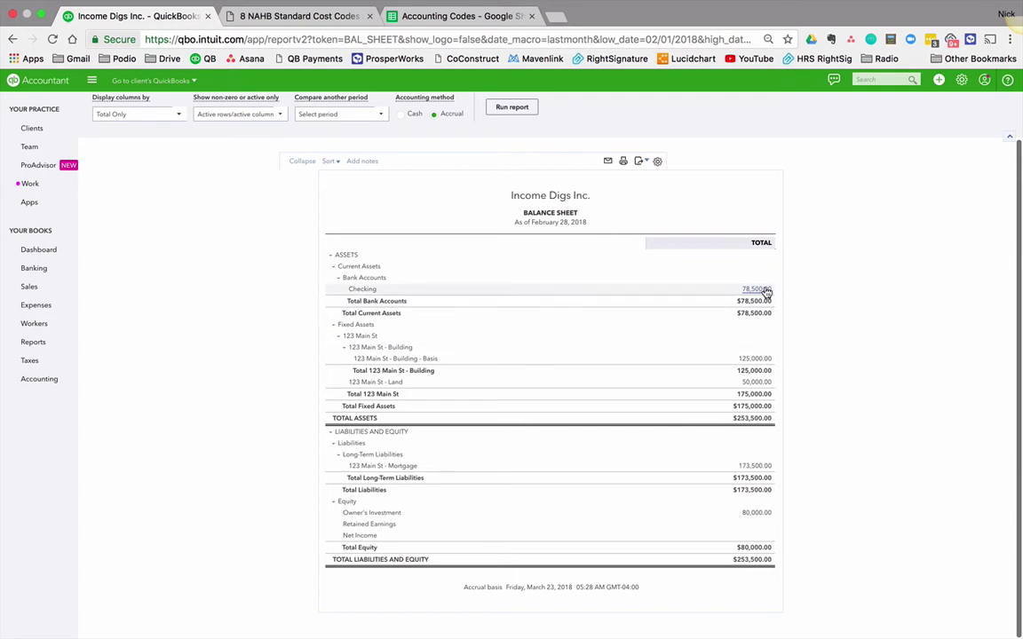
{"action": "left_click", "coordinate": [763, 361]}
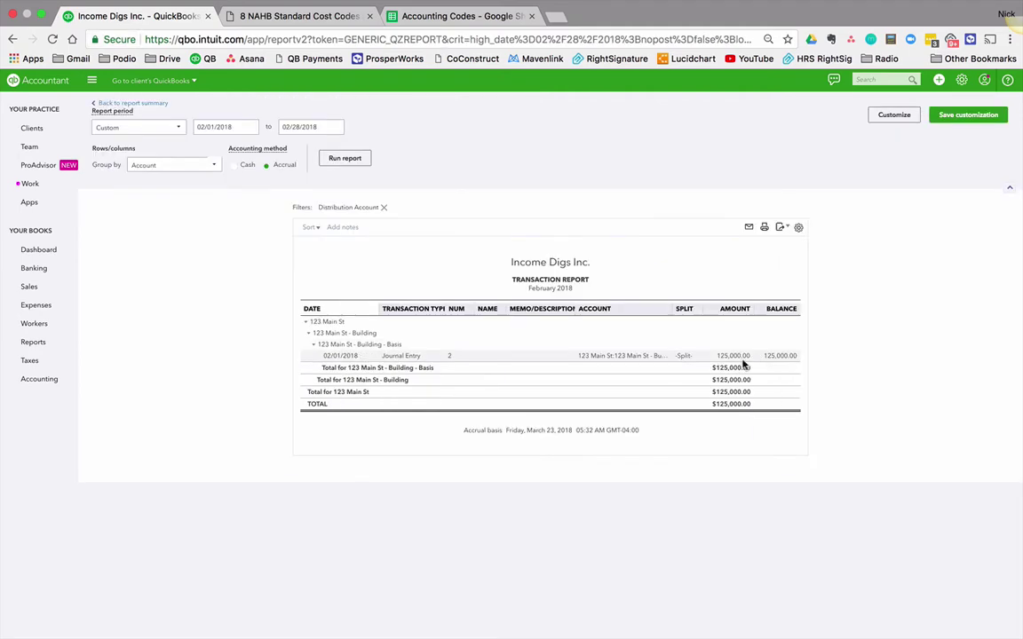
{"action": "left_click", "coordinate": [628, 360]}
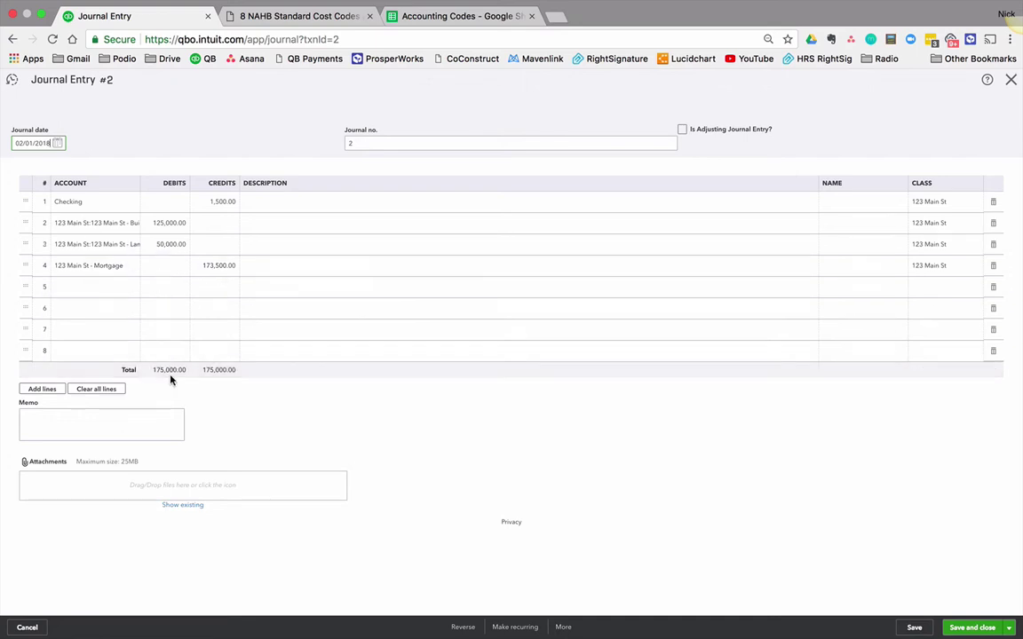
{"action": "left_click", "coordinate": [1011, 79]}
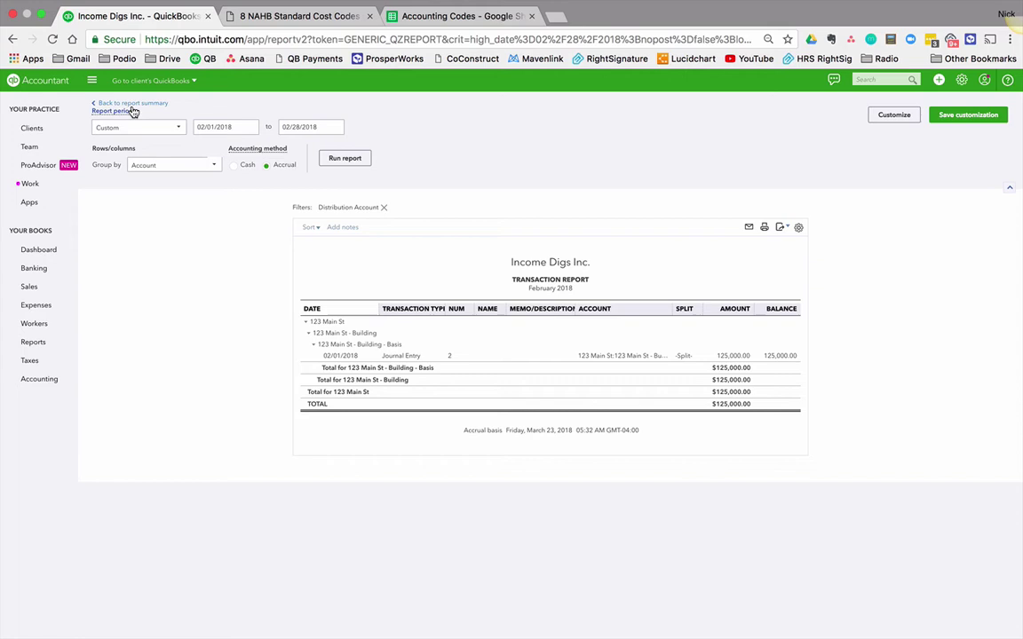
{"action": "left_click", "coordinate": [142, 104]}
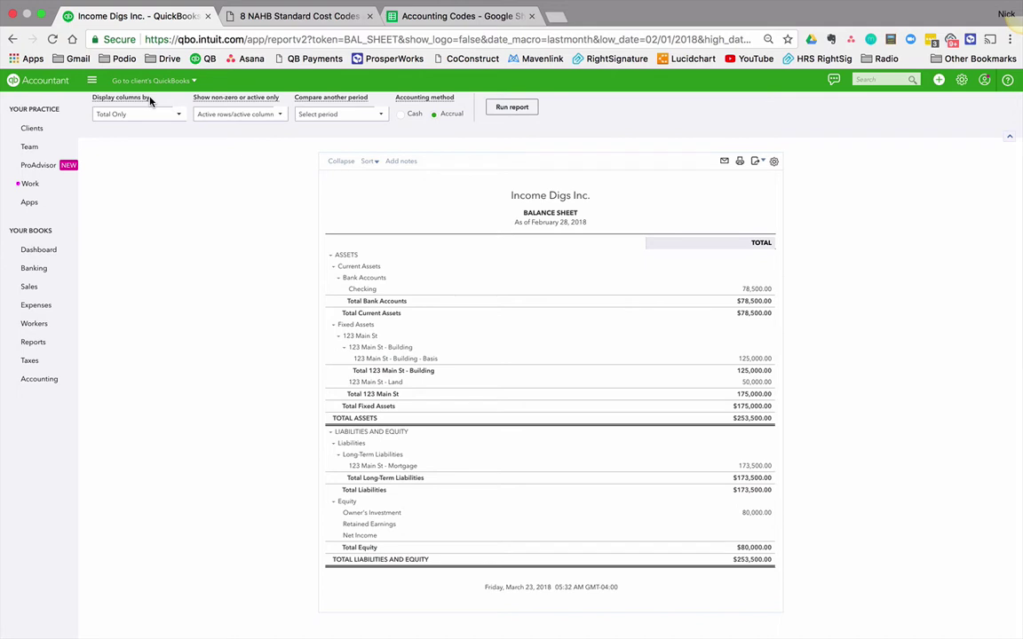
Open the Chart of Accounts and scroll through its 39 accounts
{"action": "left_click", "coordinate": [960, 81]}
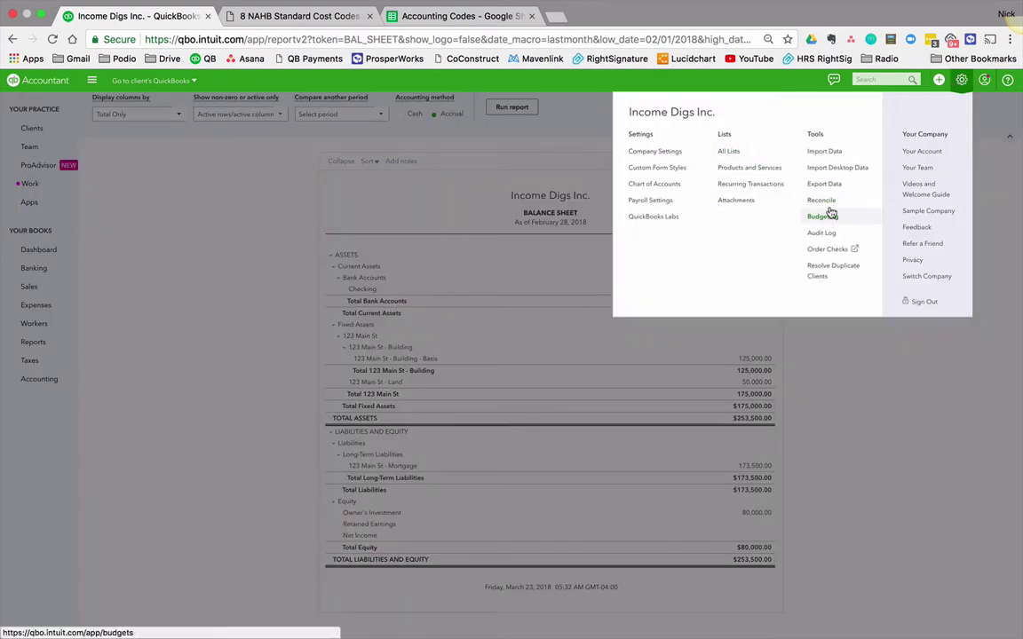
{"action": "left_click", "coordinate": [662, 185]}
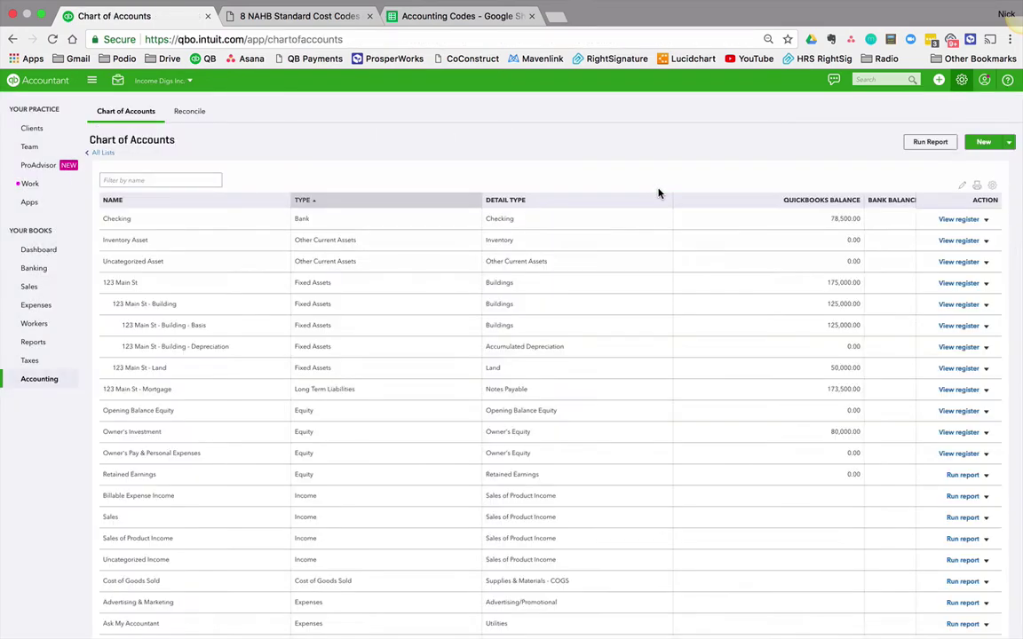
{"action": "scroll", "coordinate": [415, 381], "scroll_direction": "down", "scroll_amount": 2}
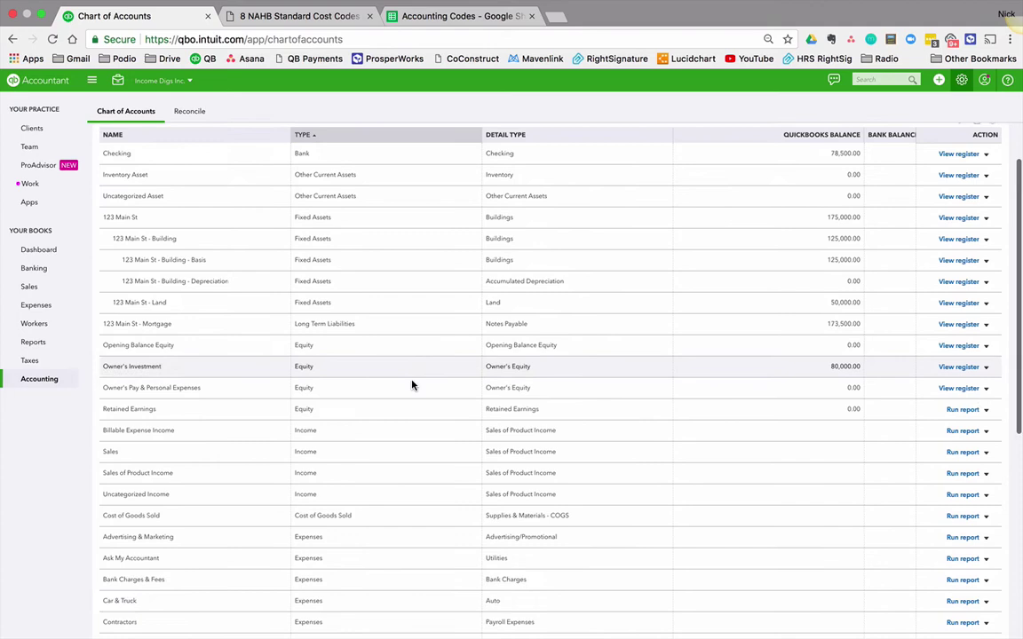
{"action": "scroll", "coordinate": [412, 384], "scroll_direction": "down", "scroll_amount": 6}
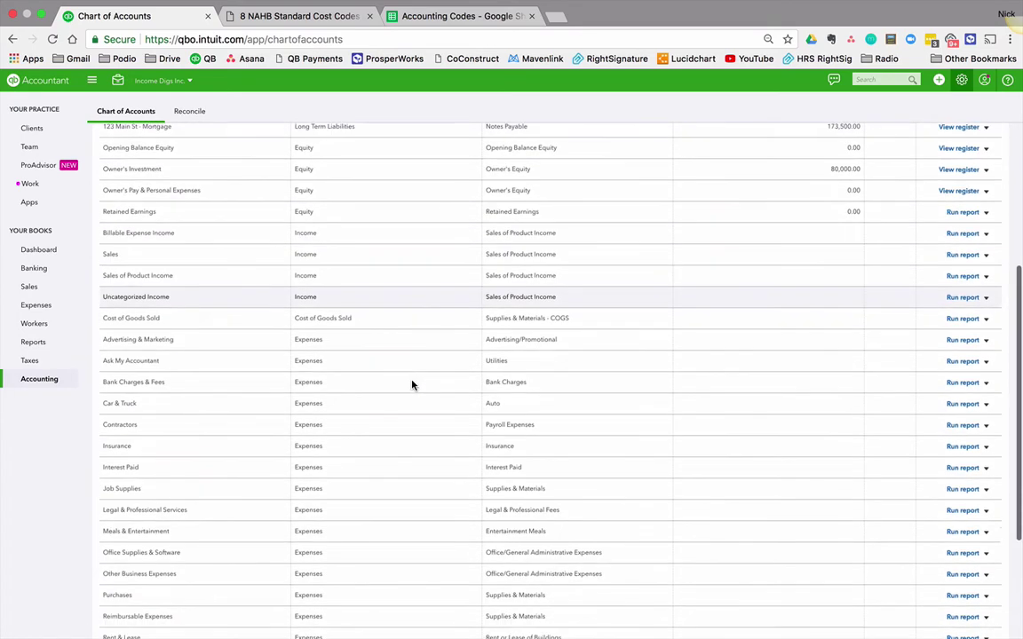
{"action": "scroll", "coordinate": [412, 384], "scroll_direction": "down", "scroll_amount": 3}
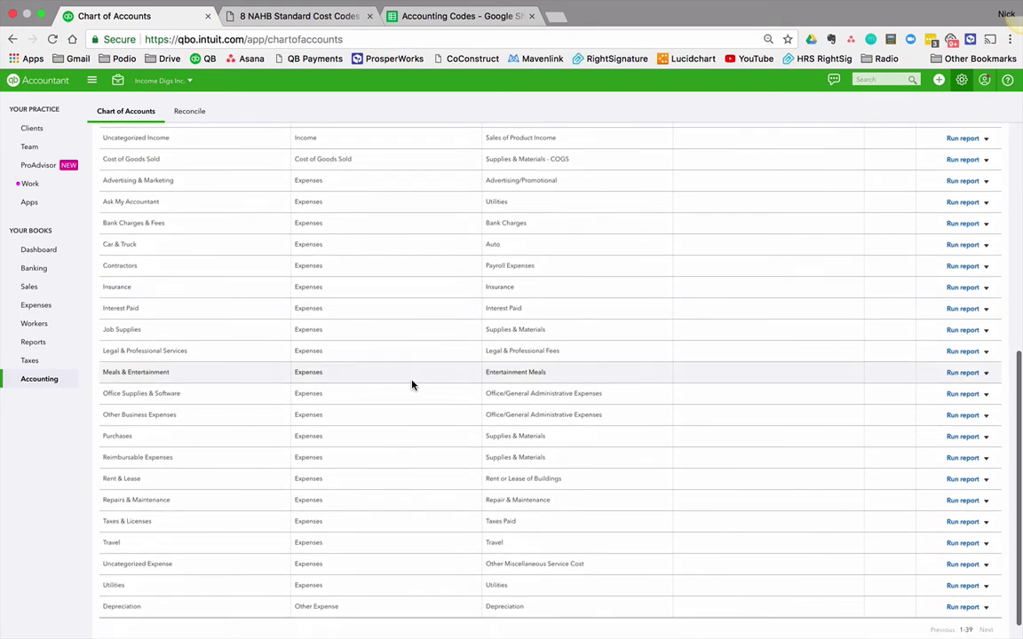
{"action": "scroll", "coordinate": [267, 253], "scroll_direction": "up", "scroll_amount": 10}
Filter the accounts by 'constr' and then 'improve', finding no match, then clear the filter
{"action": "left_click", "coordinate": [159, 180]}
{"action": "type", "text": "cons"}
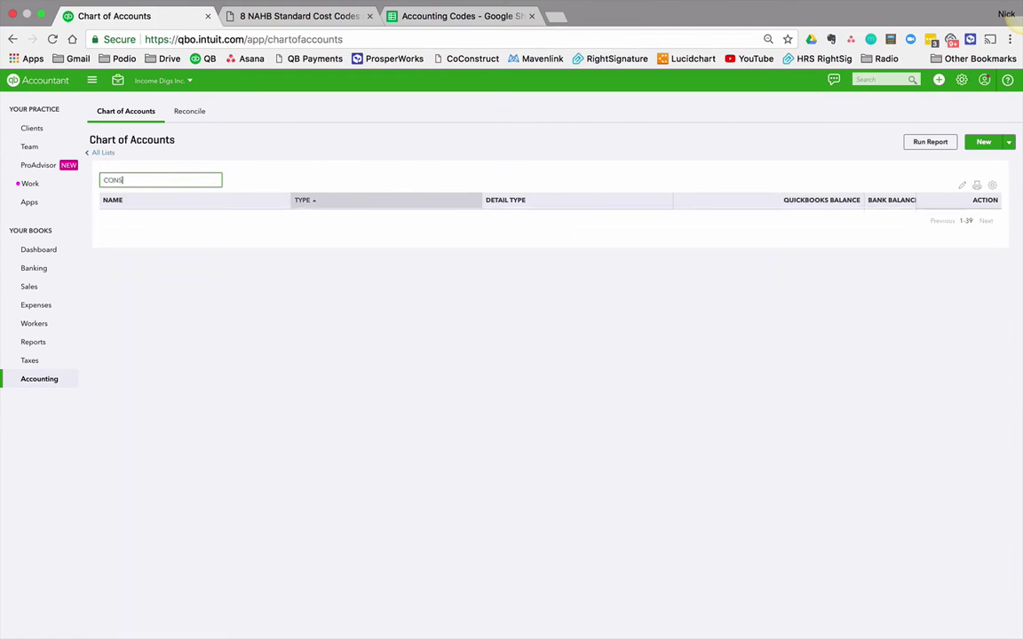
{"action": "type", "text": "tr"}
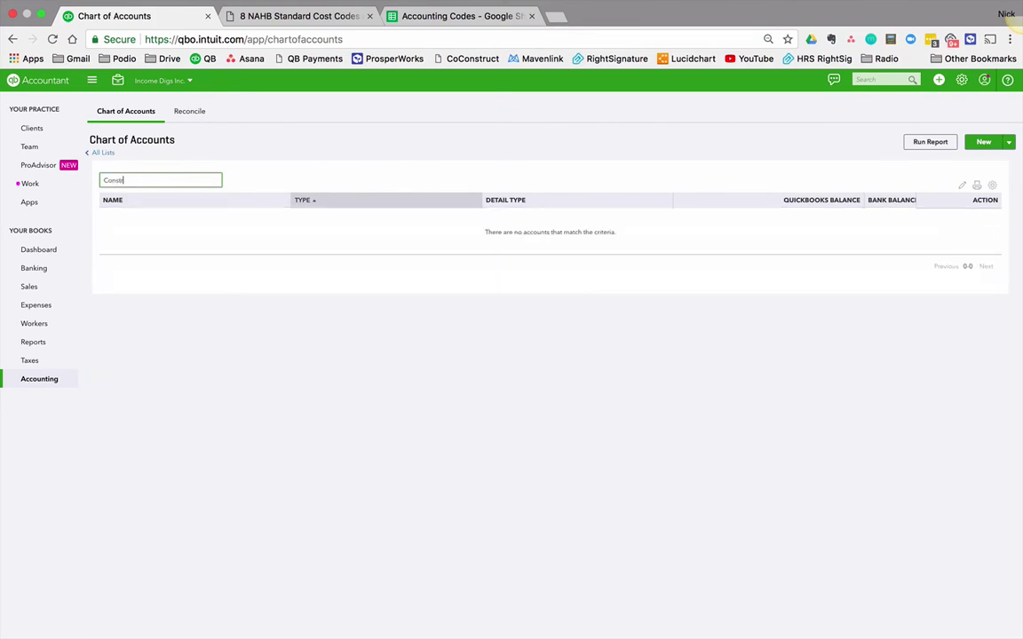
{"action": "key", "text": "BackSpace"}
{"action": "key", "text": "BackSpace"}
{"action": "key", "text": "BackSpace"}
{"action": "key", "text": "BackSpace"}
{"action": "key", "text": "BackSpace"}
{"action": "key", "text": "BackSpace"}
{"action": "type", "text": "impro"}
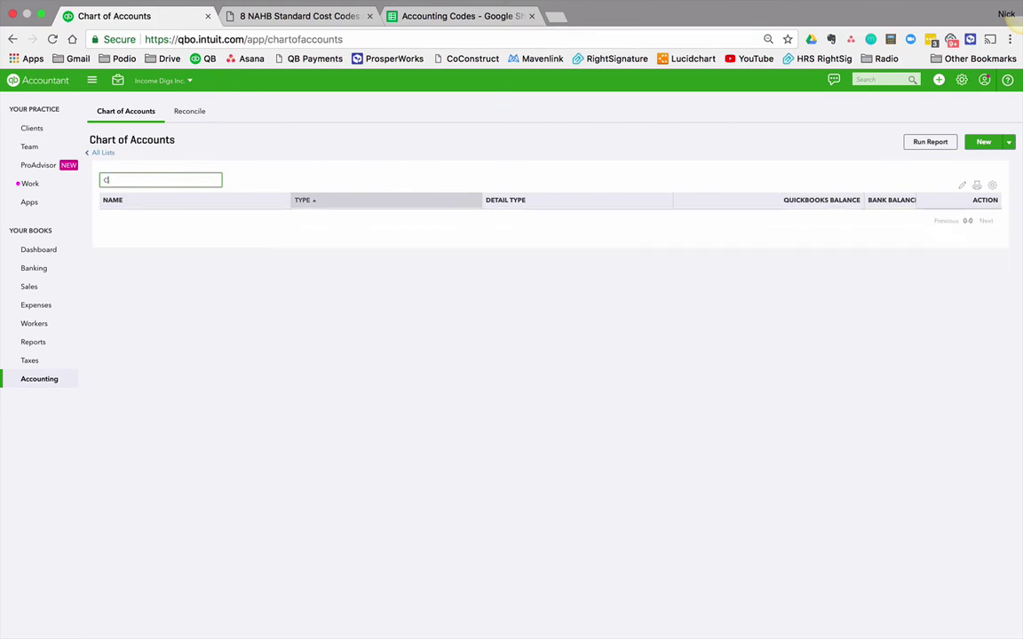
{"action": "type", "text": "ve"}
{"action": "key", "text": "BackSpace"}
{"action": "key", "text": "BackSpace"}
{"action": "key", "text": "BackSpace"}
{"action": "key", "text": "BackSpace"}
{"action": "key", "text": "BackSpace"}
{"action": "key", "text": "BackSpace"}
{"action": "key", "text": "BackSpace"}
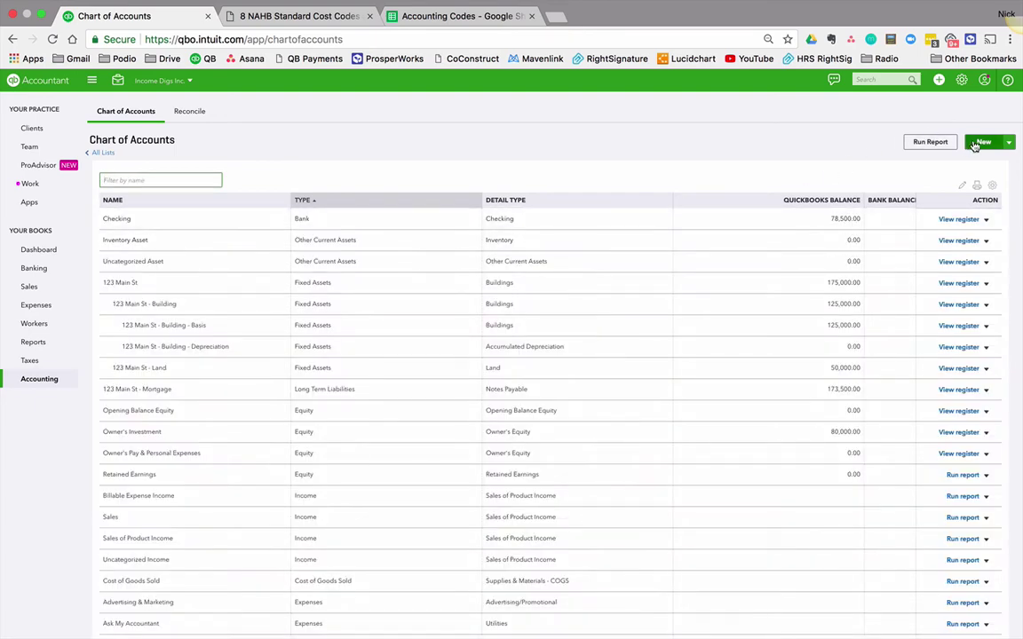
Start a new account with type Expenses and detail type Cost of Labor
{"action": "left_click", "coordinate": [982, 142]}
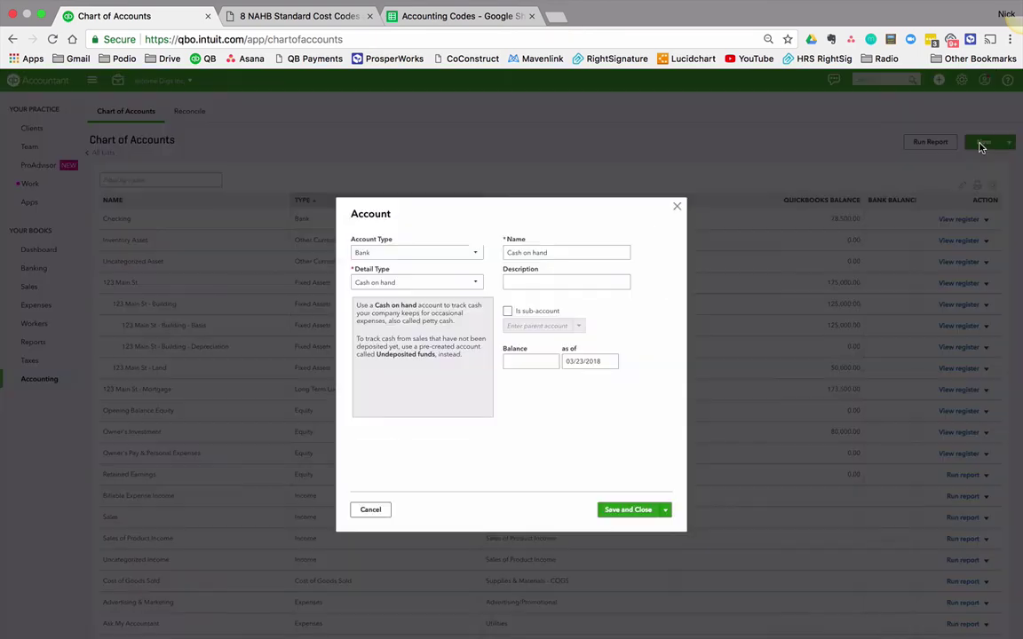
{"action": "left_click", "coordinate": [391, 253]}
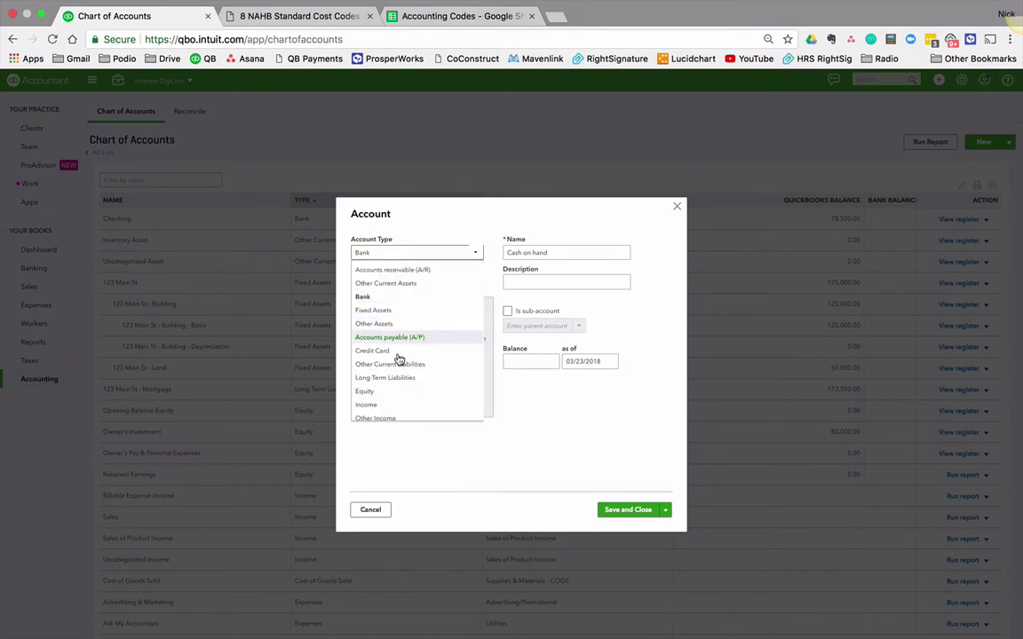
{"action": "scroll", "coordinate": [396, 408], "scroll_direction": "down", "scroll_amount": 1}
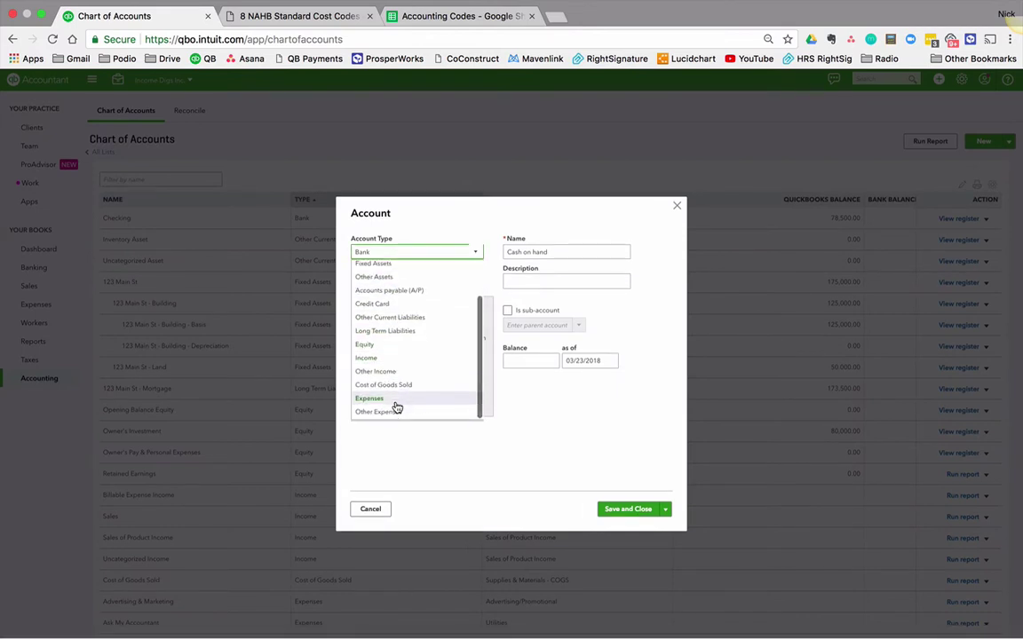
{"action": "left_click", "coordinate": [397, 406]}
{"action": "left_click", "coordinate": [400, 283]}
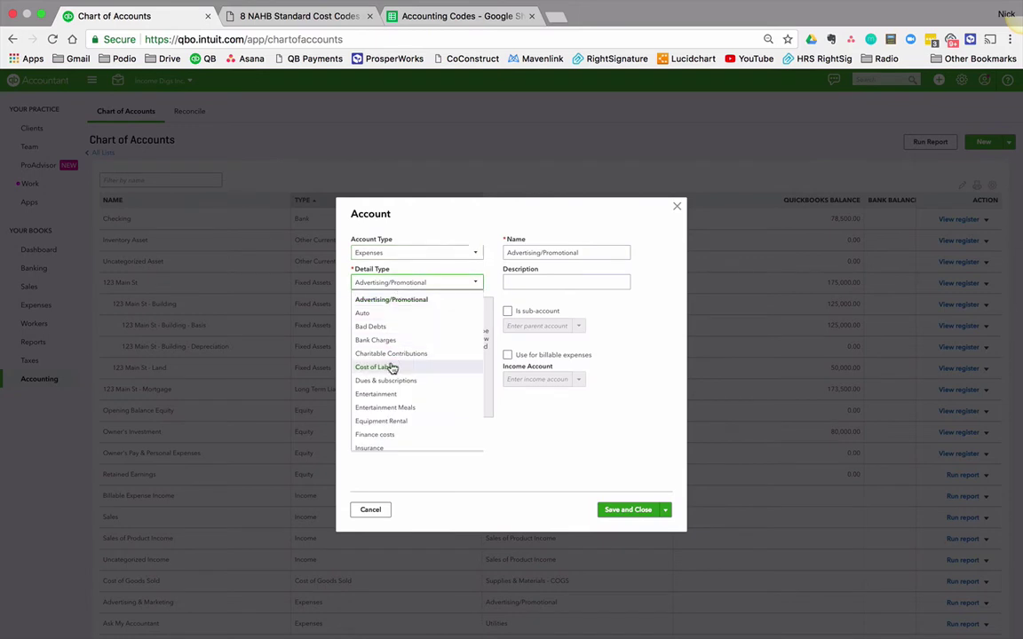
{"action": "scroll", "coordinate": [398, 385], "scroll_direction": "down", "scroll_amount": 1}
{"action": "scroll", "coordinate": [397, 386], "scroll_direction": "down", "scroll_amount": 1}
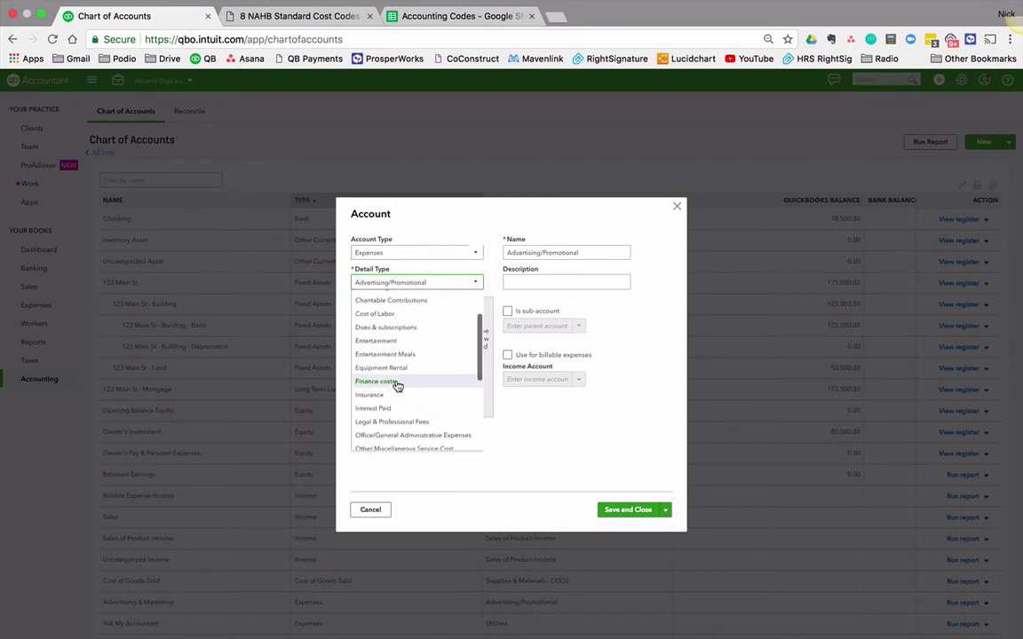
{"action": "scroll", "coordinate": [397, 385], "scroll_direction": "up", "scroll_amount": 3}
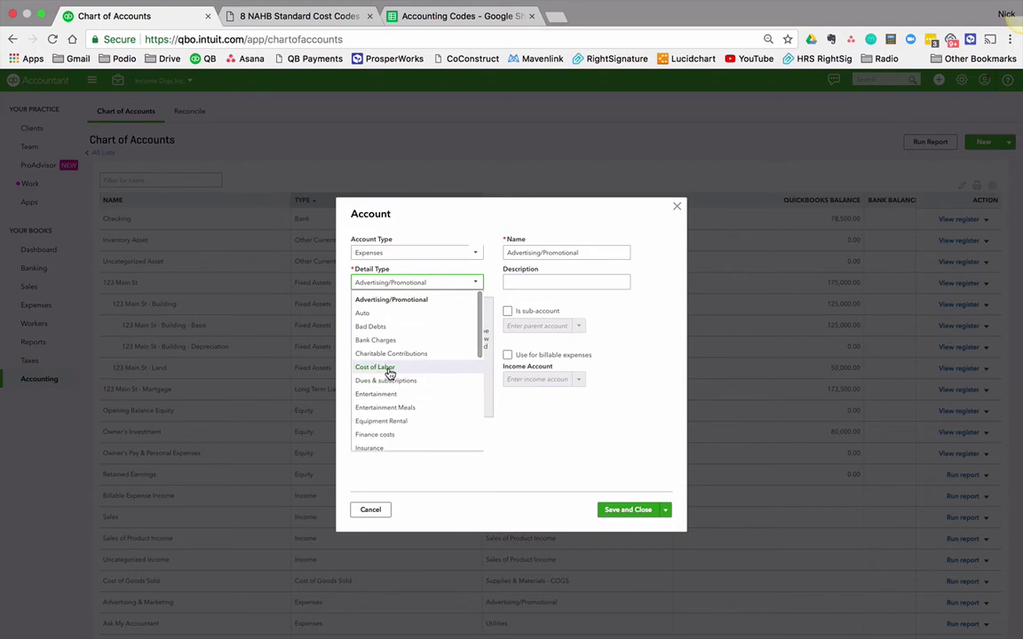
{"action": "scroll", "coordinate": [391, 378], "scroll_direction": "down", "scroll_amount": 5}
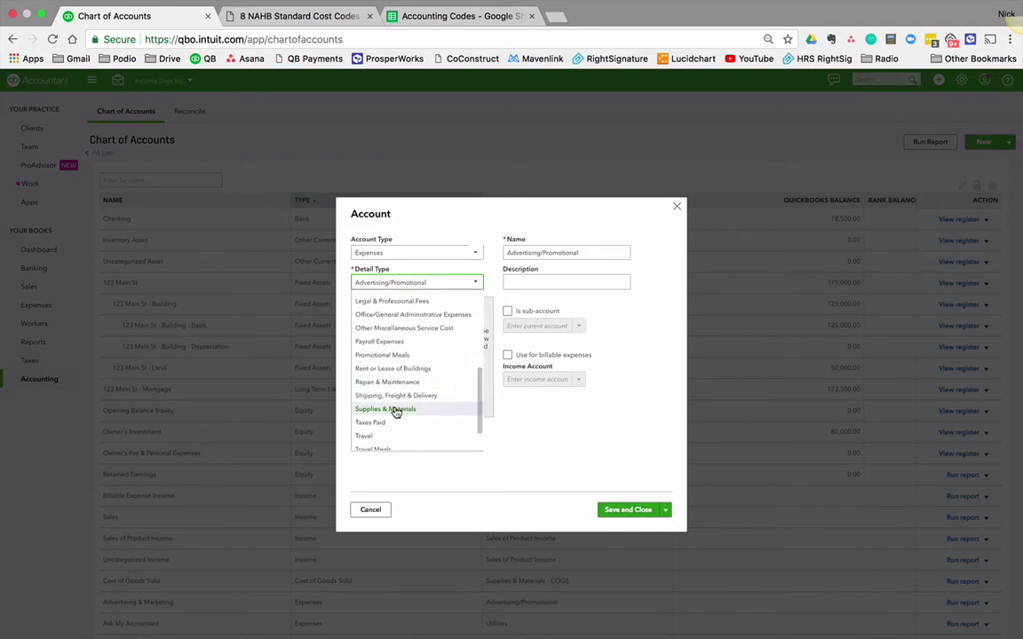
{"action": "scroll", "coordinate": [396, 413], "scroll_direction": "down", "scroll_amount": 3}
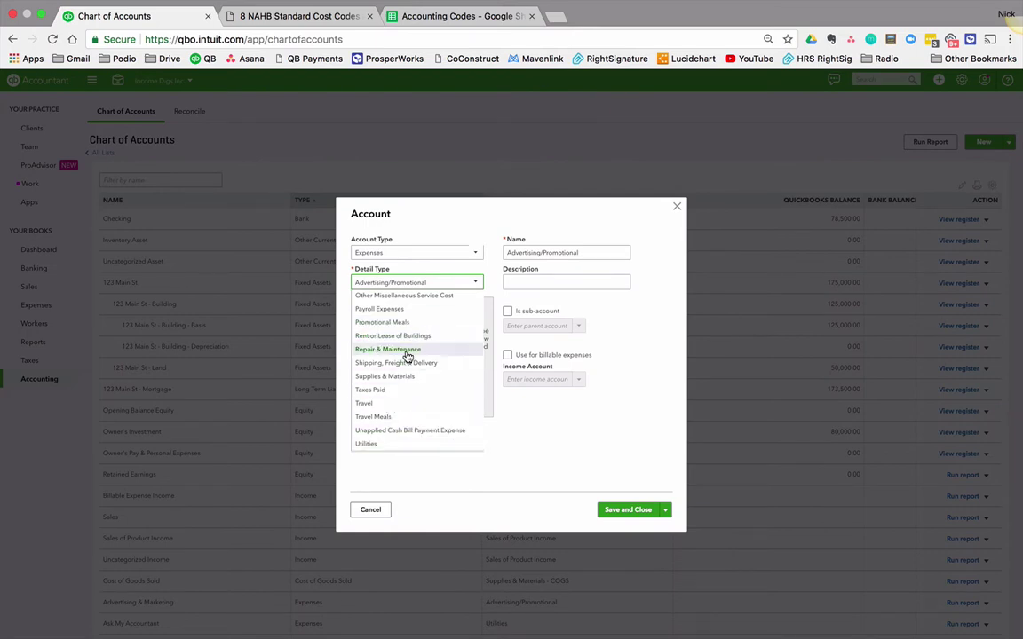
{"action": "scroll", "coordinate": [407, 359], "scroll_direction": "up", "scroll_amount": 8}
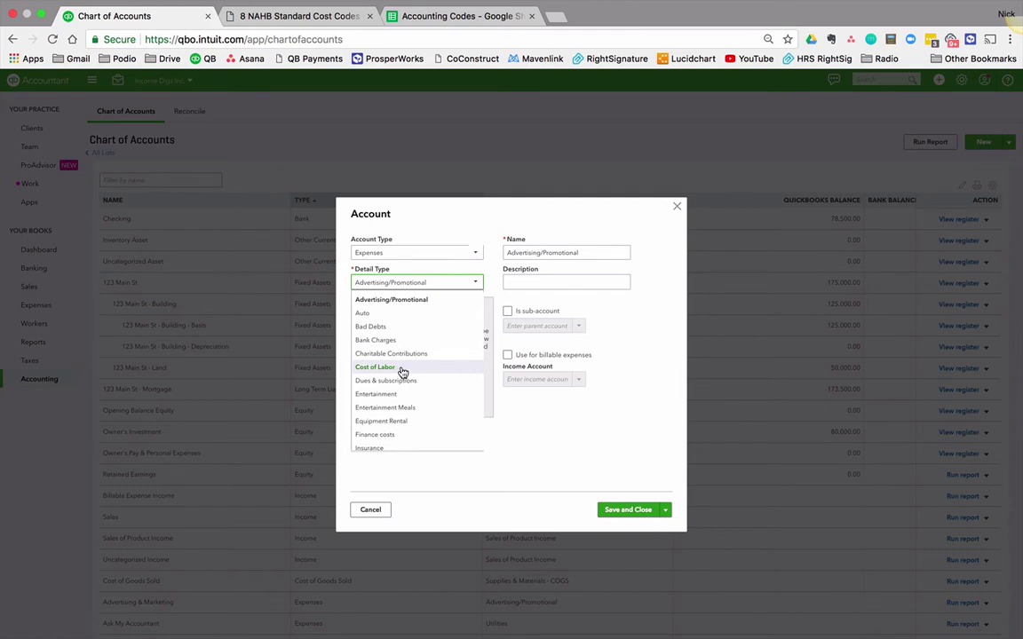
{"action": "left_click", "coordinate": [401, 372]}
Name the account 'Direct Construction Costs' and save it
{"action": "left_click_drag", "start_coordinate": [619, 253], "coordinate": [454, 238]}
{"action": "type", "text": "D"}
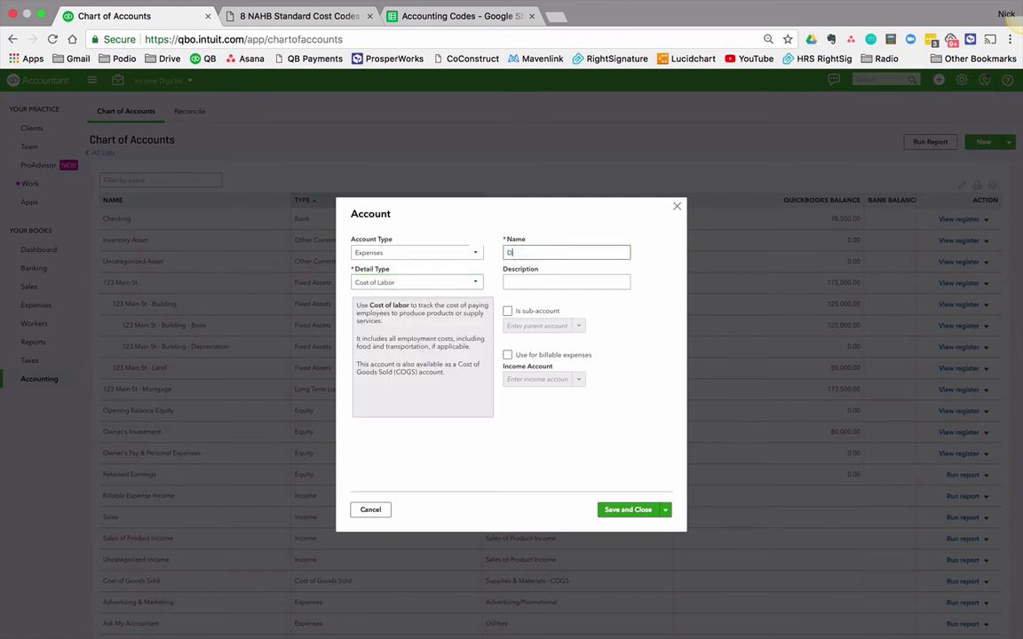
{"action": "type", "text": "irect Construction Costs"}
{"action": "key", "text": "super+a"}
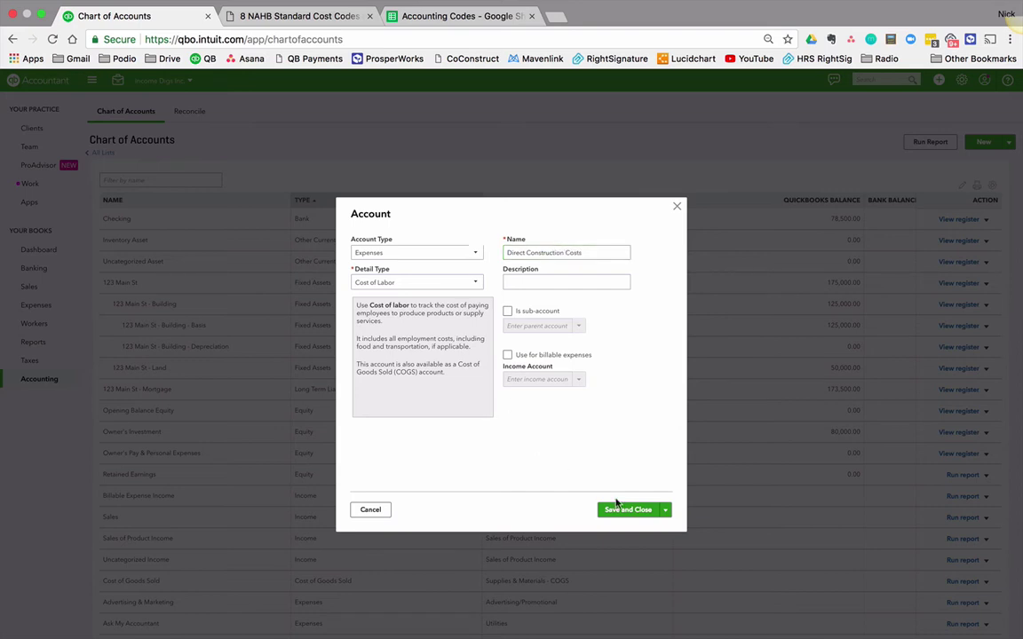
{"action": "left_click", "coordinate": [632, 511]}
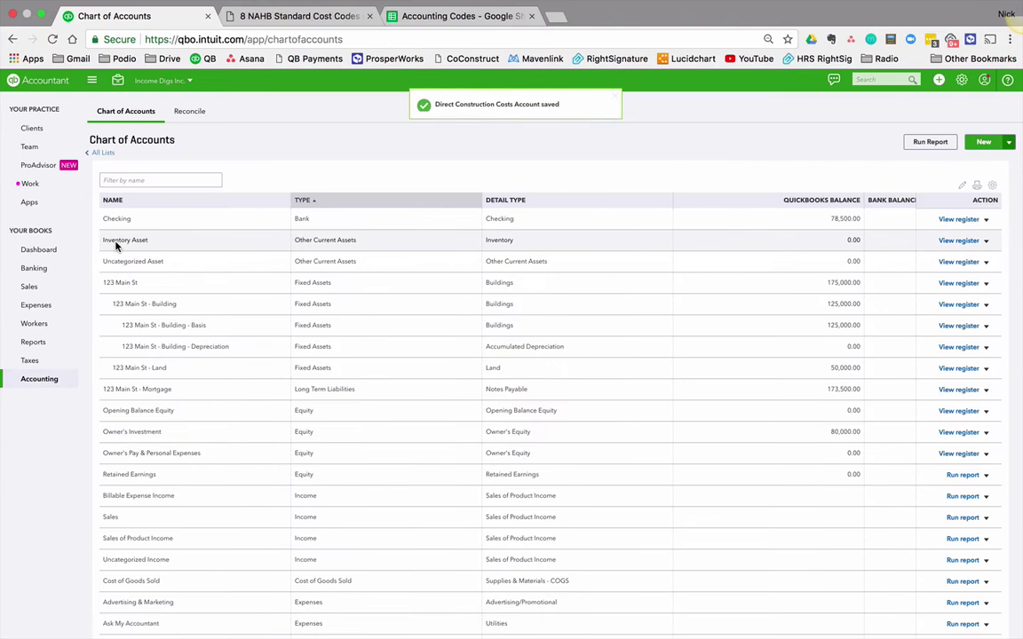
Start a new expense with Direct Construction Costs as the line 1 account
{"action": "left_click", "coordinate": [48, 305]}
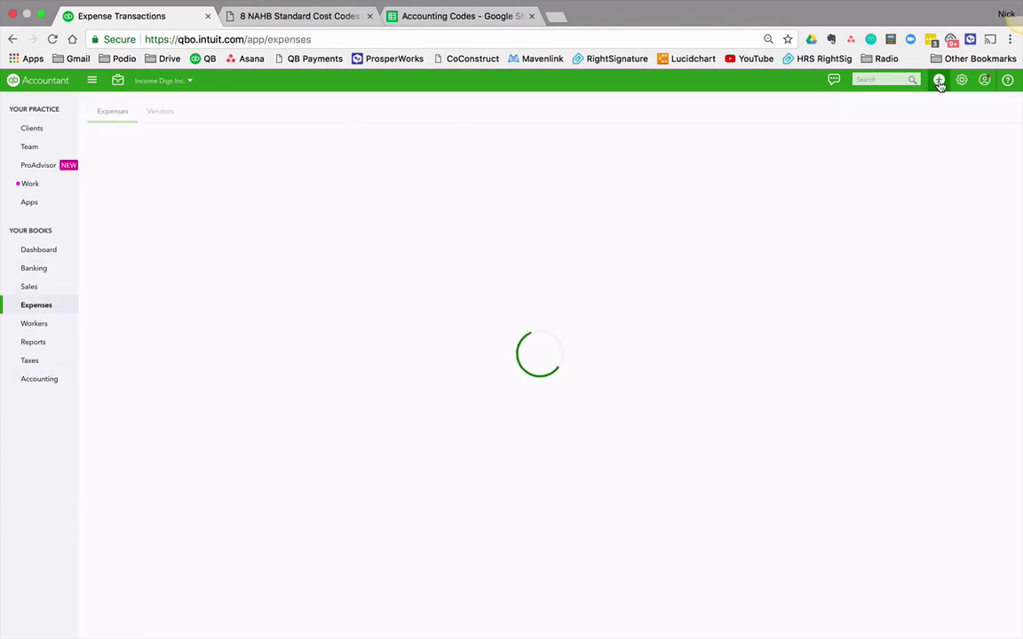
{"action": "left_click", "coordinate": [939, 82]}
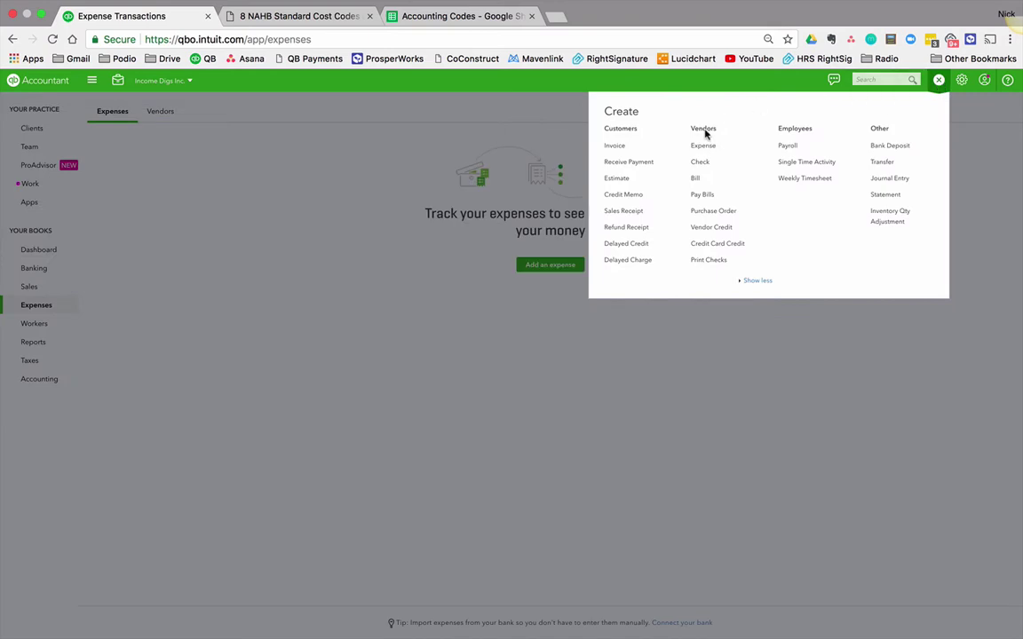
{"action": "left_click", "coordinate": [700, 147]}
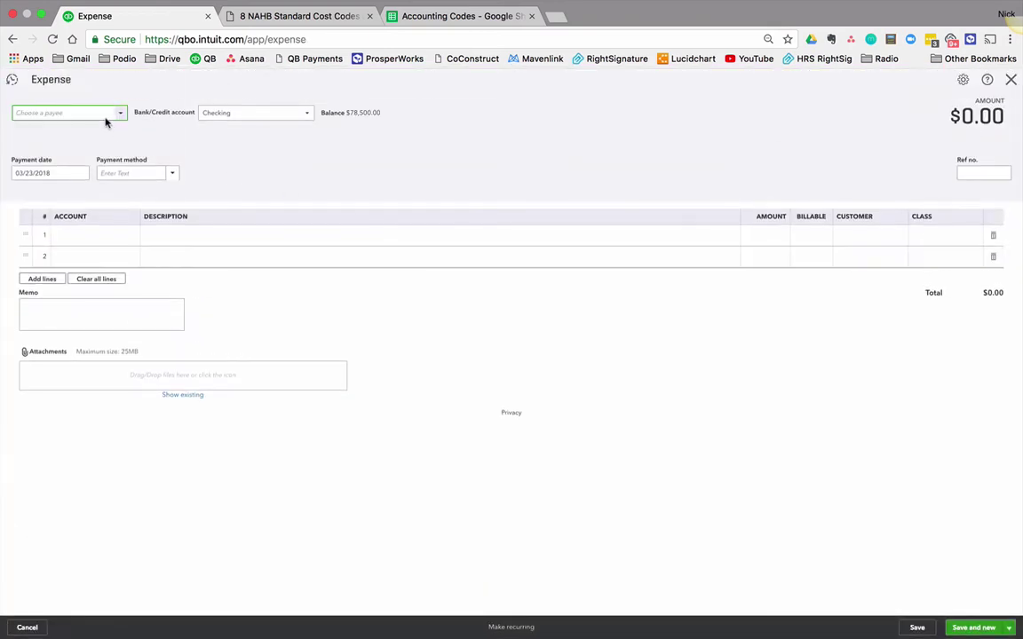
{"action": "key", "text": "Tab"}
{"action": "key", "text": "Tab"}
{"action": "key", "text": "Tab"}
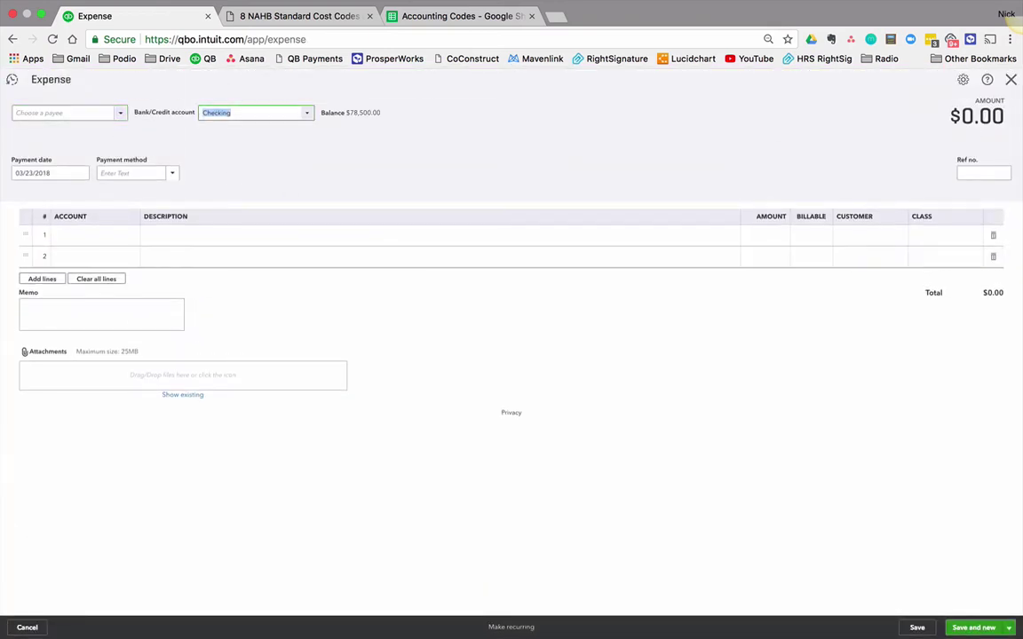
{"action": "left_click", "coordinate": [84, 236]}
{"action": "type", "text": "direc"}
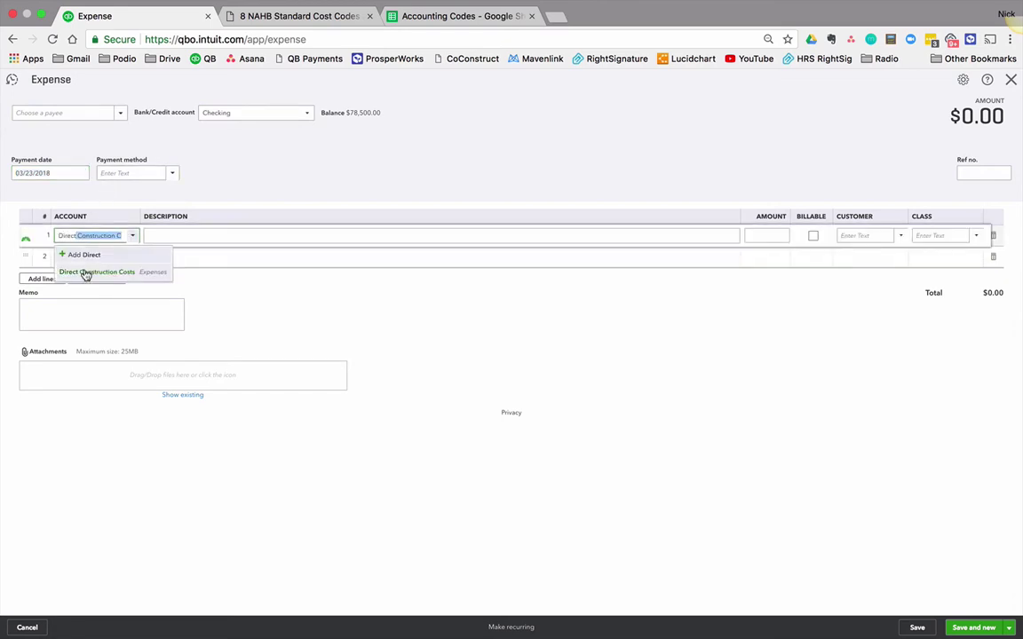
{"action": "left_click", "coordinate": [98, 274]}
Enter amount 35, set class to 123 Main St, and save and close
{"action": "key", "text": "Tab"}
{"action": "key", "text": "Tab"}
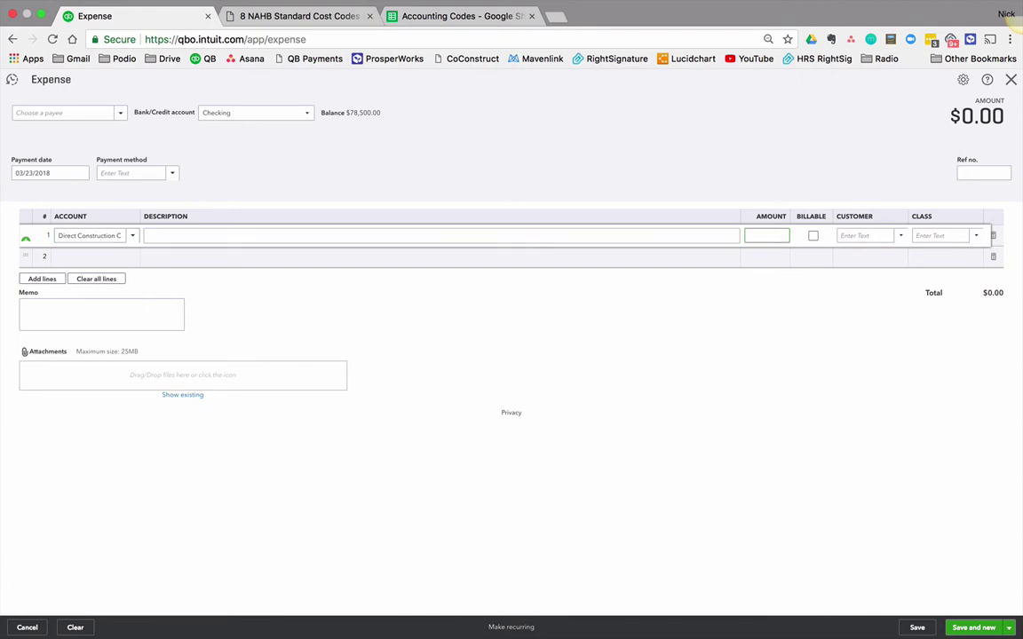
{"action": "type", "text": "35"}
{"action": "key", "text": "Tab"}
{"action": "key", "text": "Tab"}
{"action": "key", "text": "Tab"}
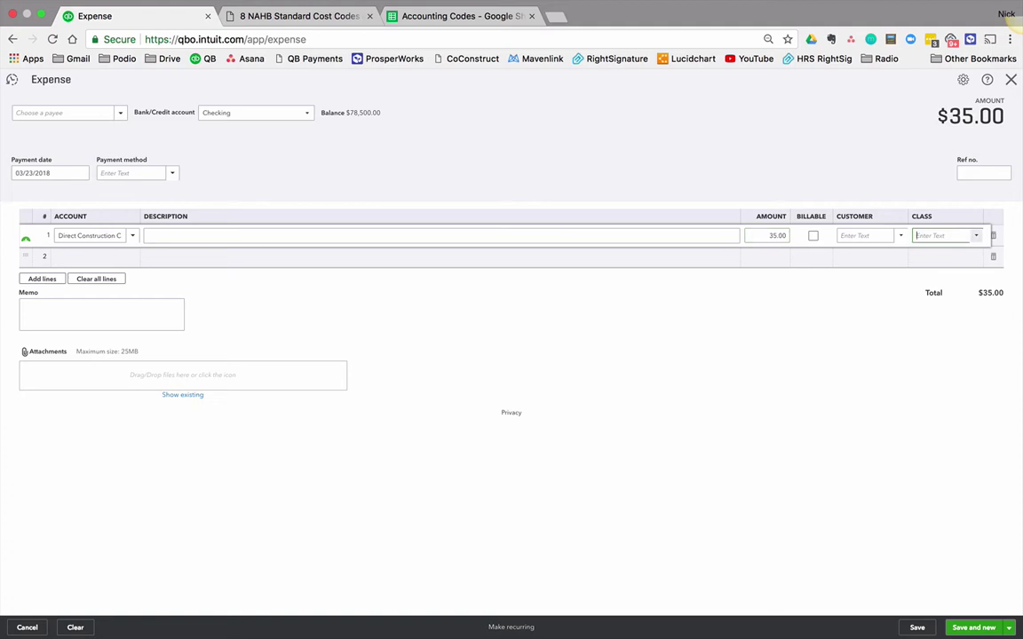
{"action": "type", "text": "123 Main St"}
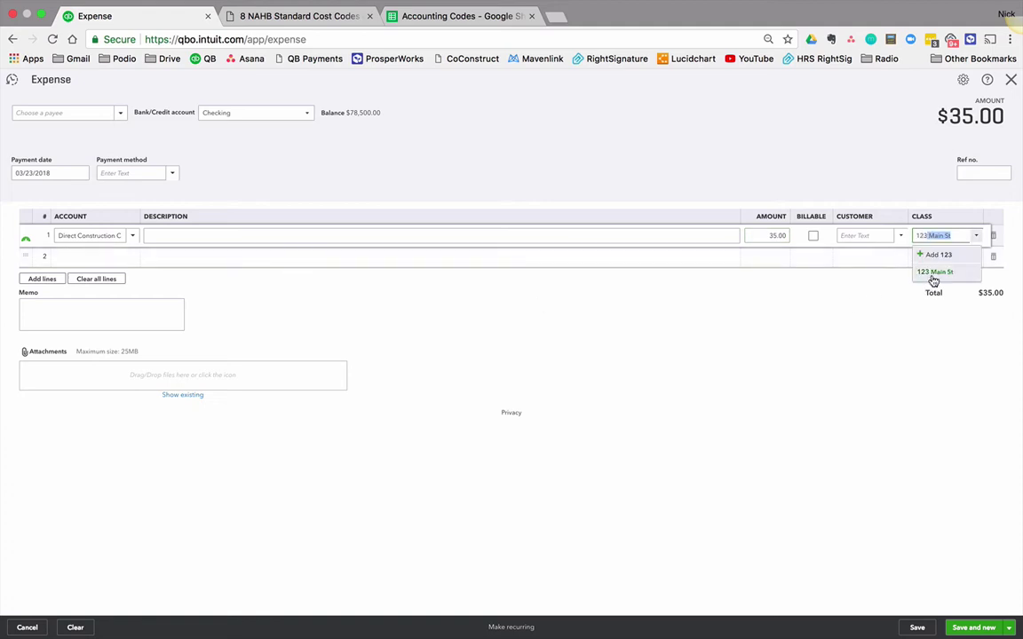
{"action": "left_click", "coordinate": [934, 273]}
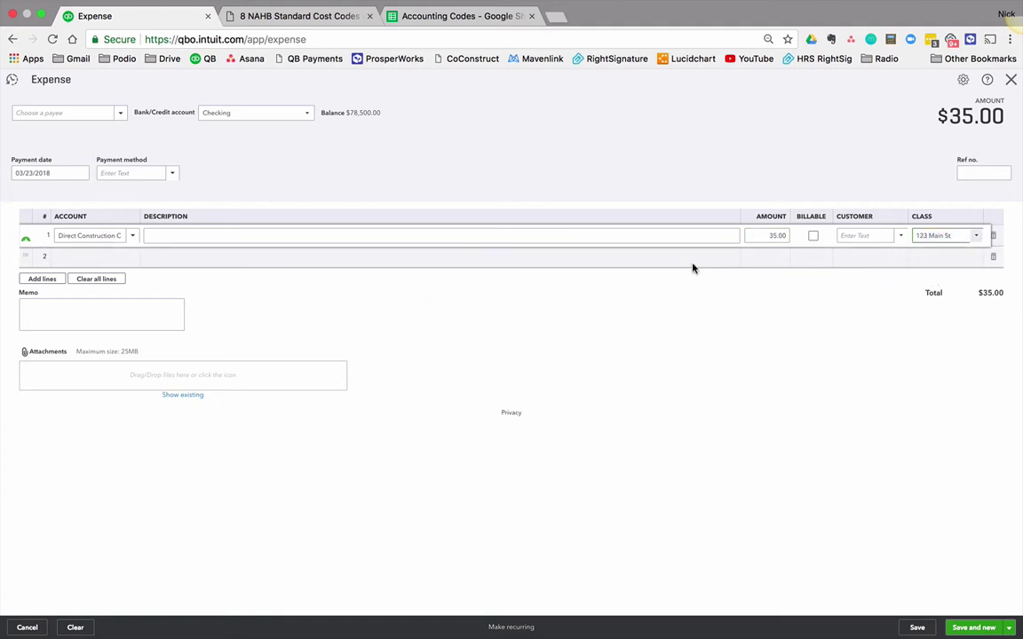
{"action": "left_click", "coordinate": [980, 627]}
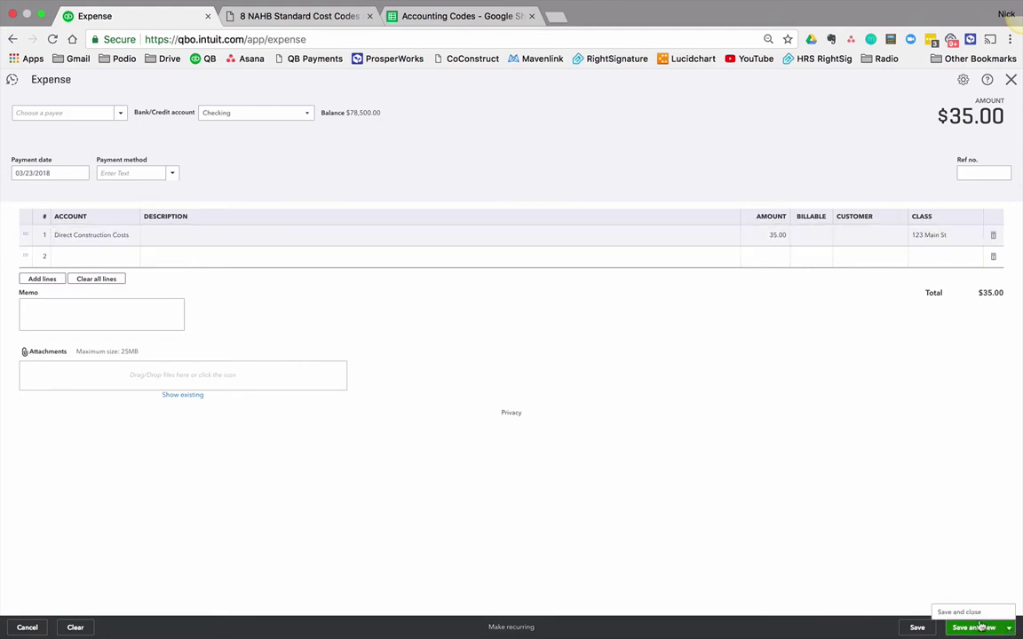
{"action": "left_click", "coordinate": [961, 612]}
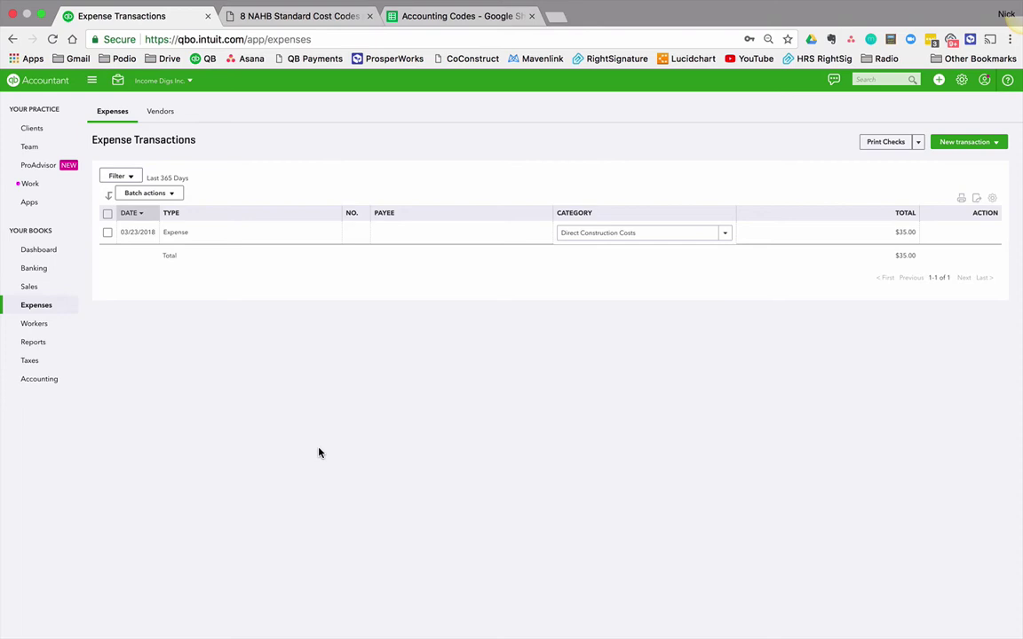
Run the Profit and Loss for This Year, showing Direct Construction Costs of $35.00
{"action": "left_click", "coordinate": [35, 343]}
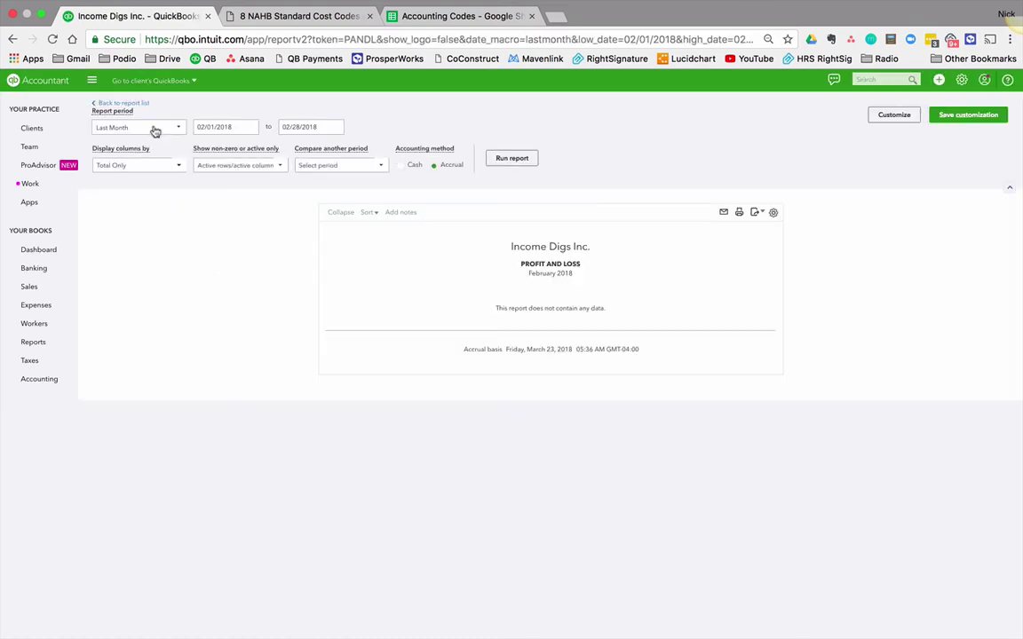
{"action": "left_click", "coordinate": [155, 128]}
{"action": "left_click", "coordinate": [132, 271]}
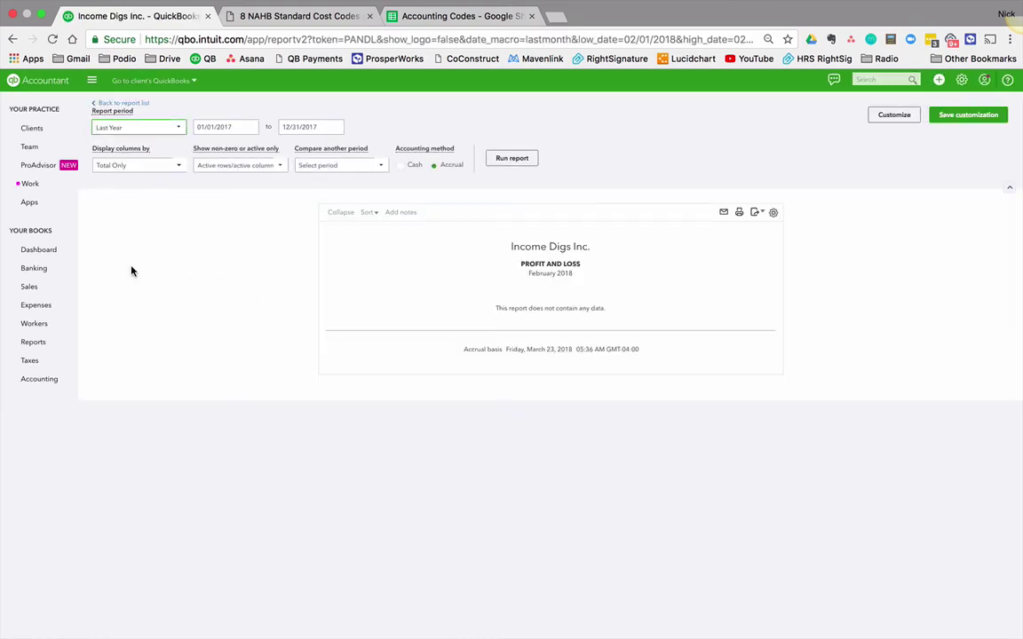
{"action": "left_click", "coordinate": [141, 127]}
{"action": "scroll", "coordinate": [128, 256], "scroll_direction": "down", "scroll_amount": 5}
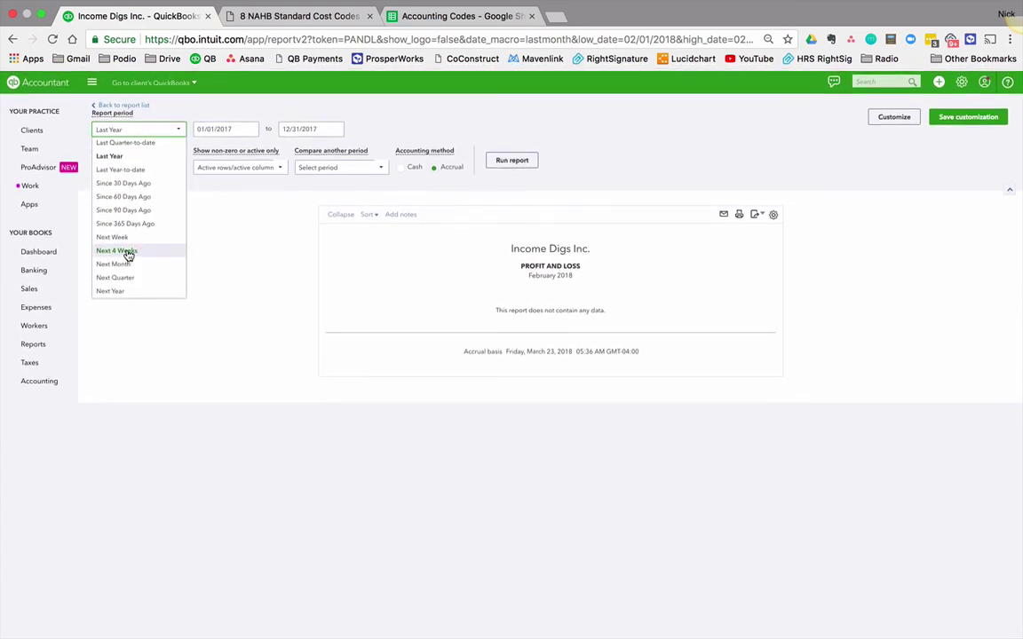
{"action": "scroll", "coordinate": [137, 205], "scroll_direction": "up", "scroll_amount": 5}
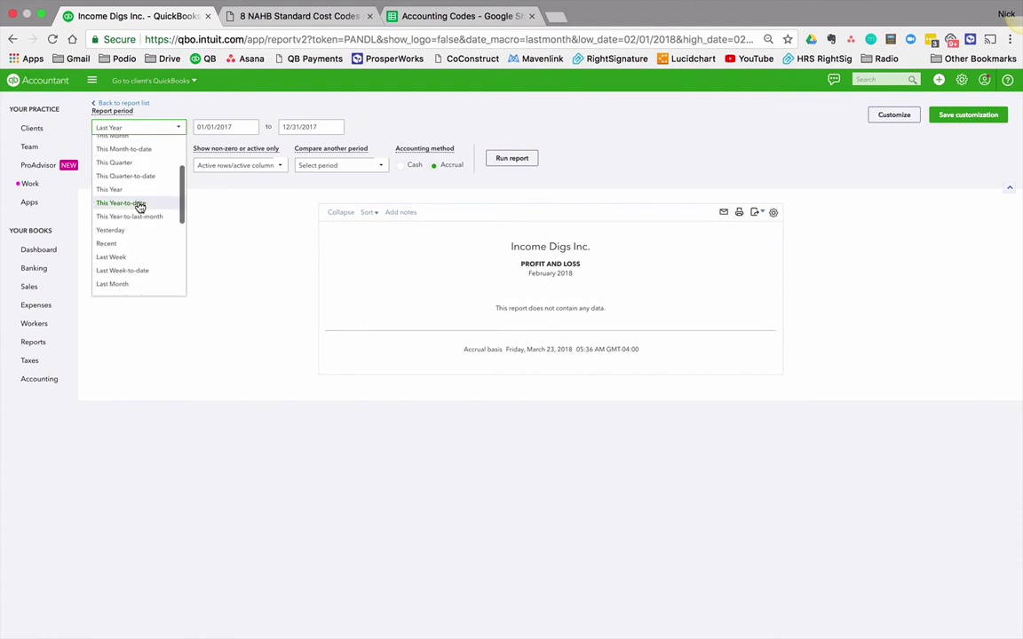
{"action": "left_click", "coordinate": [133, 200]}
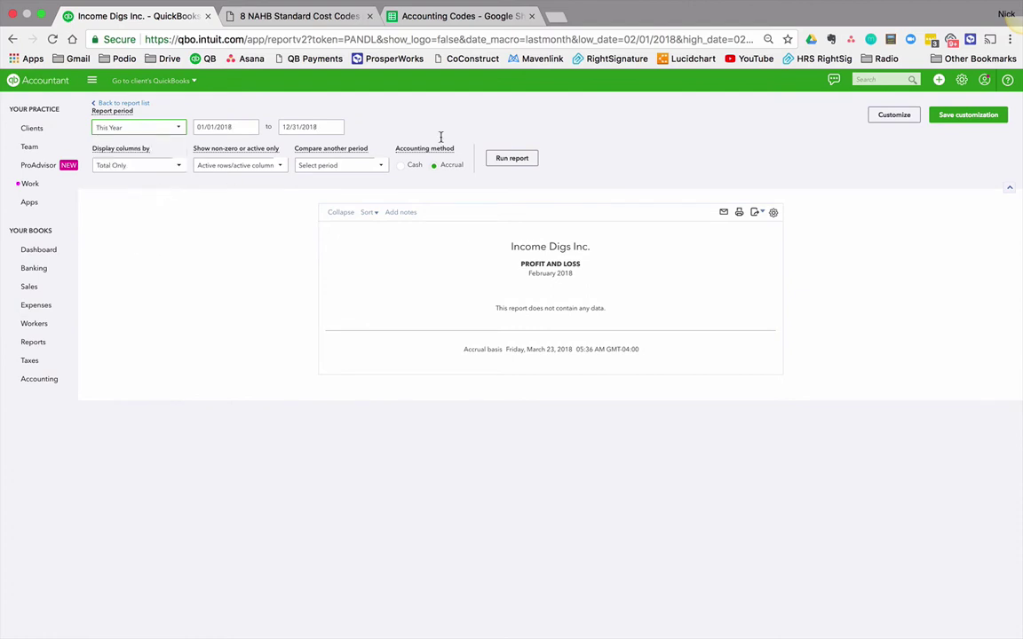
{"action": "left_click", "coordinate": [512, 159]}
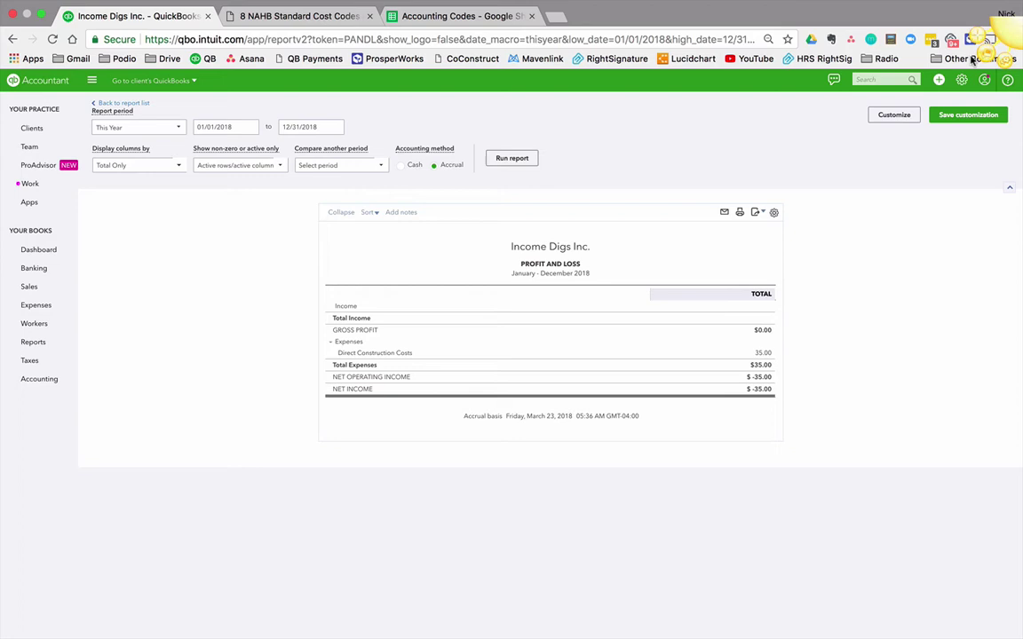
{"action": "left_click", "coordinate": [939, 80]}
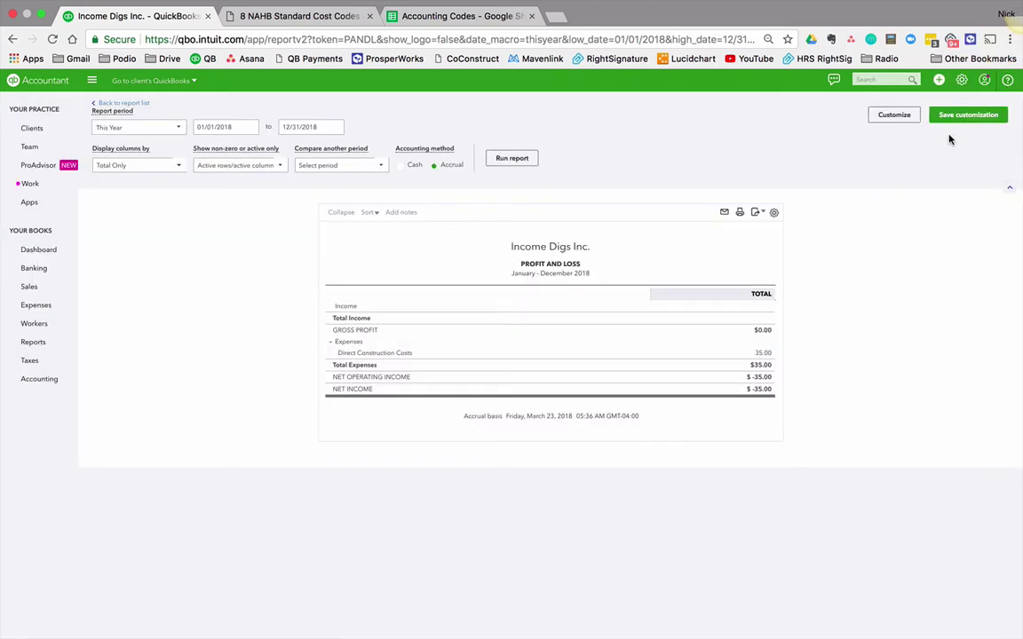
Start a new Checking expense with Direct Construction Costs as the line account
{"action": "left_click", "coordinate": [34, 304]}
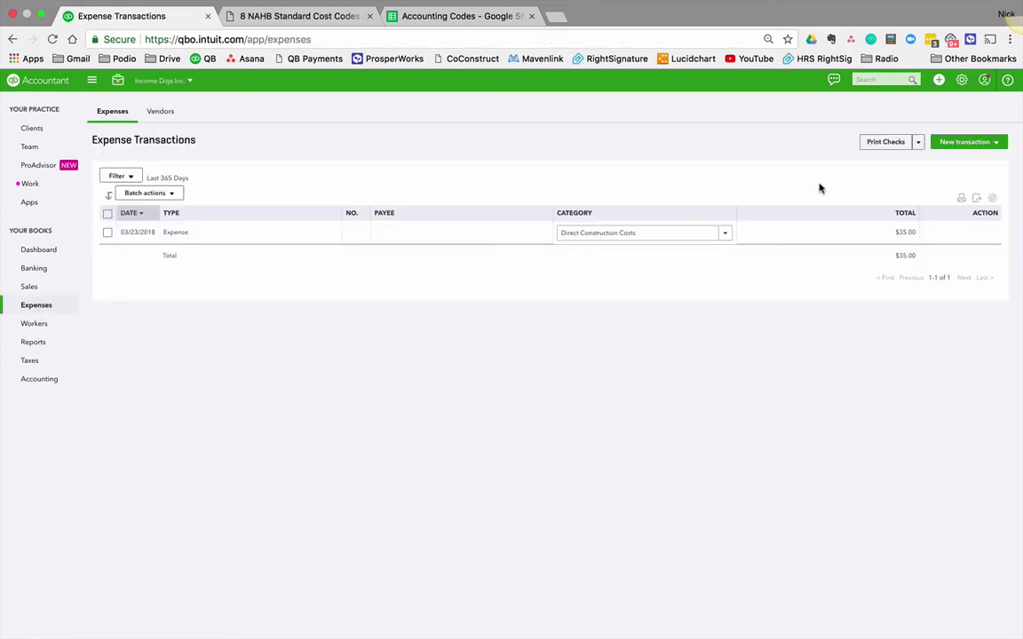
{"action": "left_click", "coordinate": [959, 142]}
{"action": "left_click", "coordinate": [951, 173]}
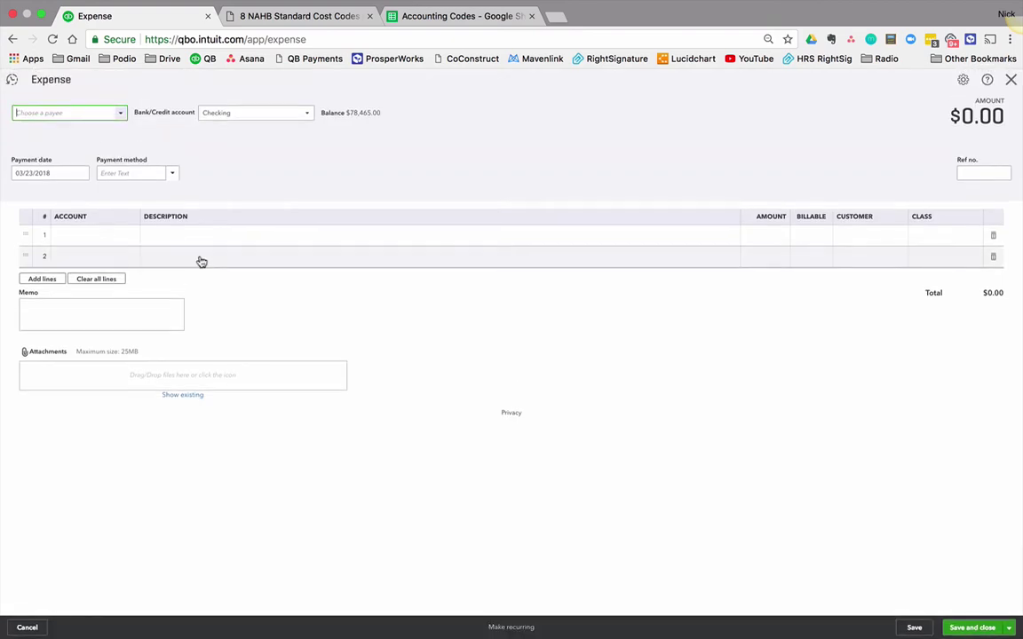
{"action": "left_click", "coordinate": [257, 112]}
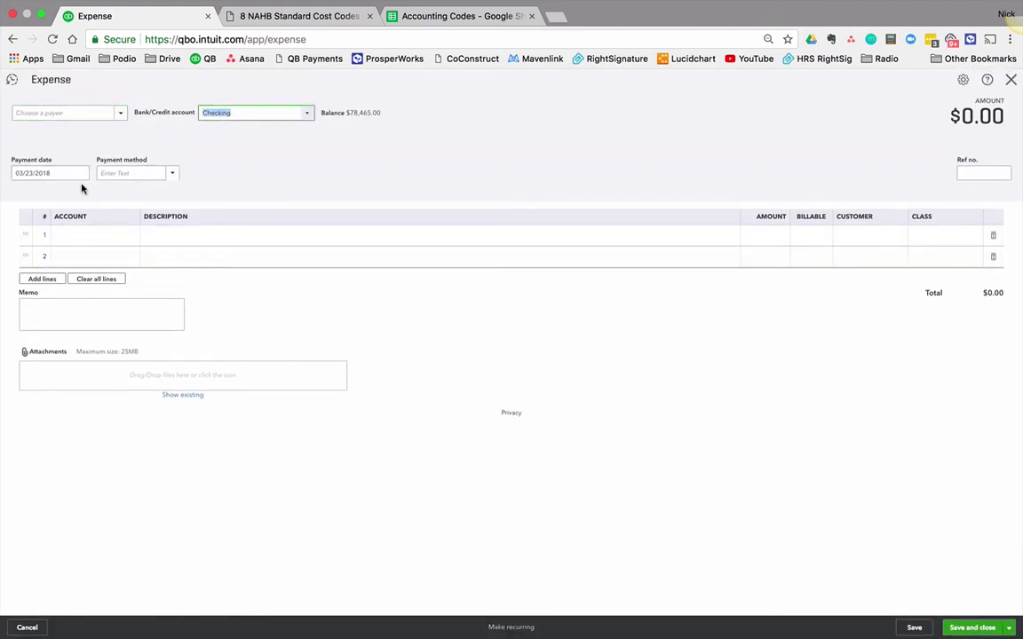
{"action": "left_click", "coordinate": [89, 235]}
{"action": "type", "text": "dire"}
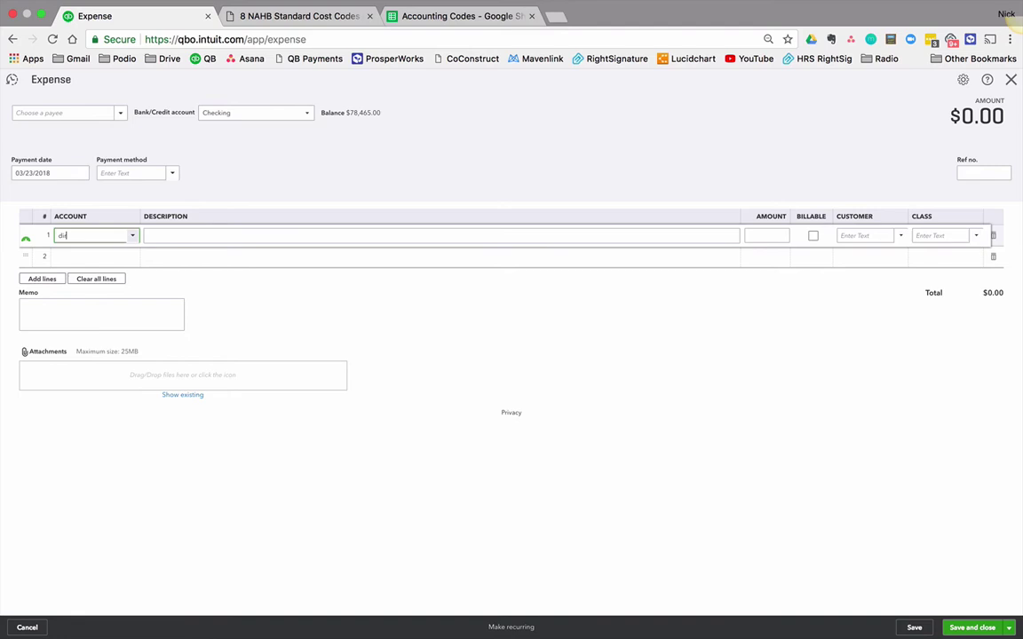
{"action": "left_click", "coordinate": [99, 272]}
{"action": "key", "text": "Tab"}
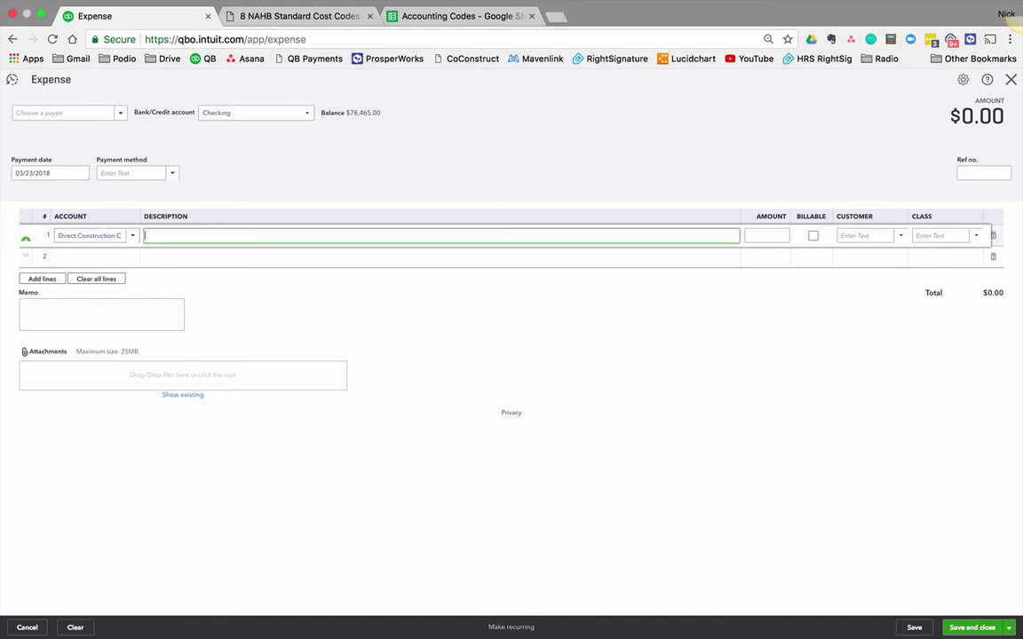
Enter description Rough Electric, amount 4500, class 123 Main St, and save and close
{"action": "type", "text": "Rough Electric"}
{"action": "key", "text": "Tab"}
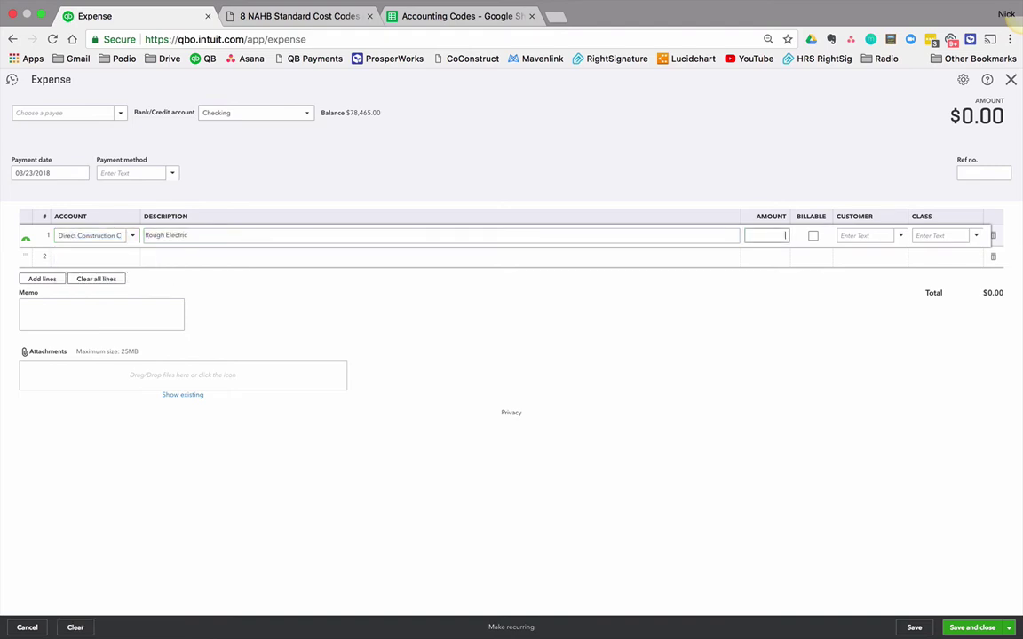
{"action": "type", "text": "4500"}
{"action": "key", "text": "Tab"}
{"action": "key", "text": "Tab"}
{"action": "key", "text": "Tab"}
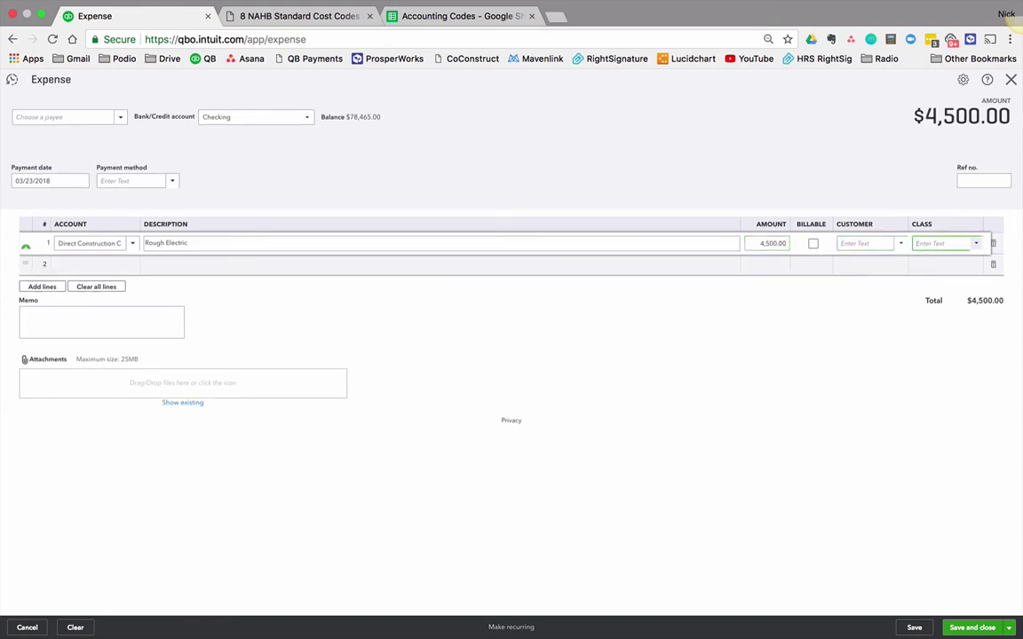
{"action": "type", "text": "123"}
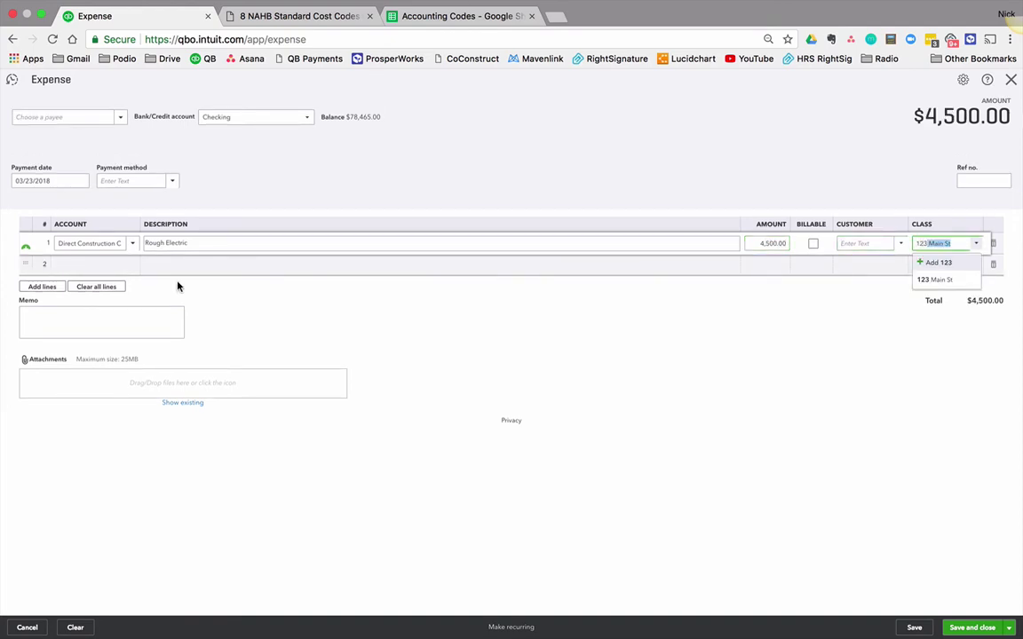
{"action": "left_click", "coordinate": [917, 282]}
{"action": "left_click", "coordinate": [983, 634]}
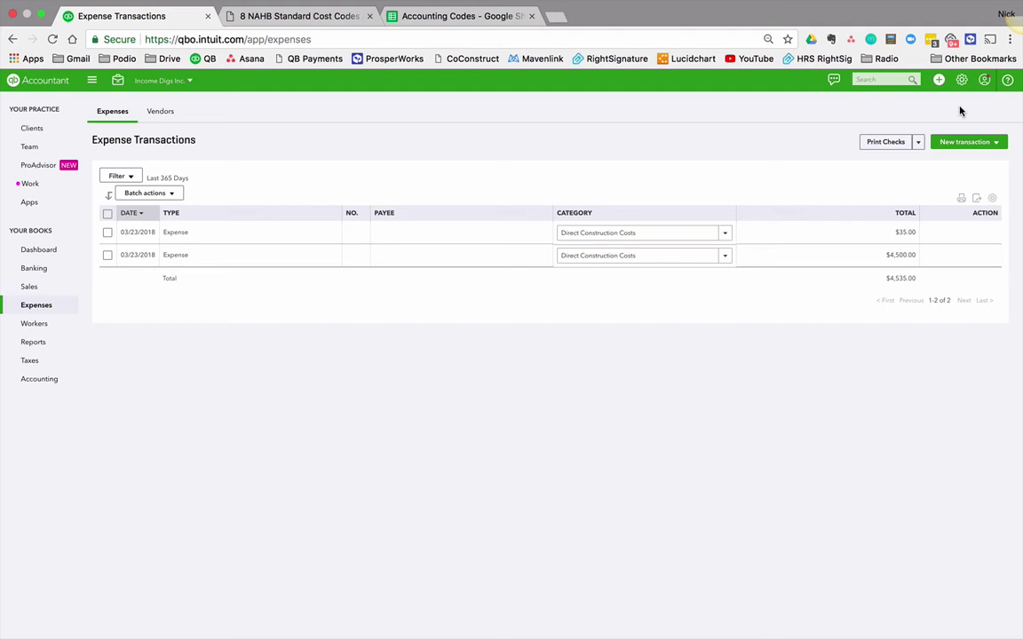
Run the Profit and Loss report for This Year
{"action": "left_click", "coordinate": [47, 350]}
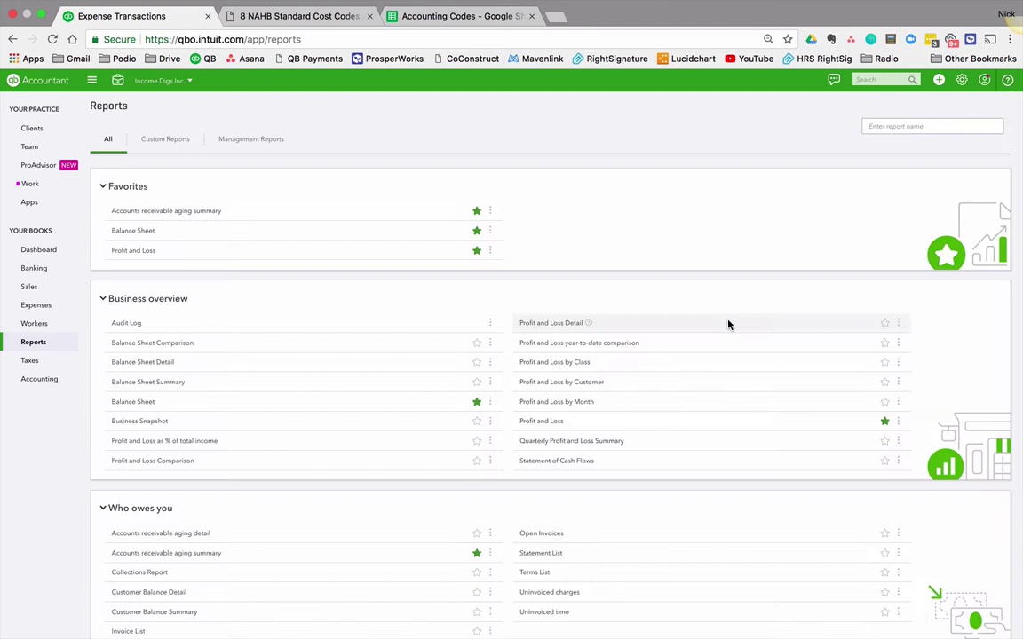
{"action": "left_click", "coordinate": [543, 422]}
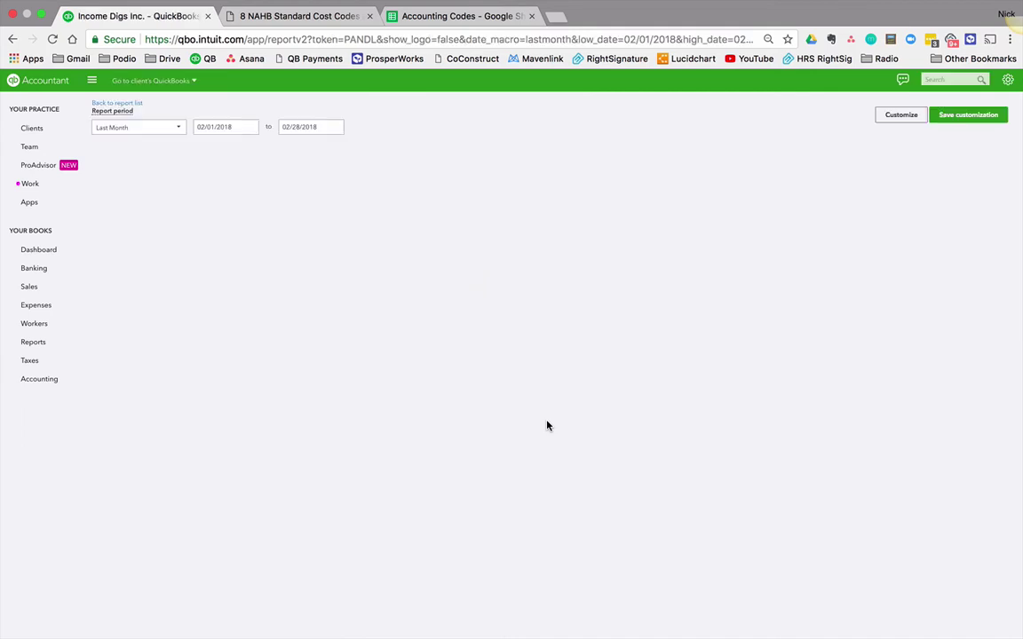
{"action": "left_click", "coordinate": [117, 129]}
{"action": "scroll", "coordinate": [122, 173], "scroll_direction": "up", "scroll_amount": 5}
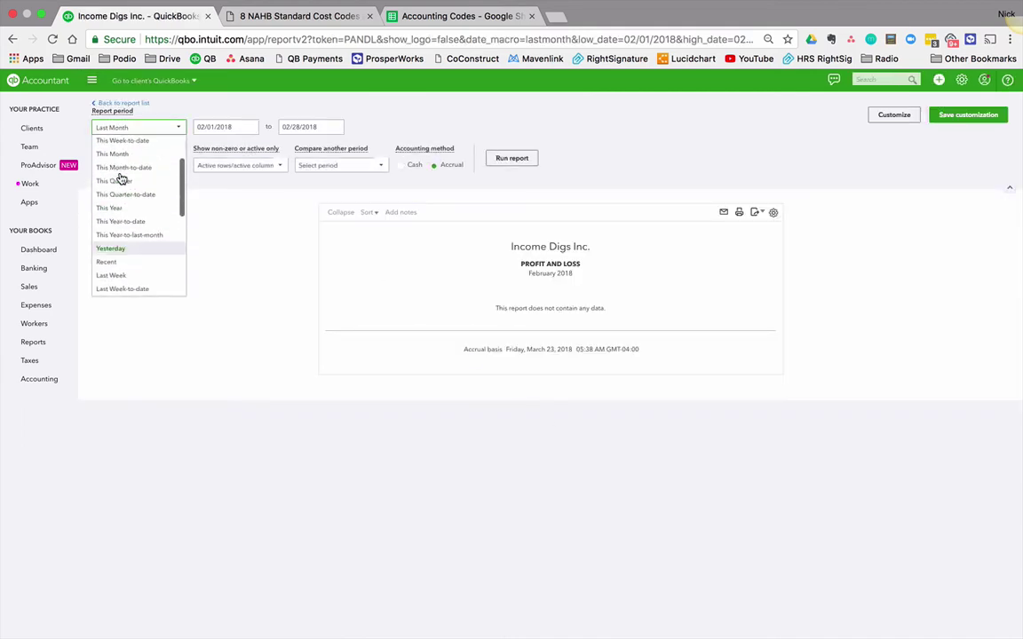
{"action": "left_click", "coordinate": [133, 267]}
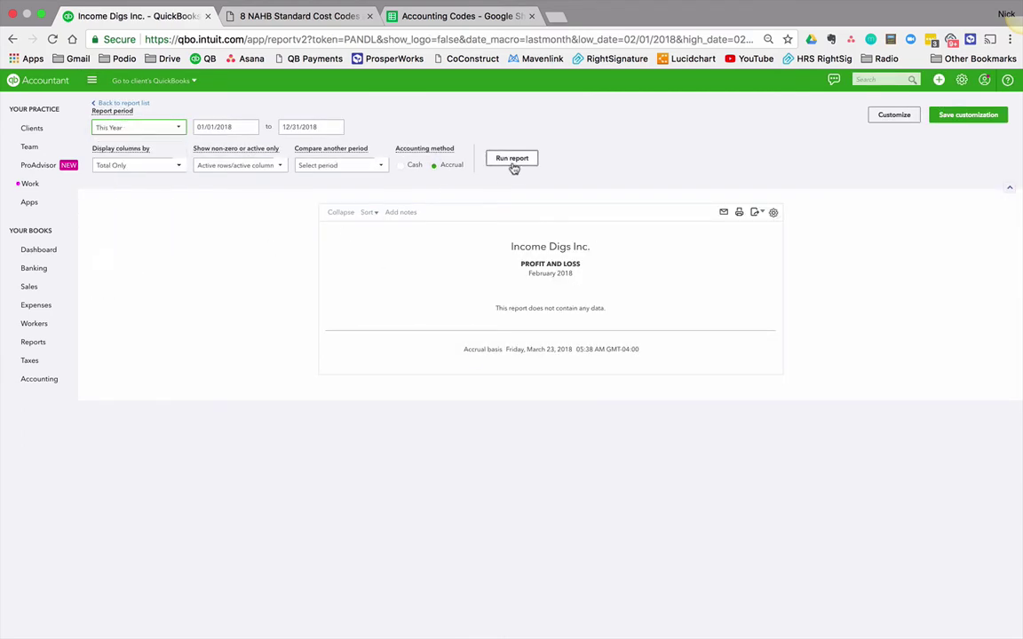
{"action": "left_click", "coordinate": [511, 160]}
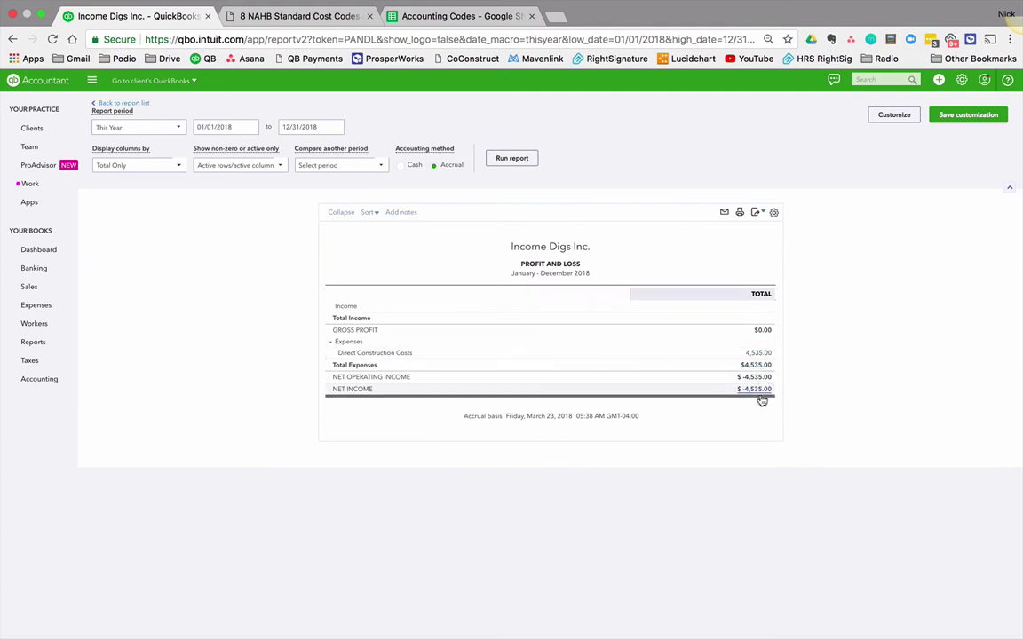
Drill into the 4,535.00 Direct Construction Costs and group transactions by Product/Service
{"action": "left_click", "coordinate": [757, 354]}
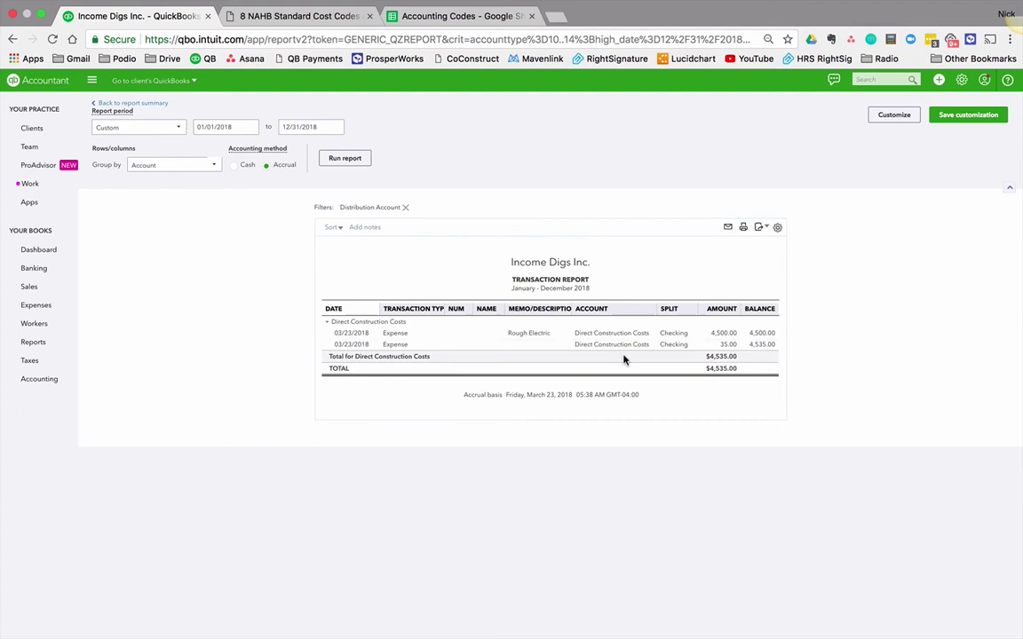
{"action": "left_click", "coordinate": [135, 165]}
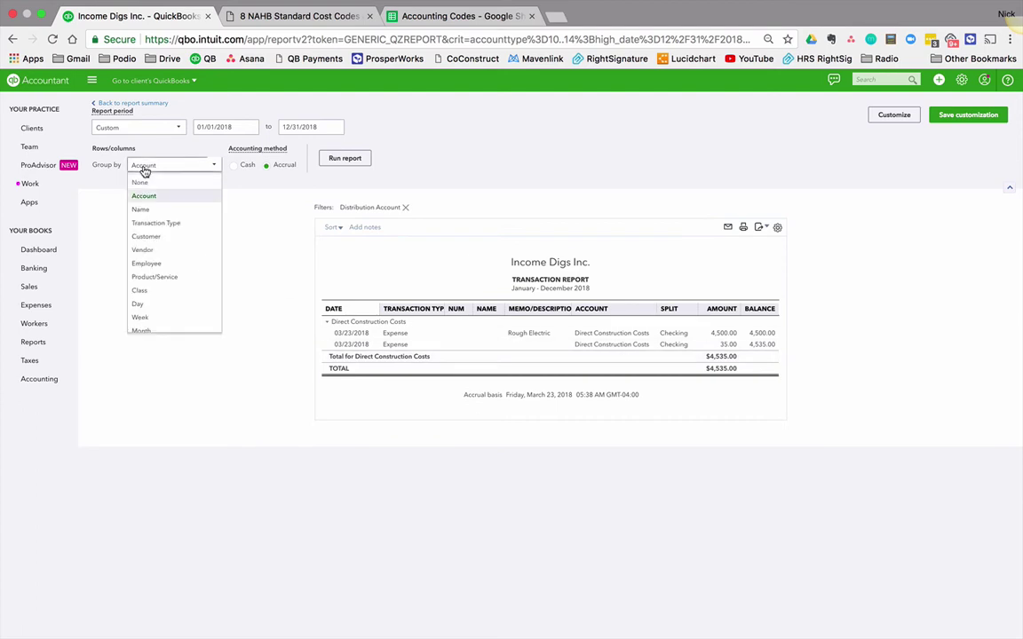
{"action": "left_click", "coordinate": [166, 283]}
{"action": "left_click", "coordinate": [339, 161]}
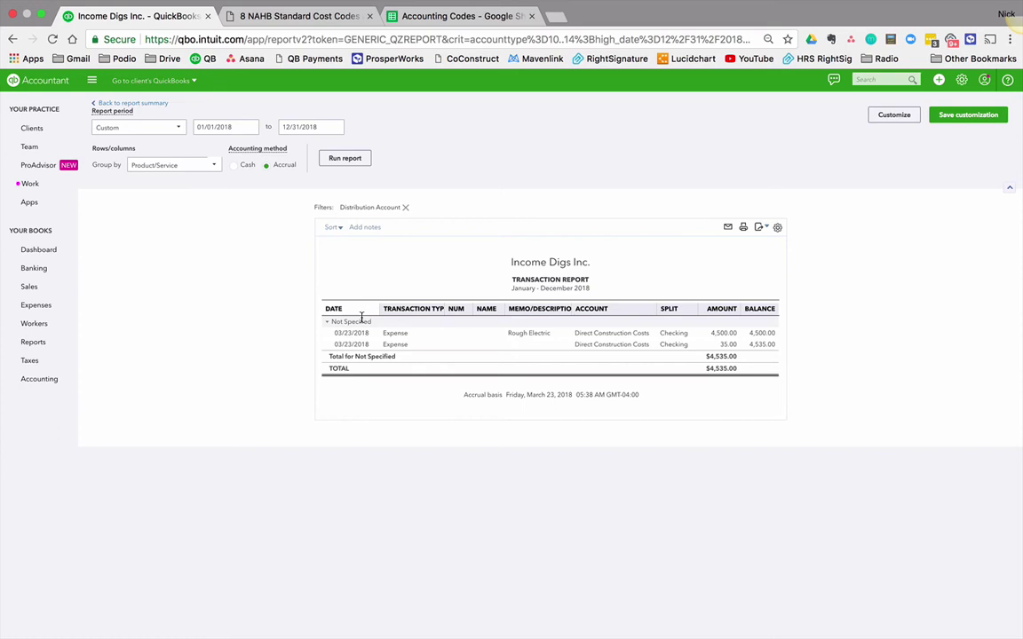
Change the $35.00 expense amount to 1500 and save it, starting a new expense
{"action": "left_click", "coordinate": [677, 345]}
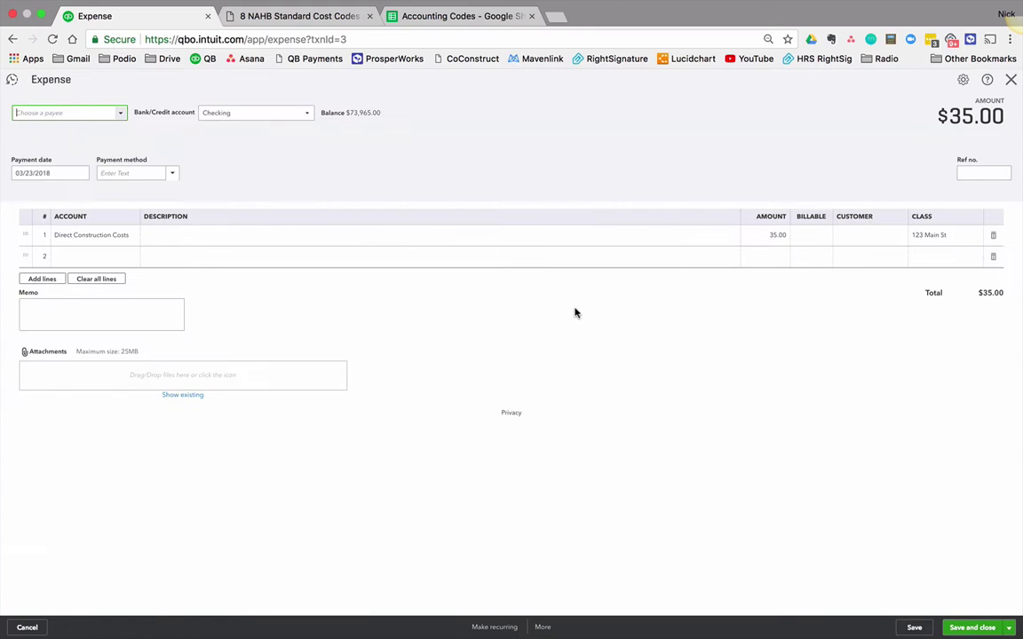
{"action": "left_click", "coordinate": [773, 236]}
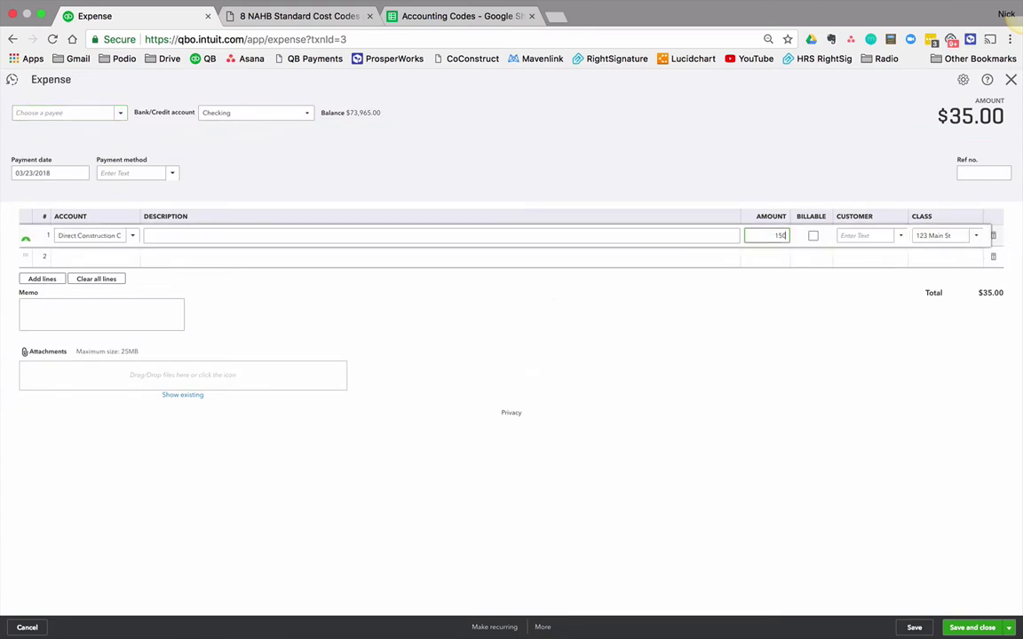
{"action": "type", "text": "1500"}
{"action": "left_click", "coordinate": [970, 612]}
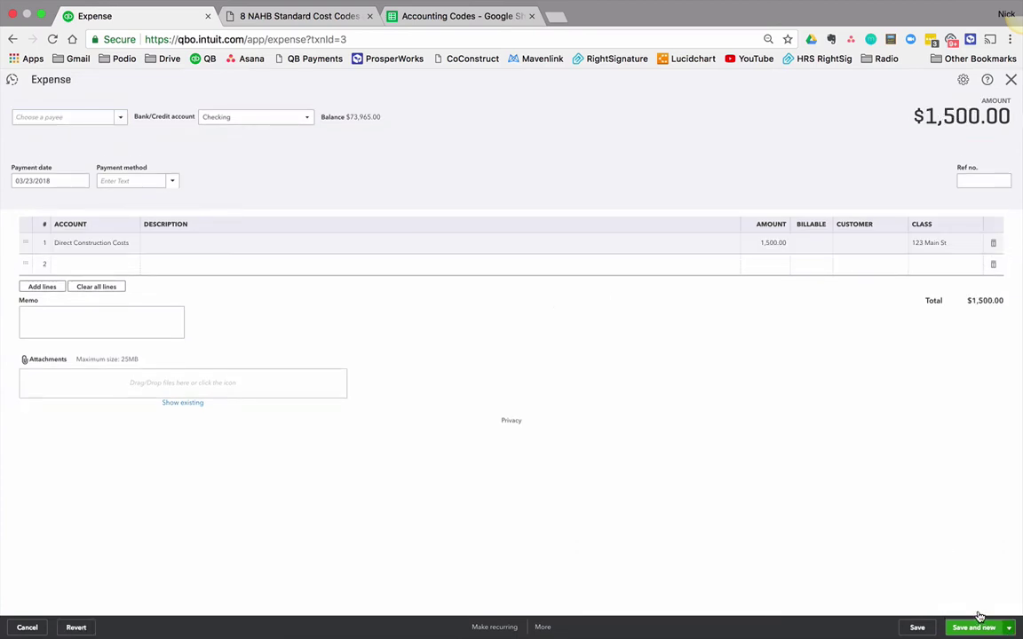
Date the new expense 03/15/2018 with account Direct Construction Costs
{"action": "key", "text": "Tab"}
{"action": "key", "text": "Tab"}
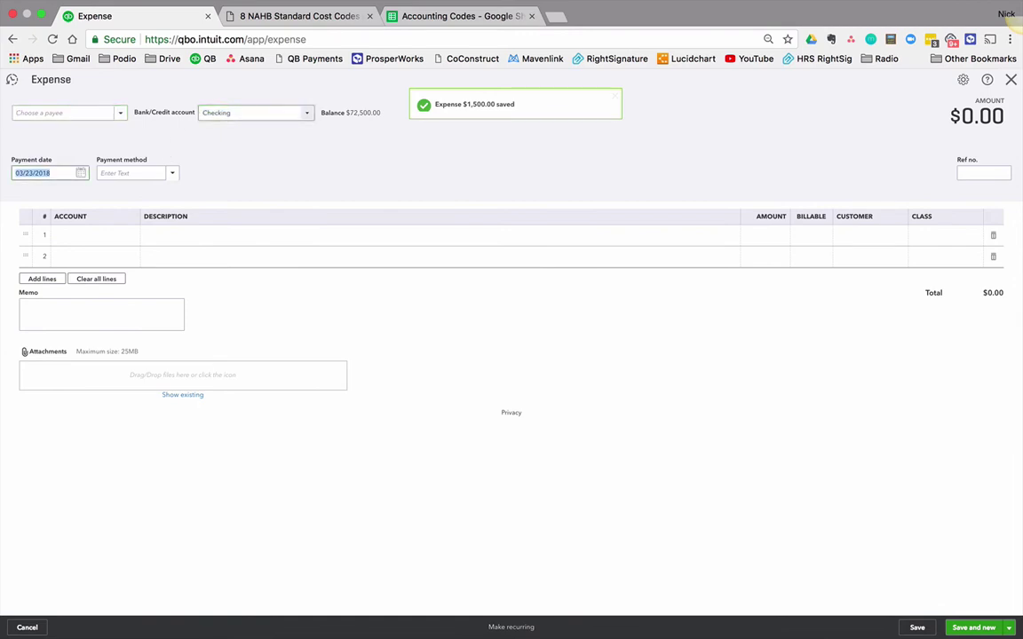
{"action": "key", "text": "Tab"}
{"action": "key", "text": "Tab"}
{"action": "key", "text": "shift+Tab"}
{"action": "key", "text": "shift+Tab"}
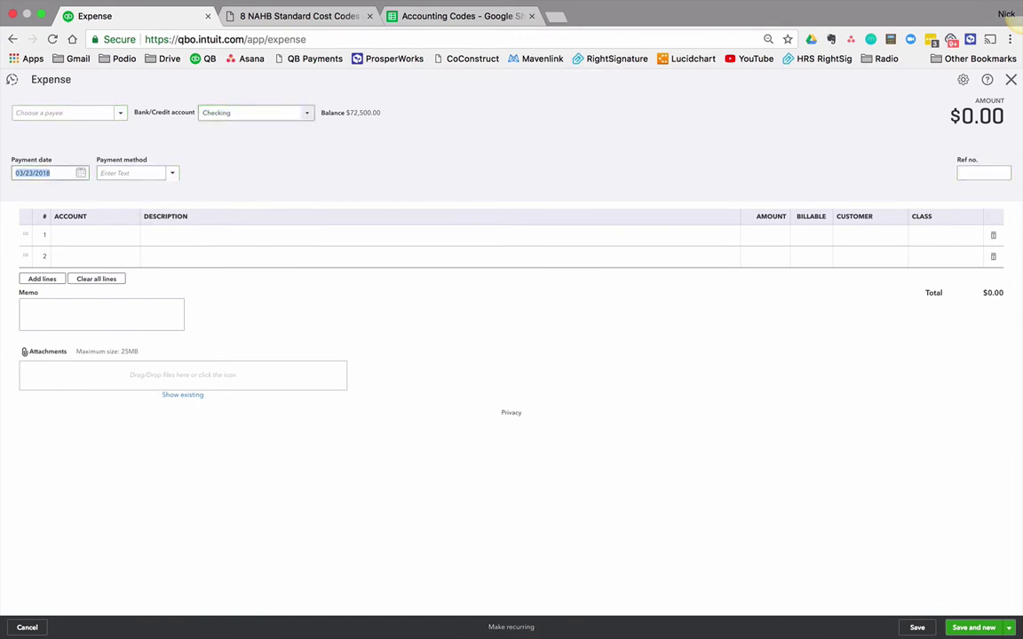
{"action": "type", "text": "3/15"}
{"action": "key", "text": "Tab"}
{"action": "key", "text": "Tab"}
{"action": "key", "text": "Tab"}
{"action": "type", "text": "d"}
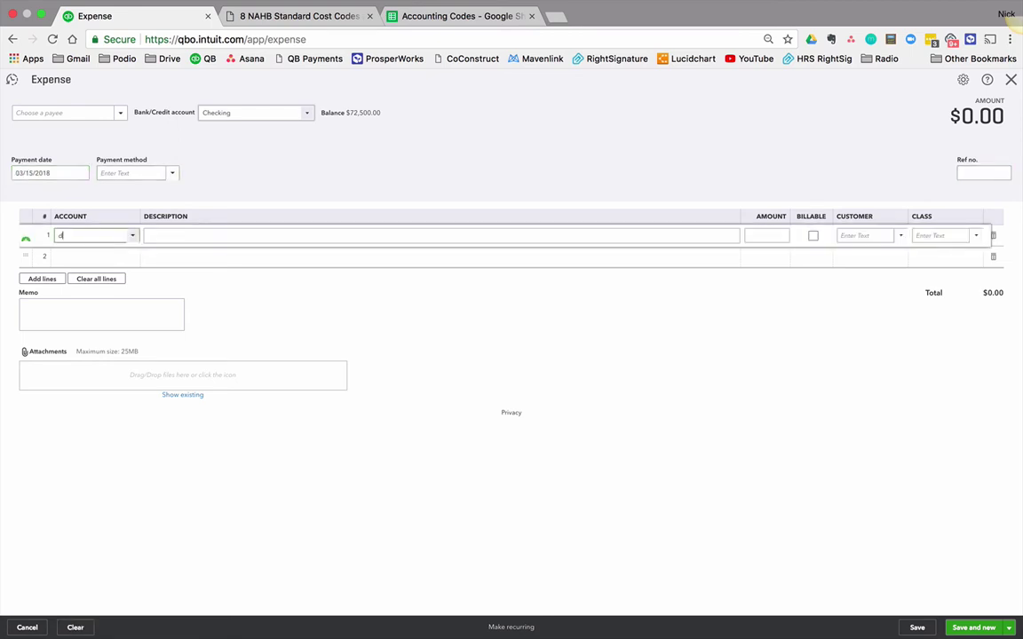
{"action": "type", "text": "irect"}
Enter description Wiring, amount 1,450, class 123 Main St, and save and close
{"action": "key", "text": "Tab"}
{"action": "type", "text": "W"}
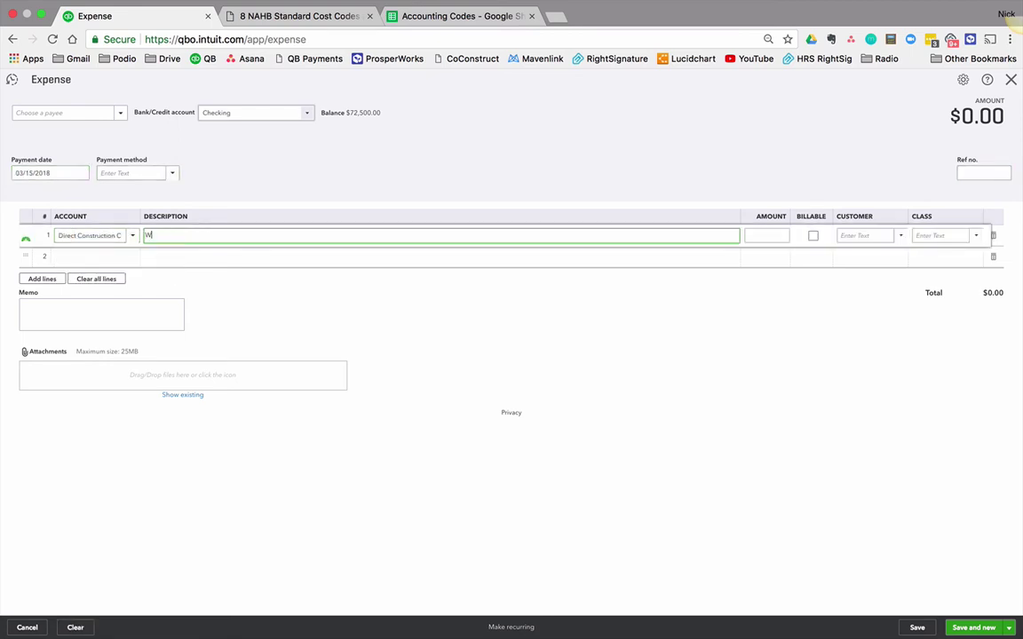
{"action": "type", "text": "iring"}
{"action": "key", "text": "Tab"}
{"action": "type", "text": "1,"}
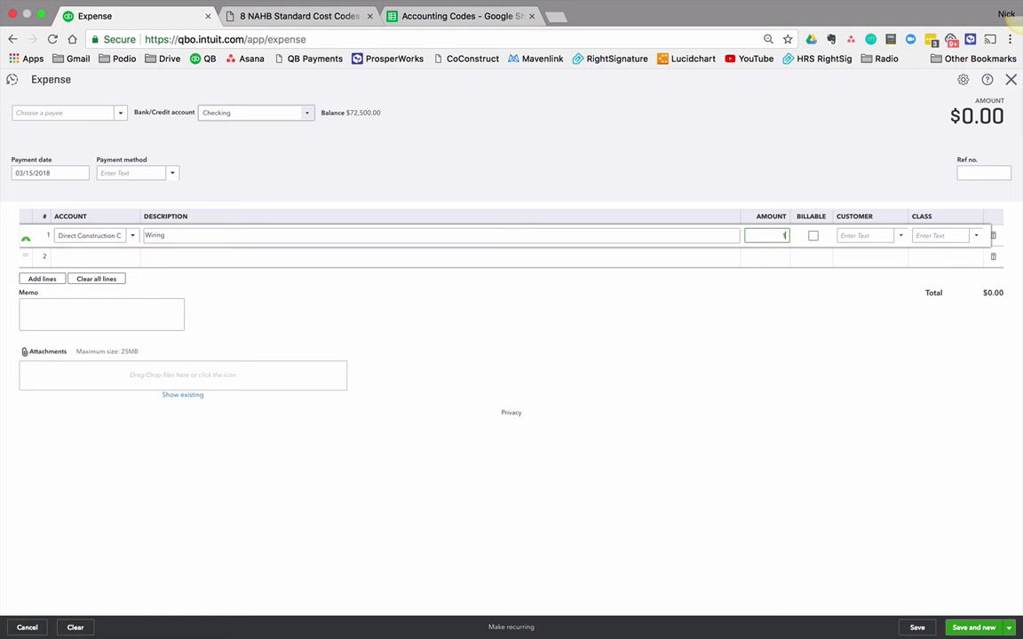
{"action": "type", "text": "450"}
{"action": "key", "text": "Tab"}
{"action": "key", "text": "Tab"}
{"action": "key", "text": "Tab"}
{"action": "type", "text": "123"}
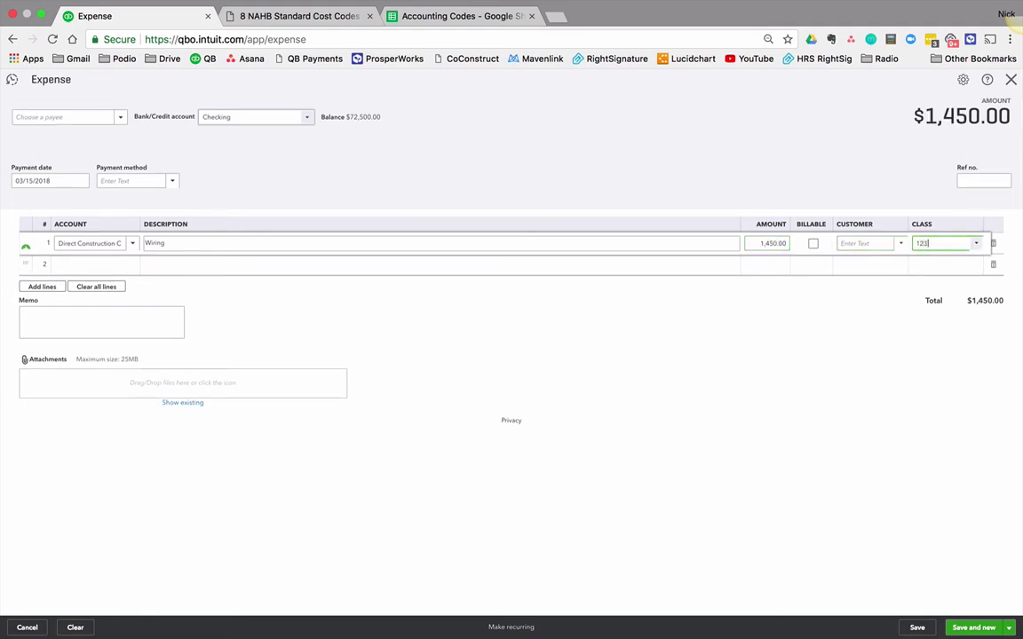
{"action": "key", "text": "Tab"}
{"action": "left_click", "coordinate": [1010, 628]}
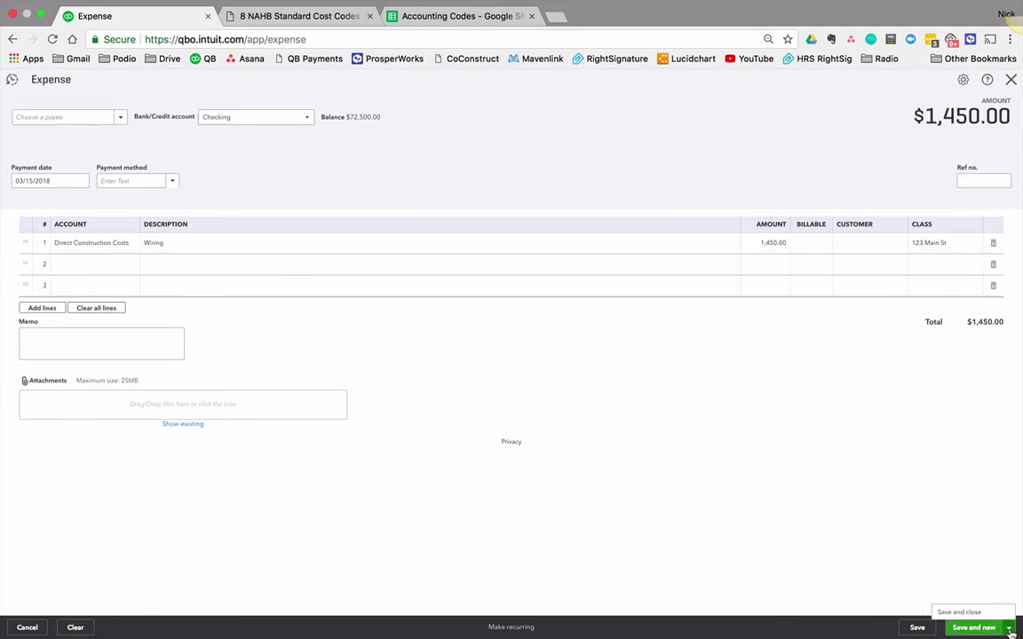
{"action": "left_click", "coordinate": [967, 612]}
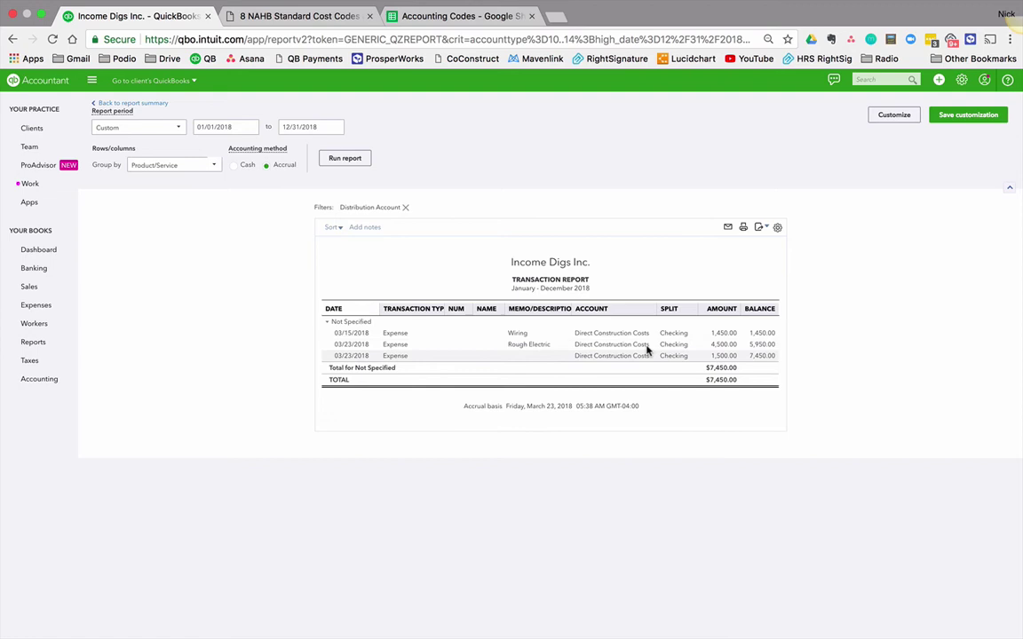
Set line 1 description of the 03/23 $1,500 expense to 'Demo' and save it
{"action": "left_click", "coordinate": [602, 356]}
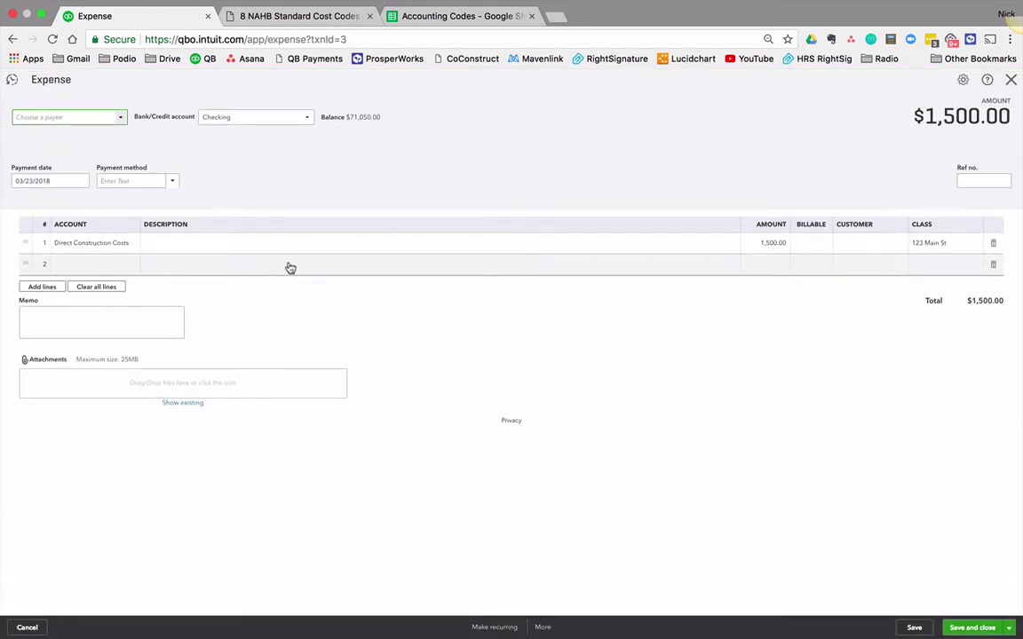
{"action": "left_click", "coordinate": [289, 247]}
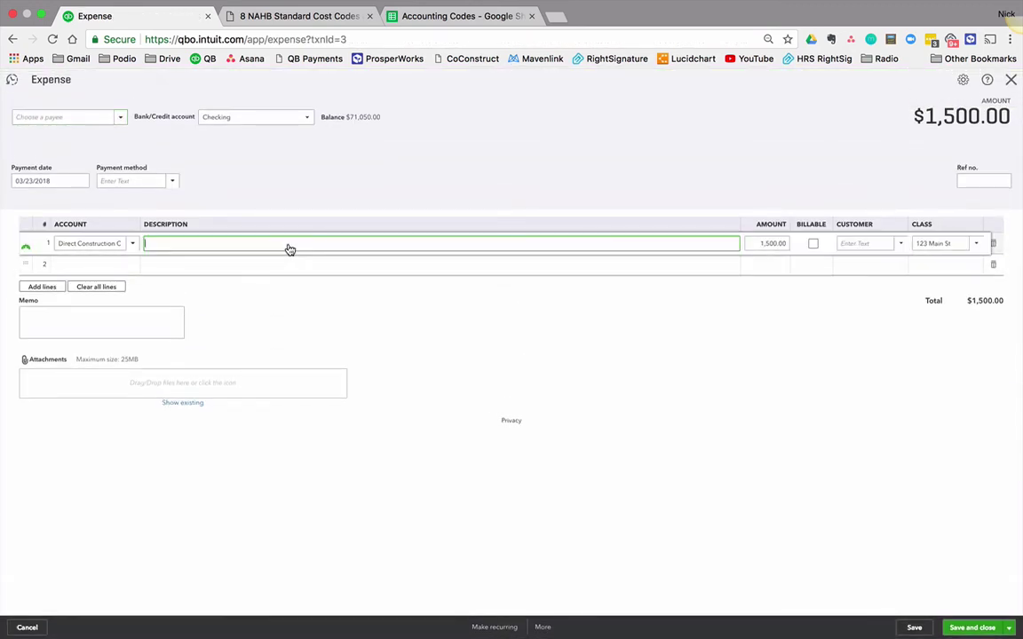
{"action": "type", "text": "Demo"}
{"action": "key", "text": "Tab"}
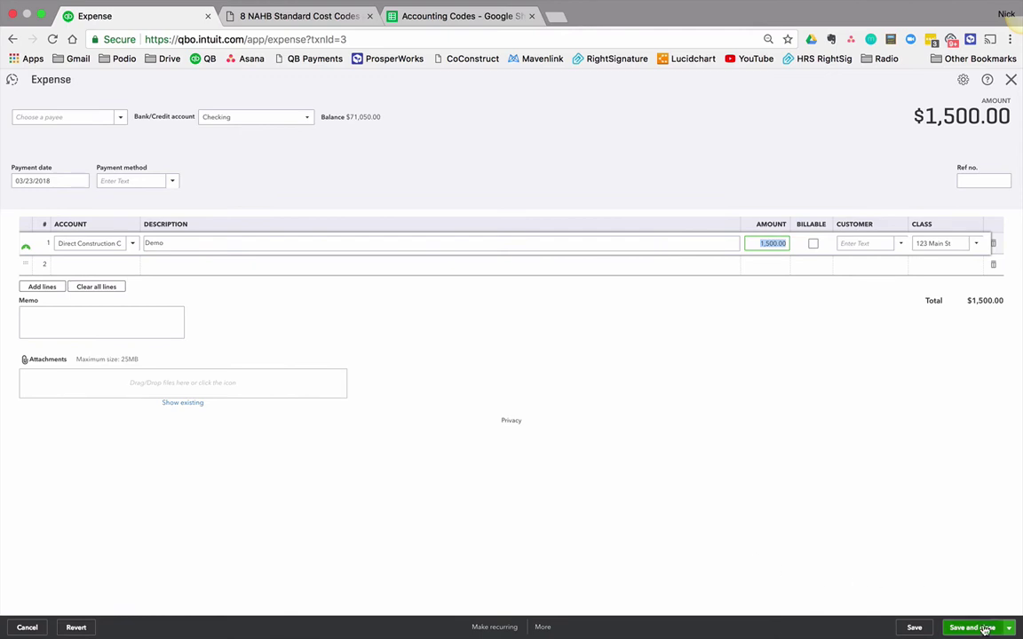
{"action": "left_click", "coordinate": [968, 627]}
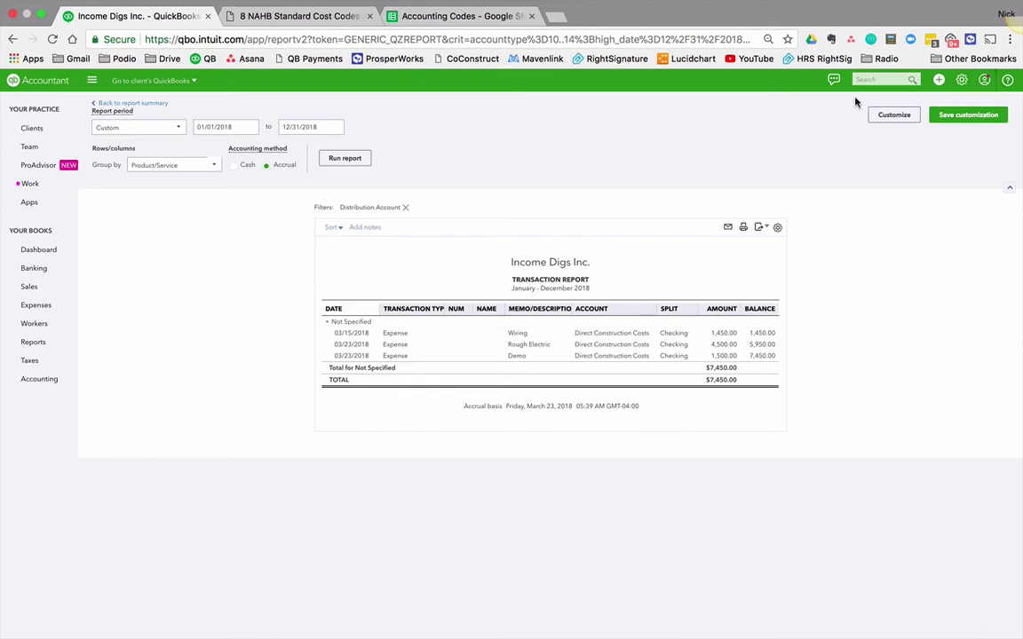
Open Products and Services and start a non-inventory item, then discard the form
{"action": "left_click", "coordinate": [960, 81]}
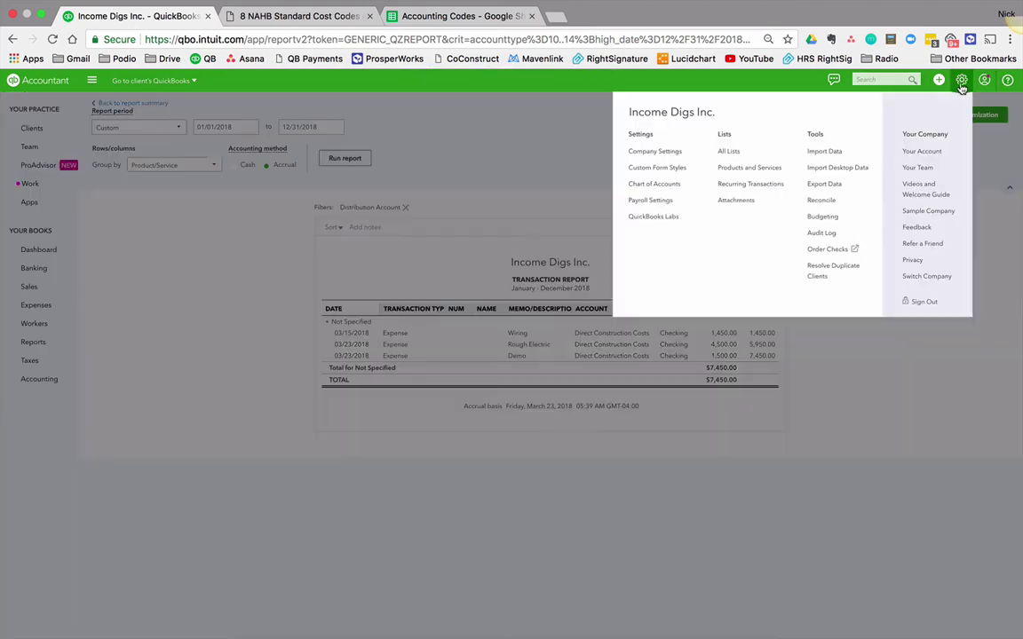
{"action": "left_click", "coordinate": [763, 174]}
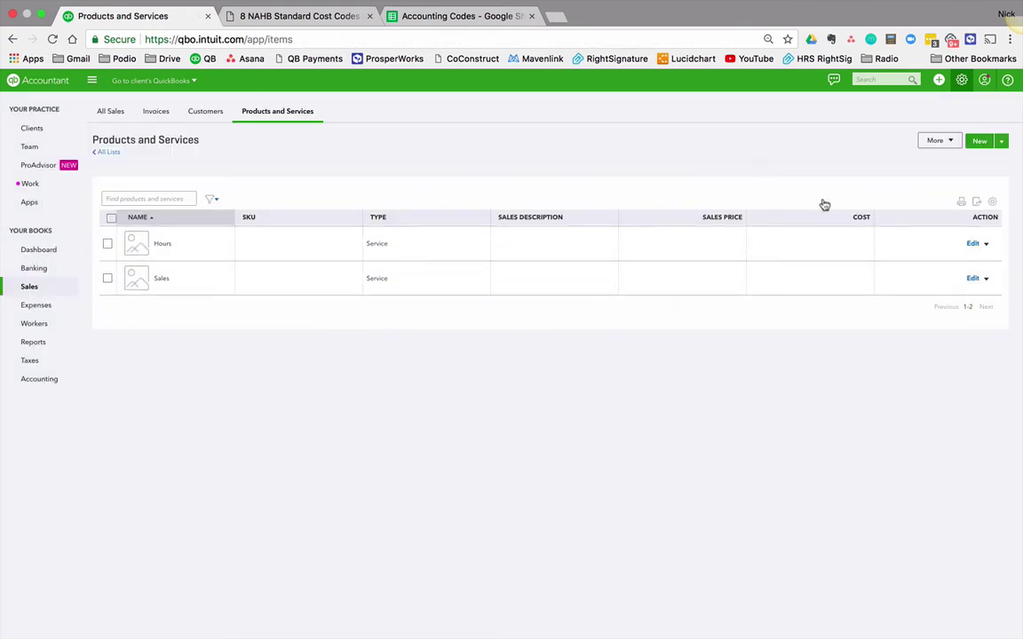
{"action": "left_click", "coordinate": [980, 142]}
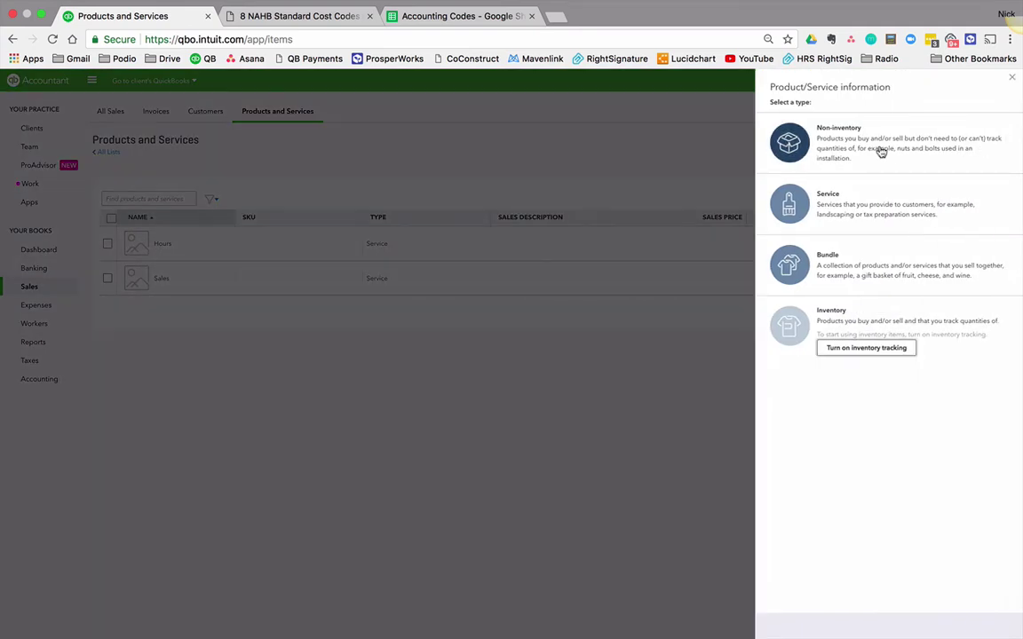
{"action": "left_click", "coordinate": [840, 136]}
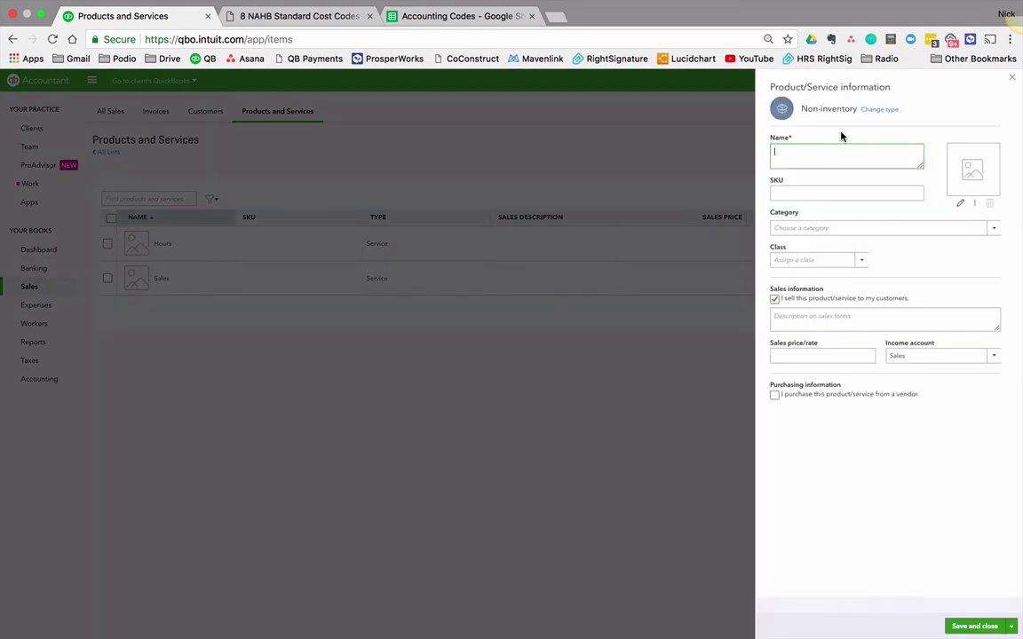
{"action": "left_click", "coordinate": [1011, 81]}
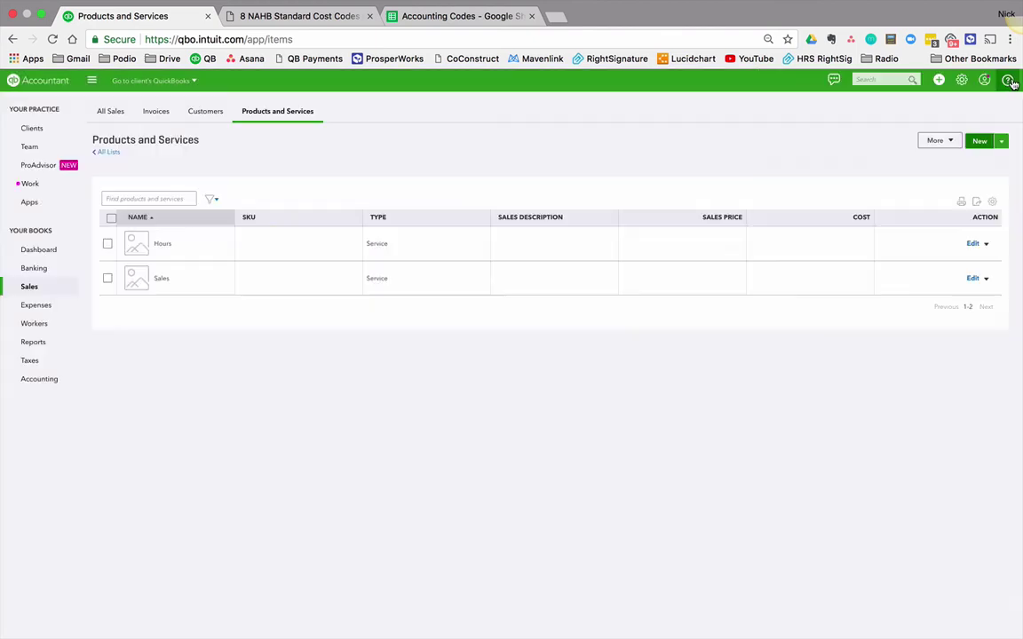
Create a non-inventory item 'Rough Electric' in category Construction Costs
{"action": "left_click", "coordinate": [978, 142]}
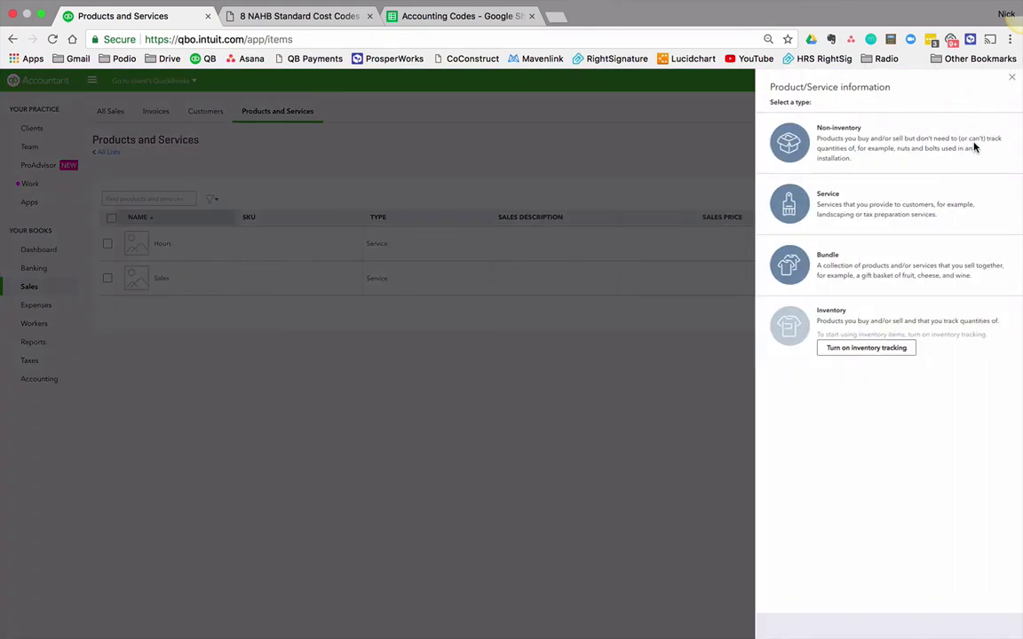
{"action": "left_click", "coordinate": [837, 133]}
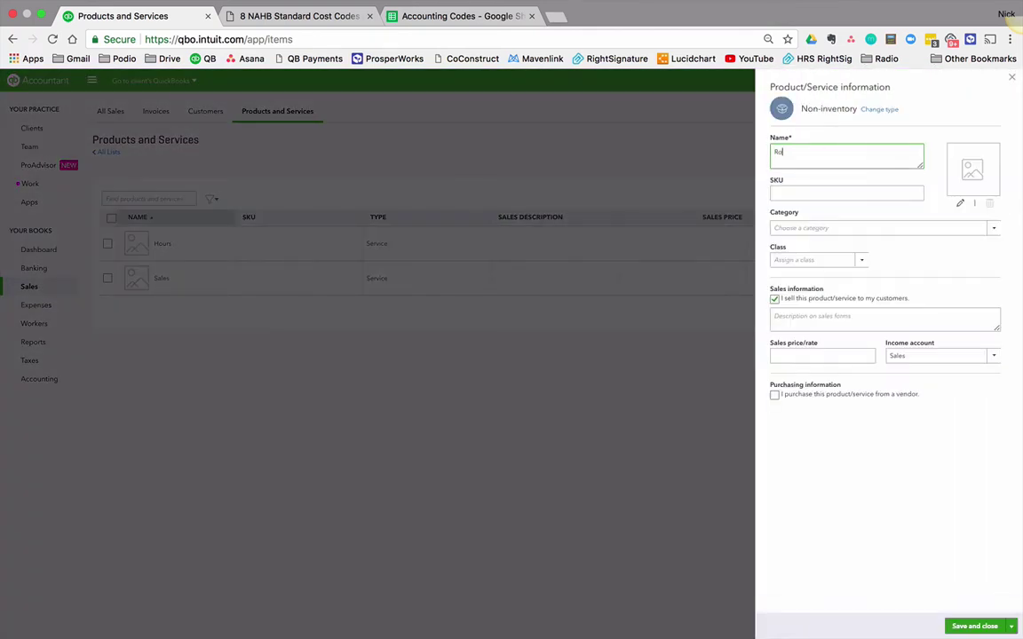
{"action": "type", "text": "Rough Electric"}
{"action": "key", "text": "Tab"}
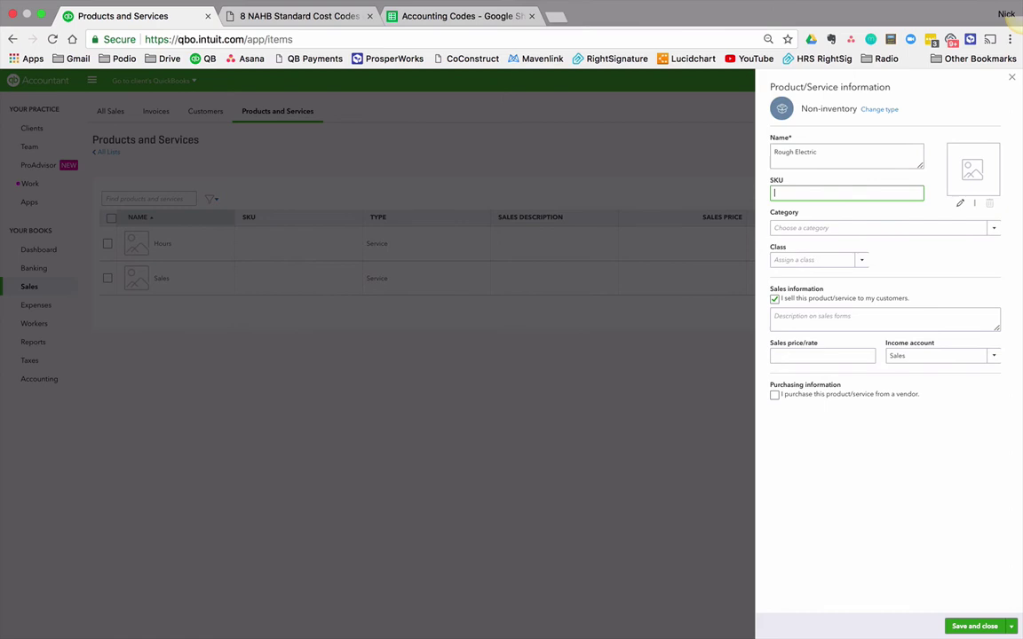
{"action": "left_click", "coordinate": [994, 228]}
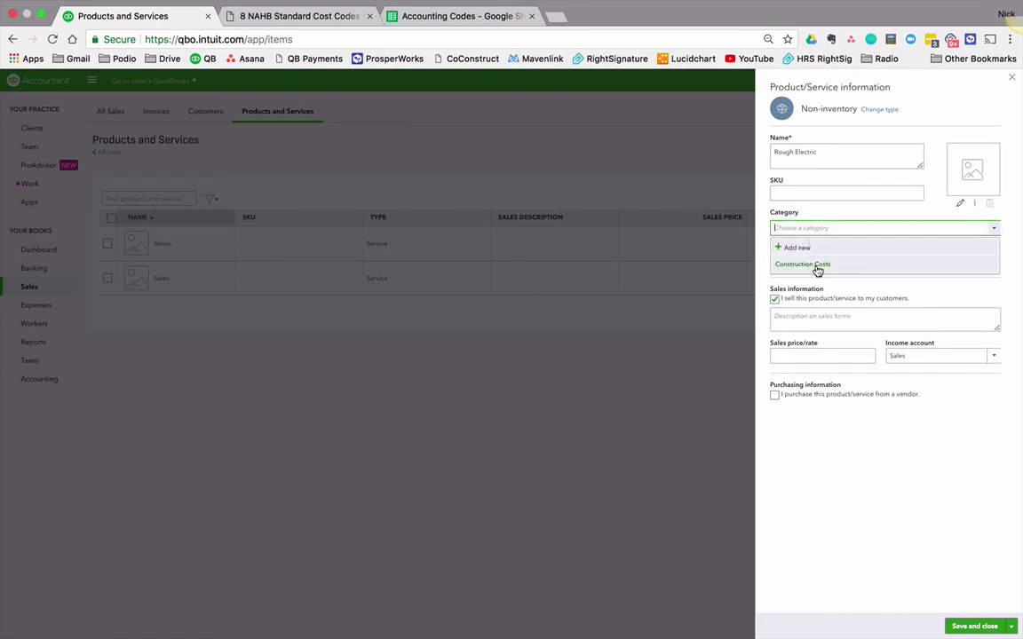
{"action": "left_click", "coordinate": [813, 263]}
Mark it as purchased, set expense account Direct Construction Costs, and save
{"action": "left_click", "coordinate": [817, 261]}
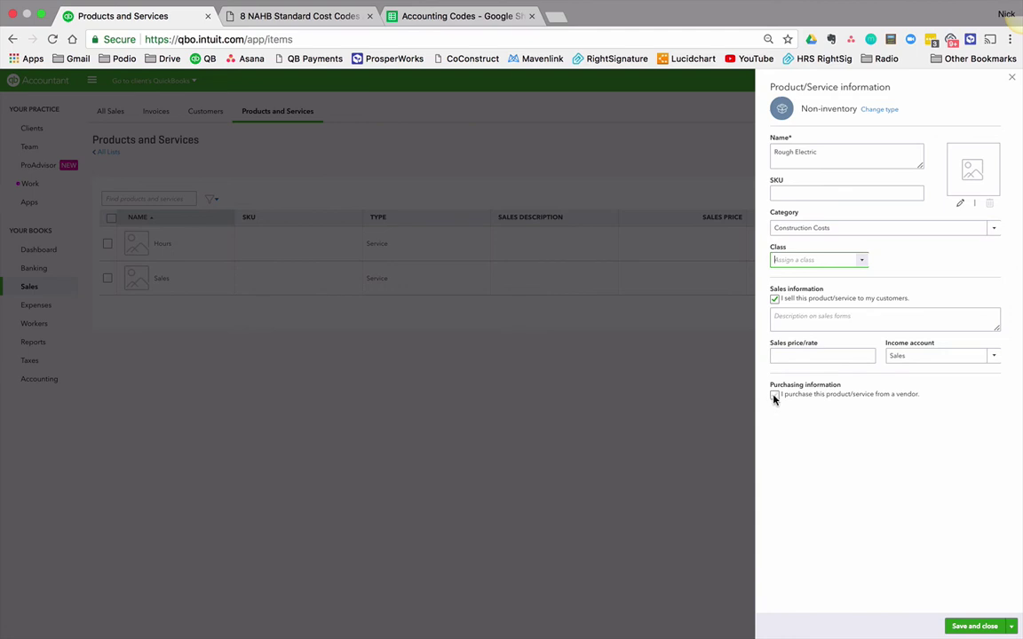
{"action": "left_click", "coordinate": [775, 396]}
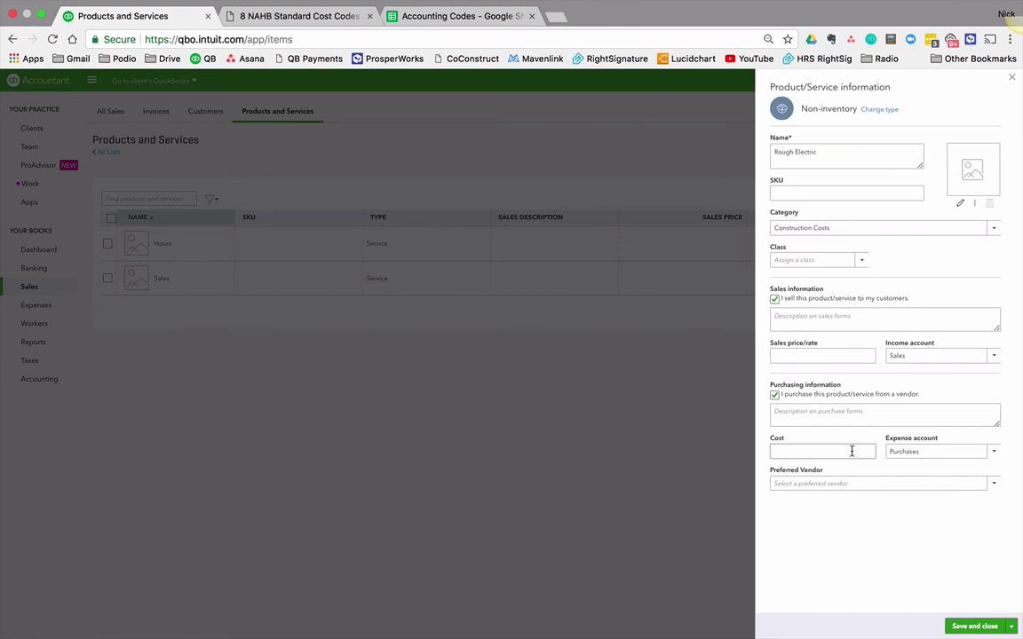
{"action": "left_click", "coordinate": [941, 452]}
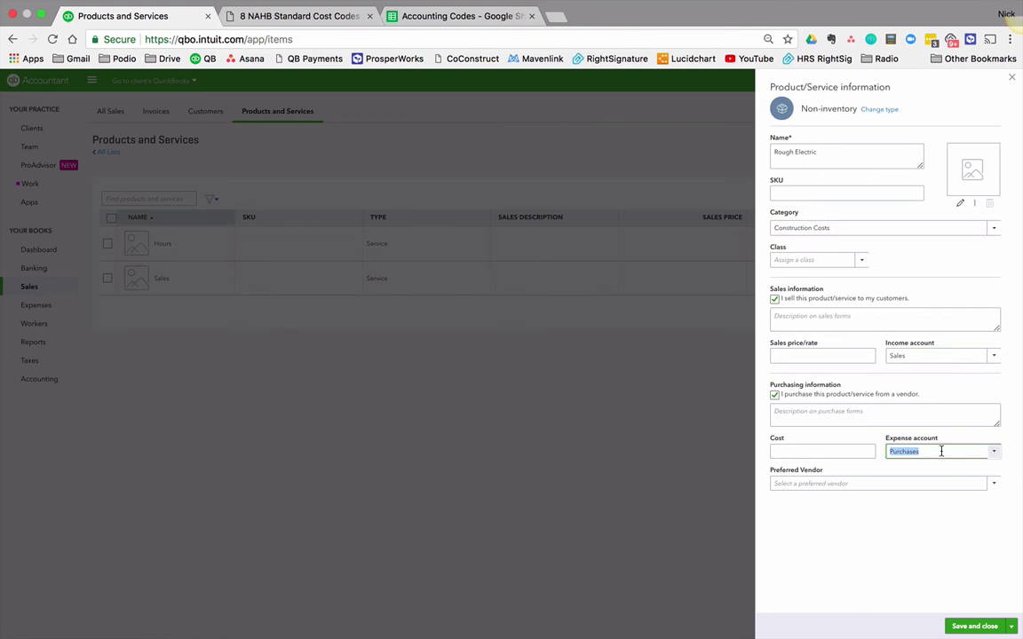
{"action": "type", "text": "Direct Construction Costs"}
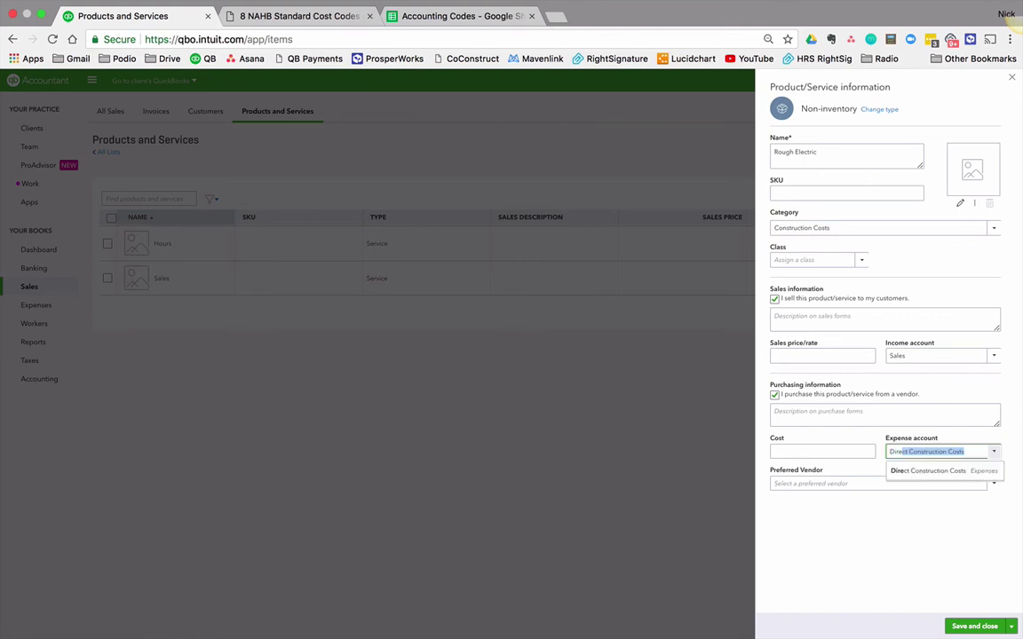
{"action": "left_click", "coordinate": [961, 474]}
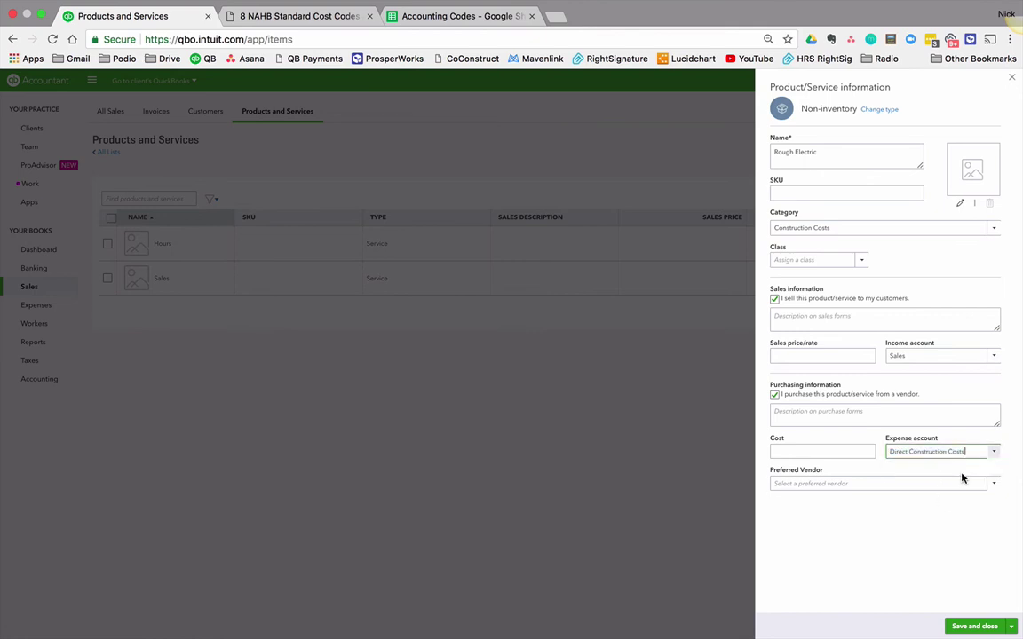
{"action": "left_click", "coordinate": [974, 627]}
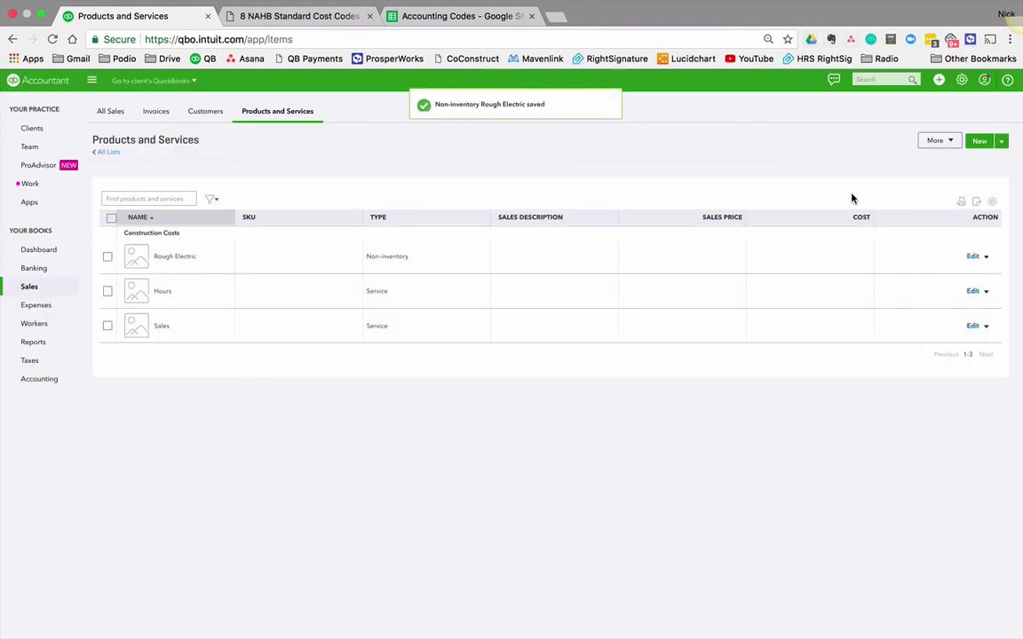
Create a non-inventory item 'Demolition' in category Construction Costs
{"action": "left_click", "coordinate": [982, 142]}
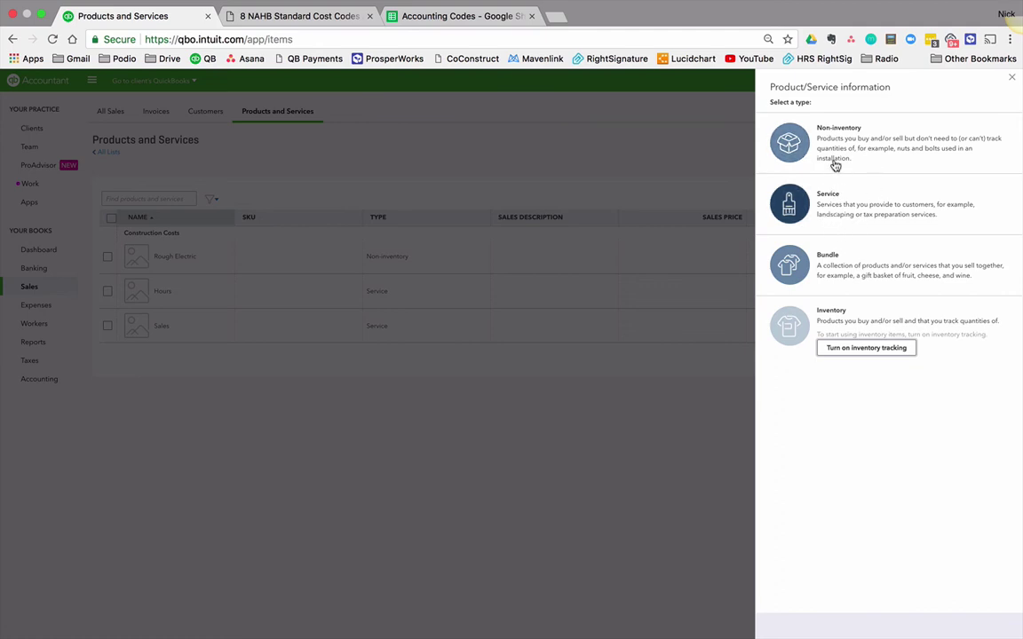
{"action": "left_click", "coordinate": [842, 135]}
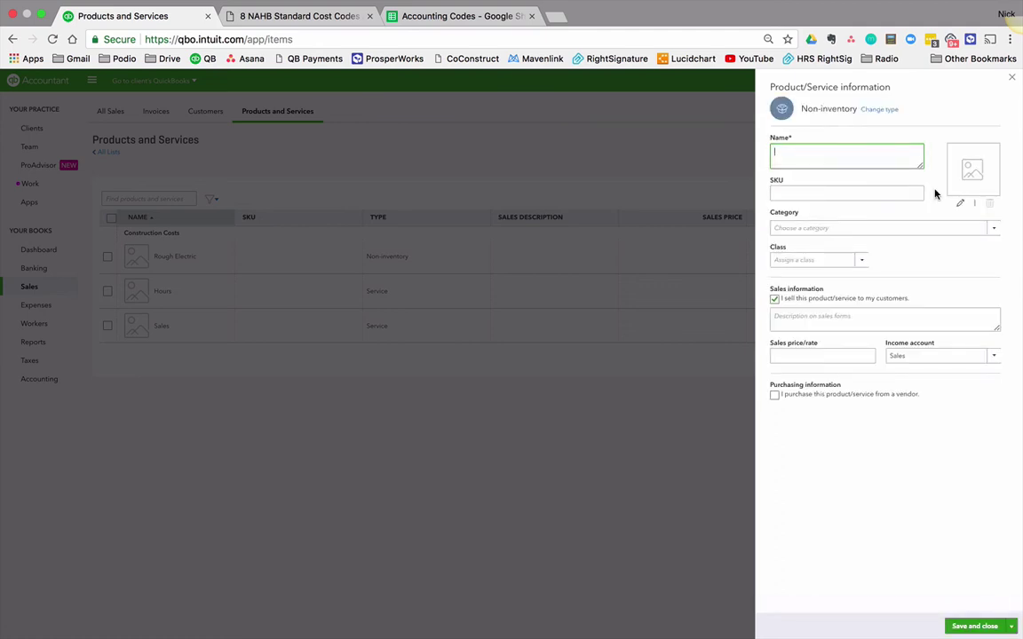
{"action": "type", "text": "Demolition"}
{"action": "key", "text": "Tab"}
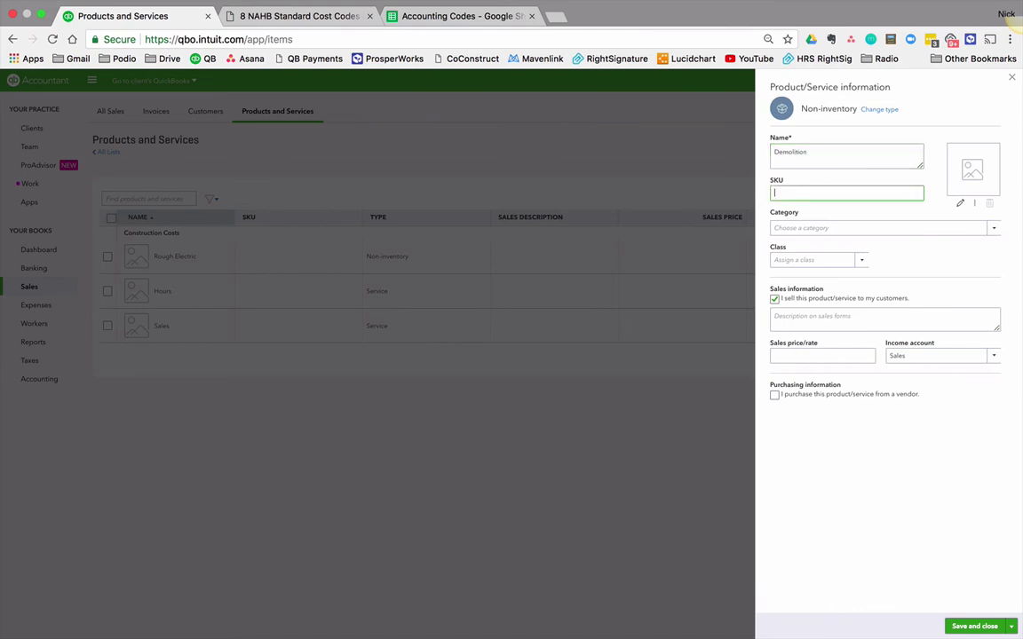
{"action": "key", "text": "Tab"}
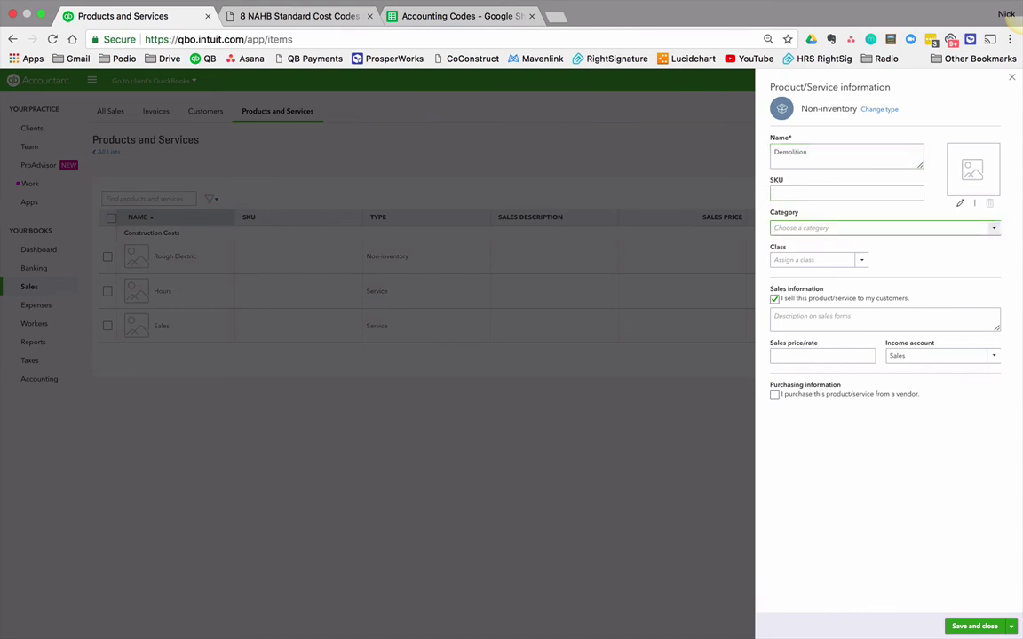
{"action": "left_click", "coordinate": [993, 230]}
{"action": "left_click", "coordinate": [857, 265]}
Mark it as purchased, set expense account Direct Construction Costs, and save
{"action": "left_click", "coordinate": [772, 397]}
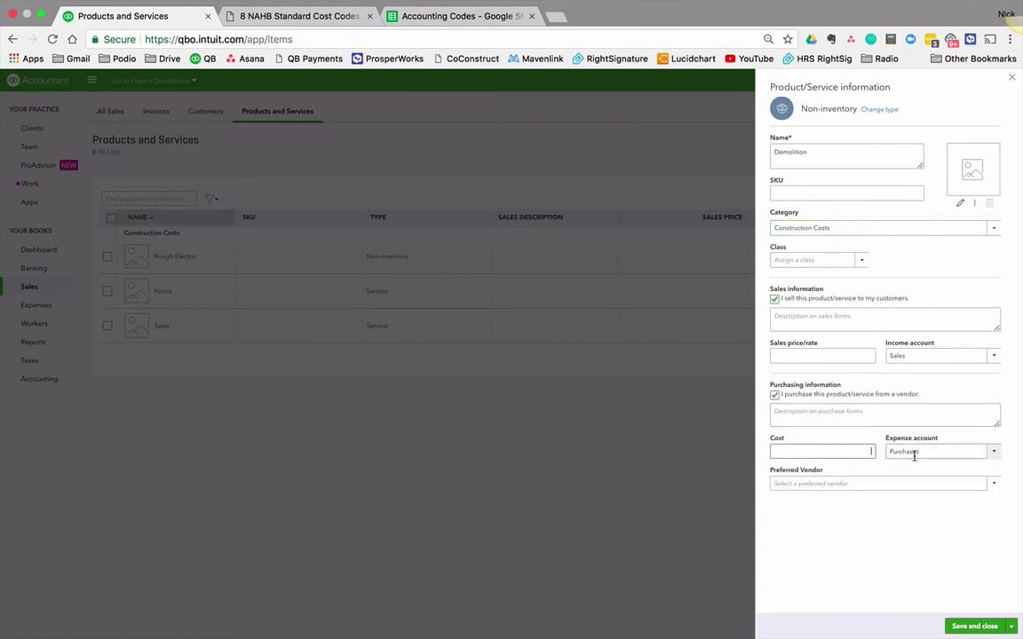
{"action": "left_click", "coordinate": [973, 451]}
{"action": "type", "text": "Direct Construction Costs"}
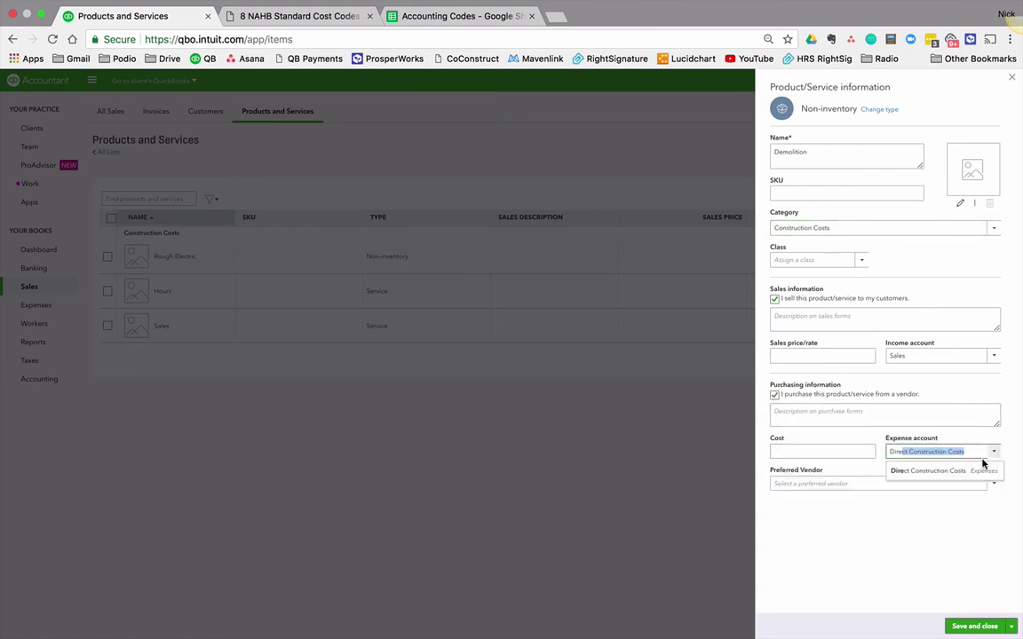
{"action": "left_click", "coordinate": [977, 471]}
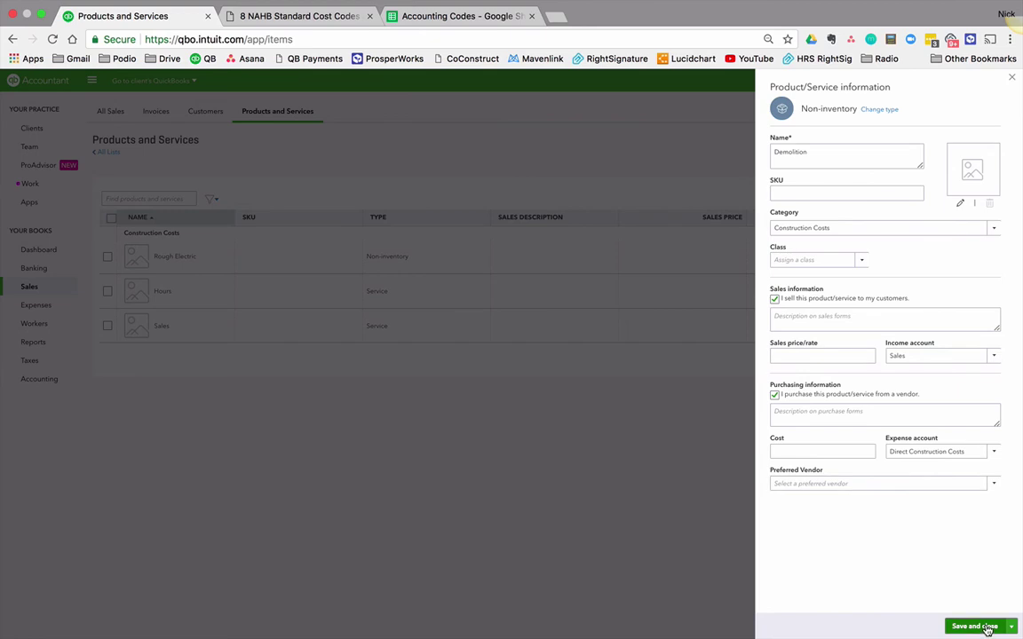
{"action": "left_click", "coordinate": [974, 627]}
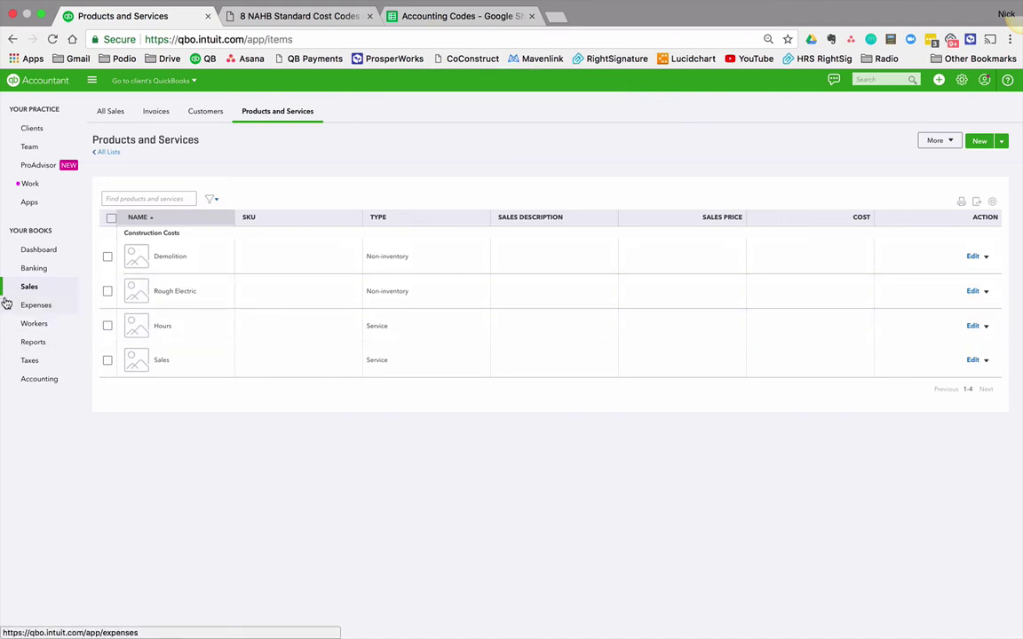
Open the $4,500 Rough Electric expense from Expenses and confirm its account stays Direct Construction Costs
{"action": "left_click", "coordinate": [39, 306]}
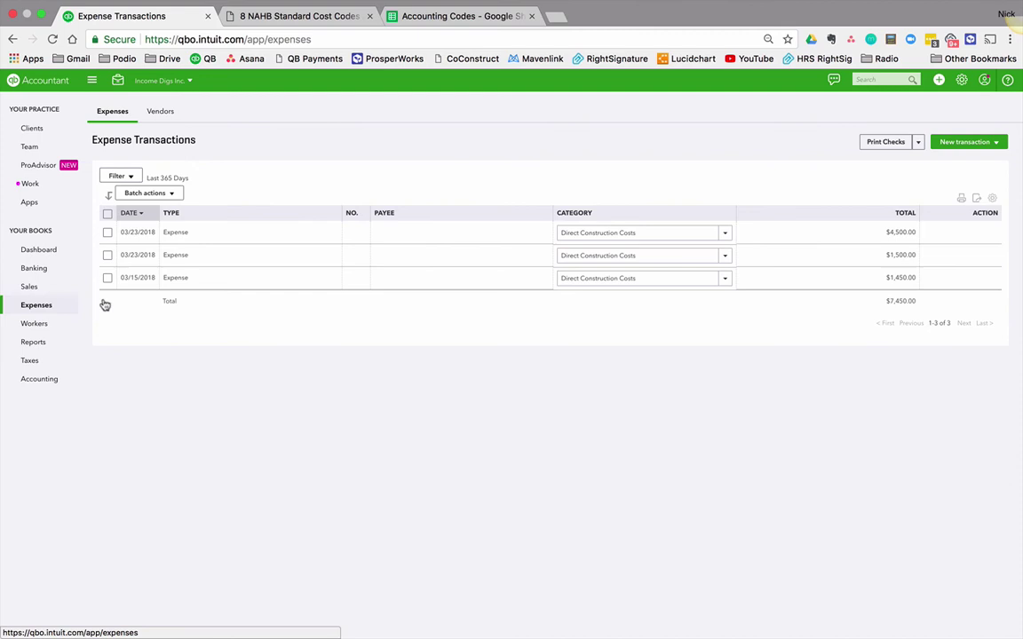
{"action": "left_click", "coordinate": [267, 242]}
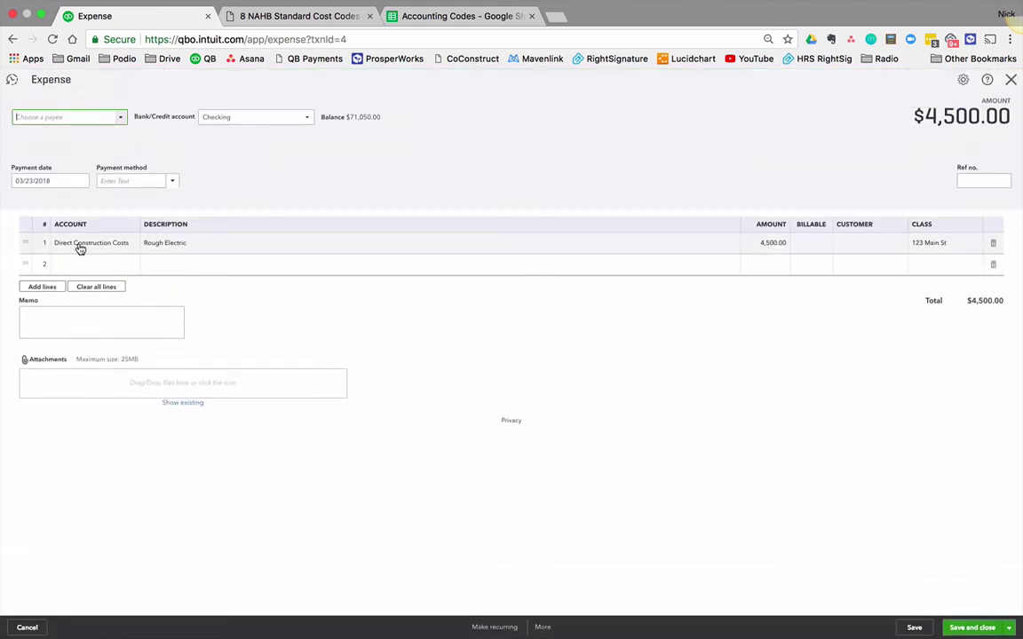
{"action": "left_click", "coordinate": [86, 247]}
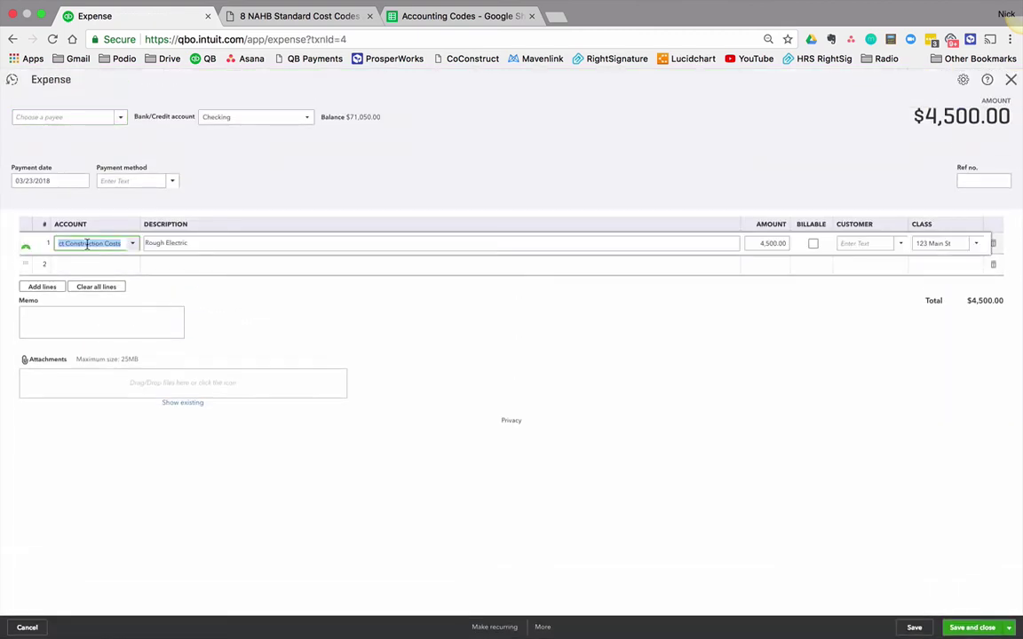
{"action": "left_click", "coordinate": [134, 250]}
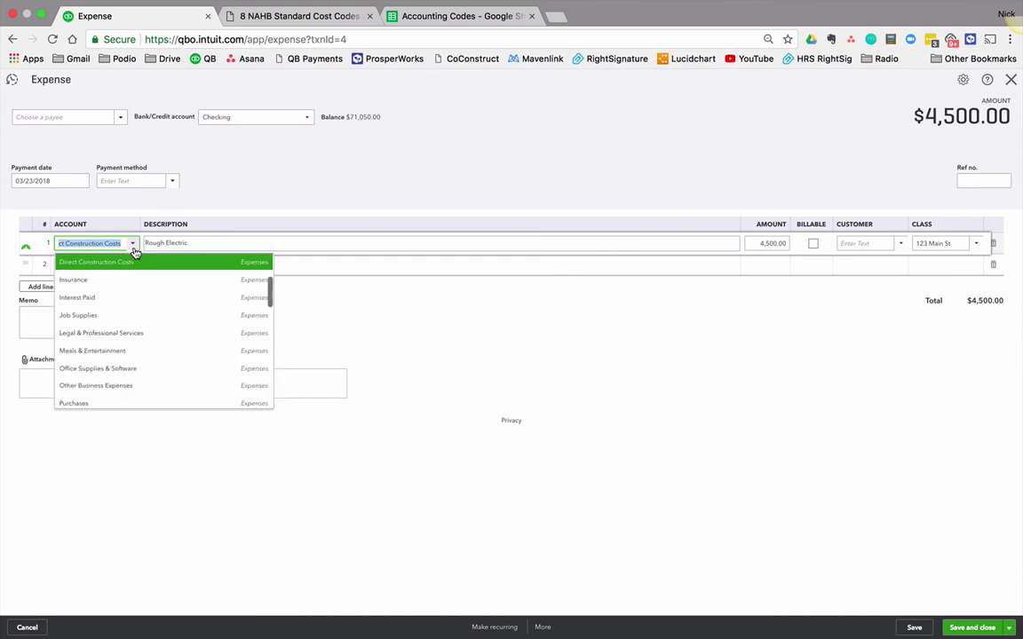
{"action": "left_click", "coordinate": [290, 291]}
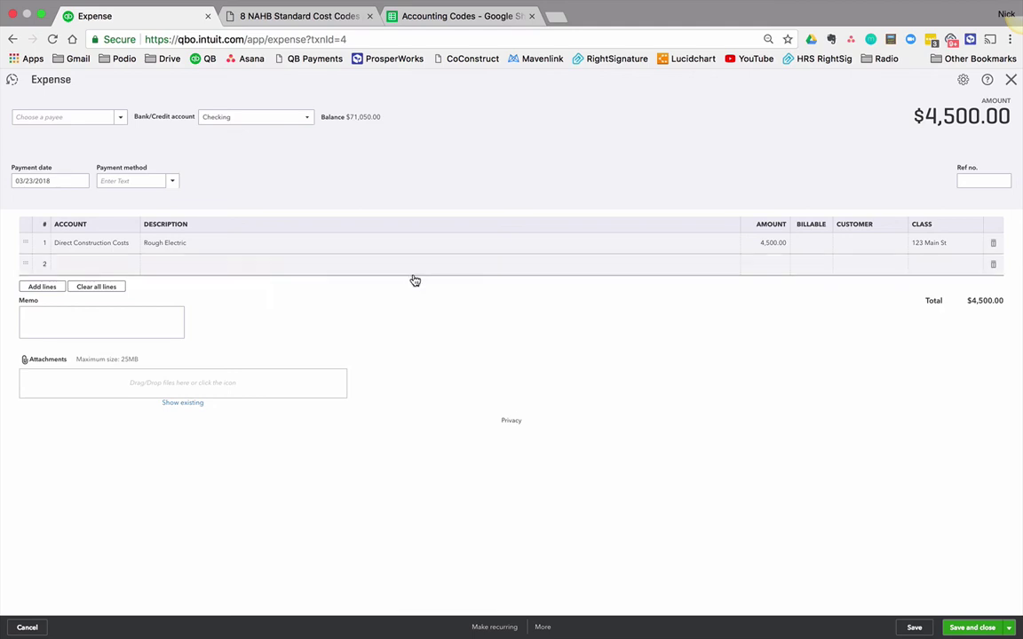
Close the expense and enable 'Show Items table on expense and purchase forms' under Company Settings > Expenses
{"action": "left_click", "coordinate": [1012, 79]}
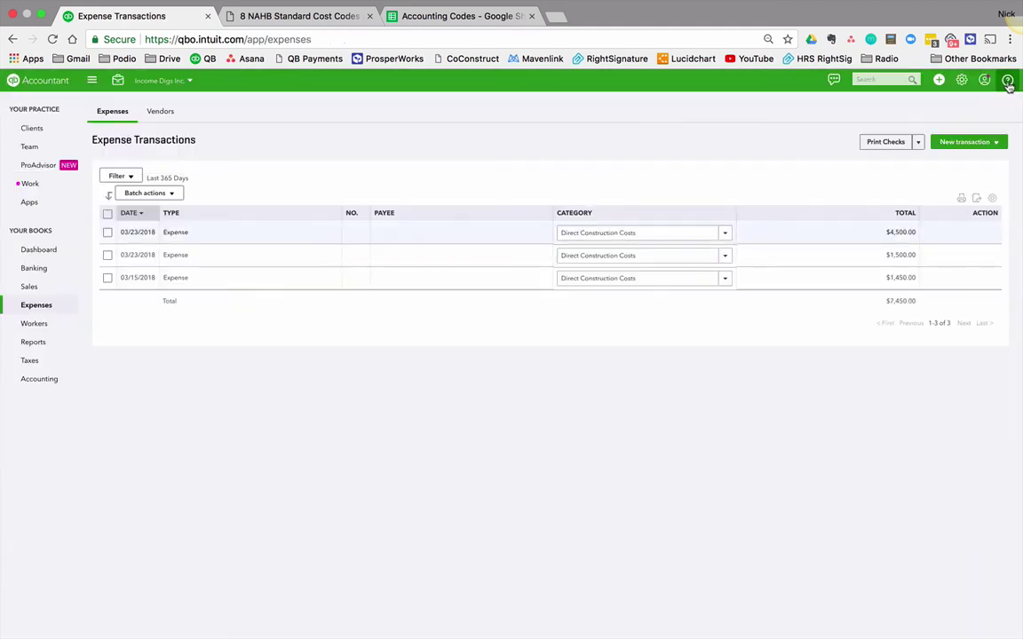
{"action": "left_click", "coordinate": [962, 80]}
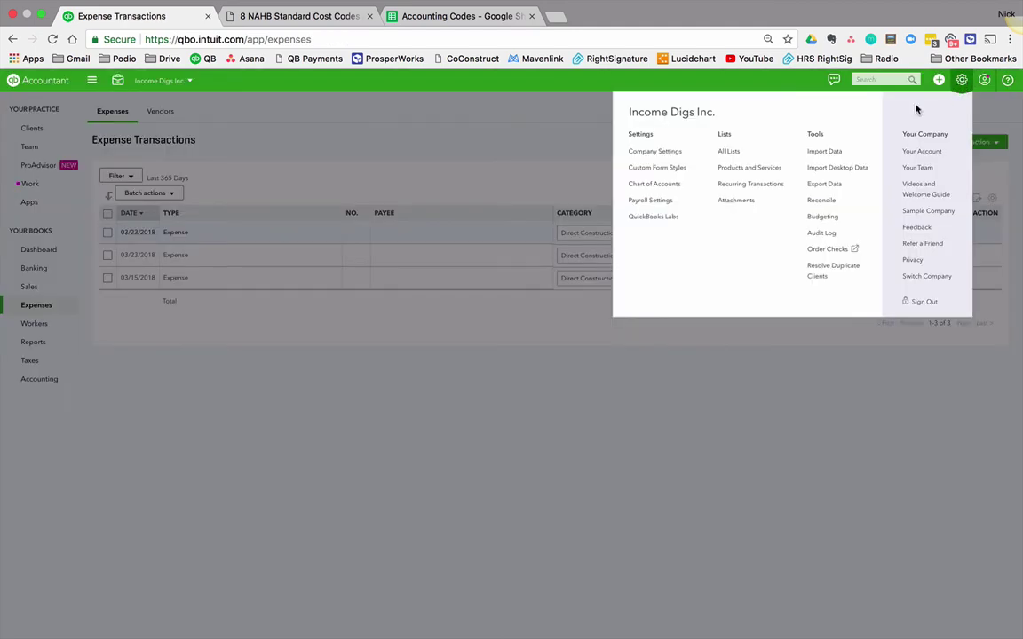
{"action": "left_click", "coordinate": [655, 151]}
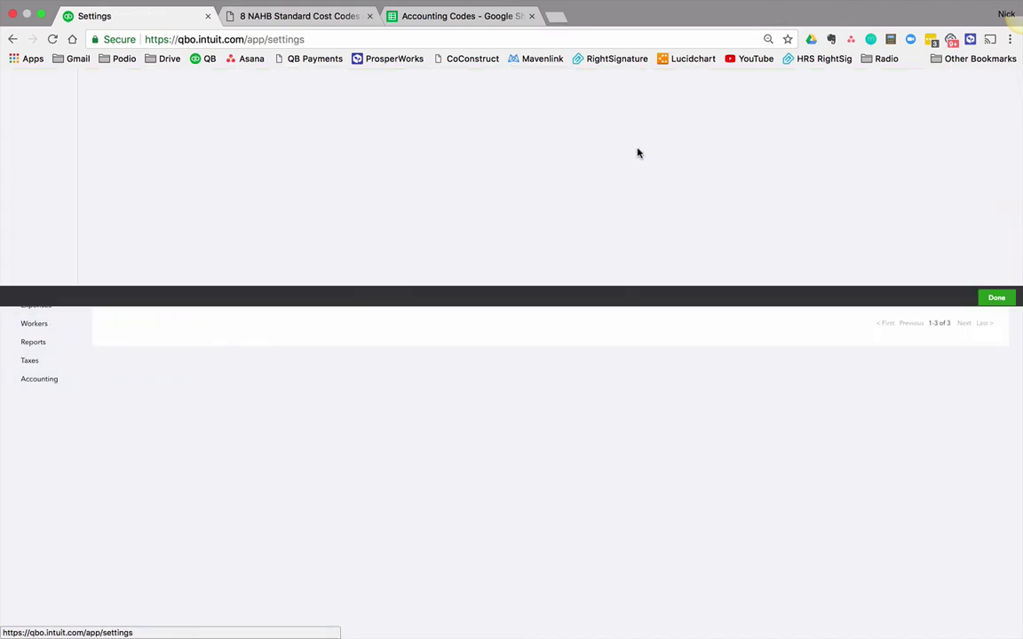
{"action": "left_click", "coordinate": [53, 160]}
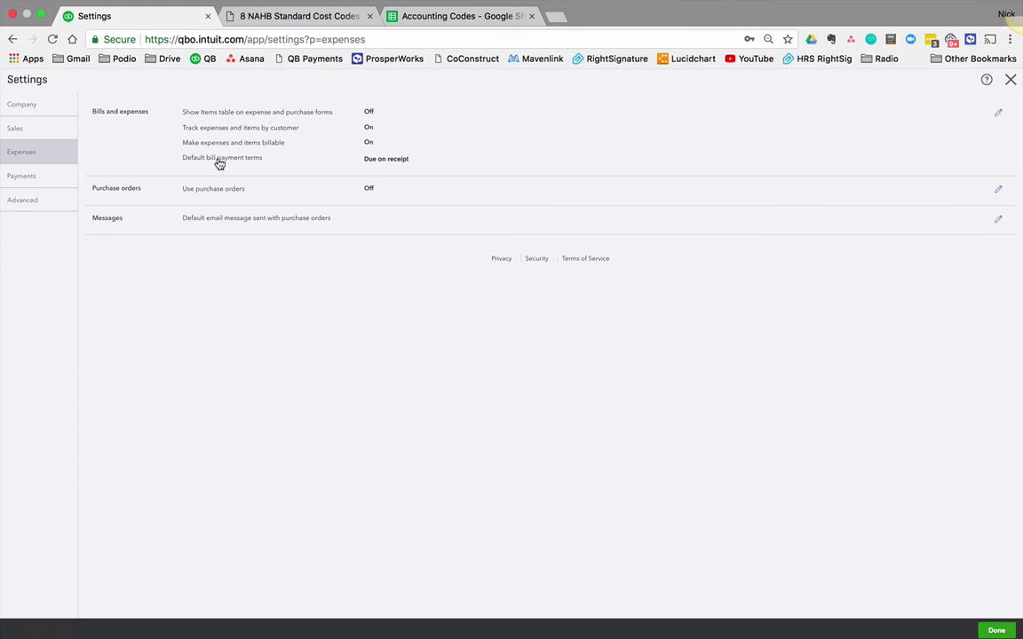
{"action": "left_click", "coordinate": [334, 108]}
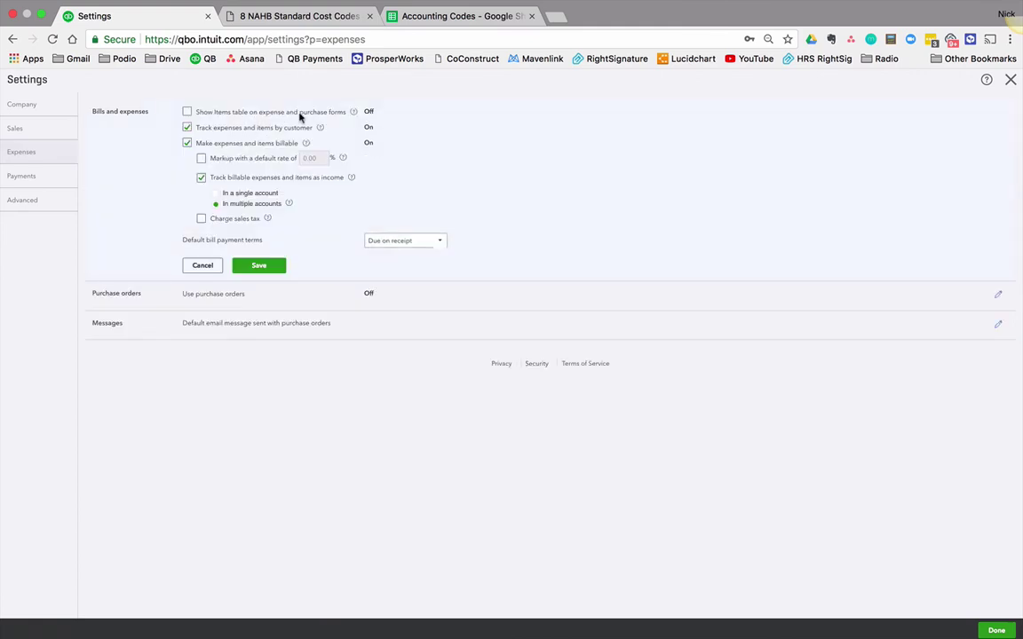
{"action": "left_click", "coordinate": [260, 264]}
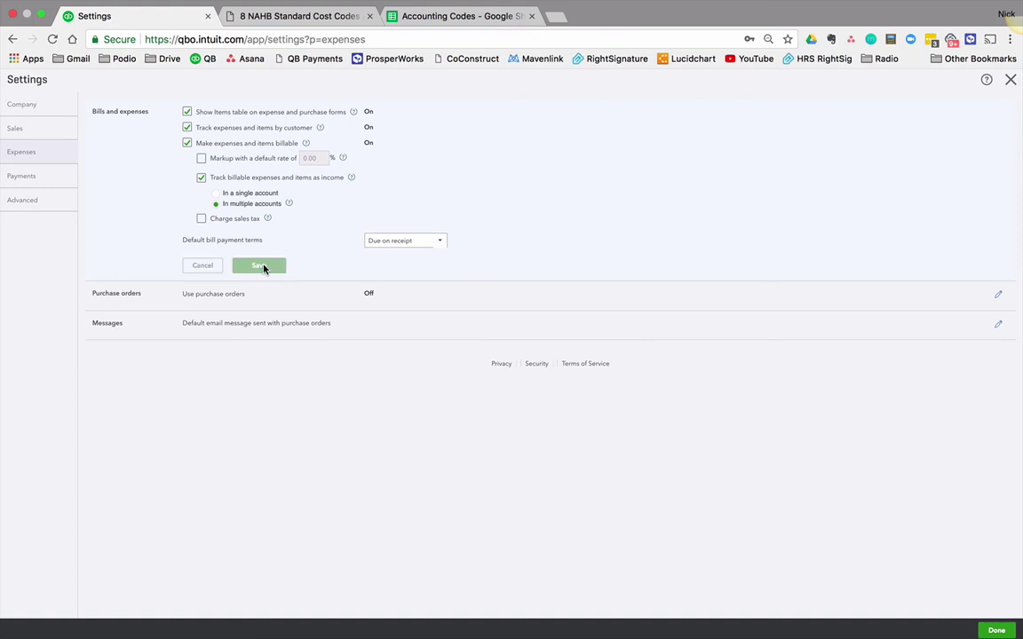
{"action": "left_click", "coordinate": [986, 632]}
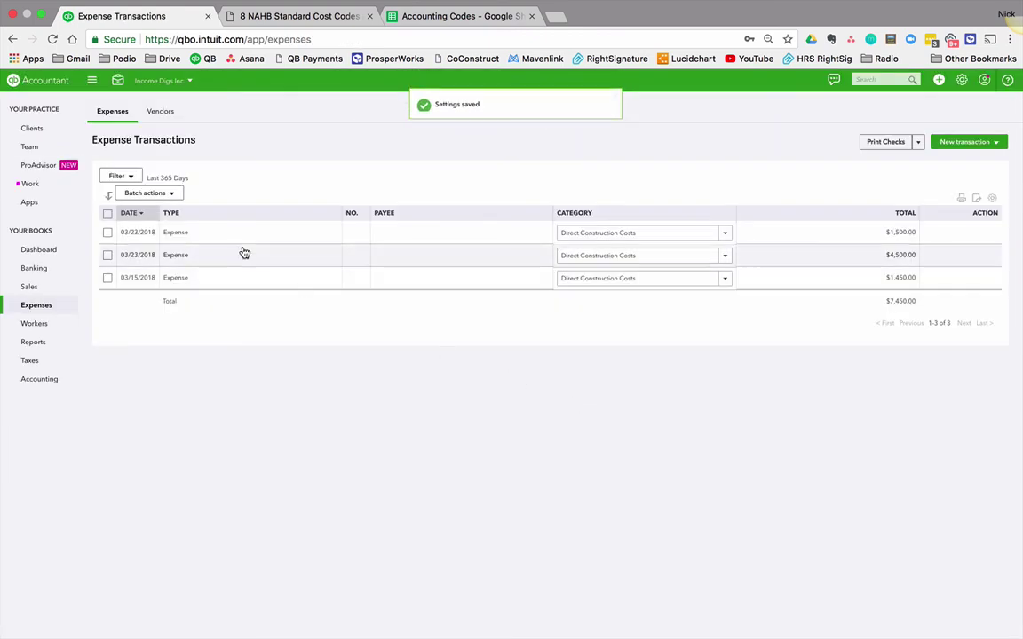
Run Profit and Loss for This Year, drill into the 7,450.00 Direct Construction Costs total, and save it as custom
{"action": "left_click", "coordinate": [43, 349]}
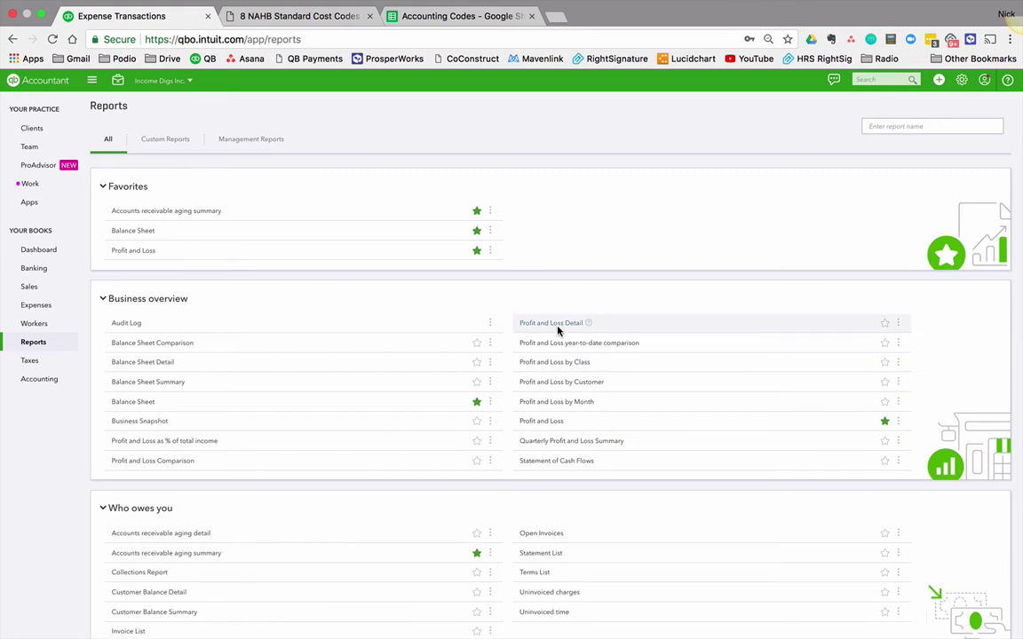
{"action": "left_click", "coordinate": [543, 421]}
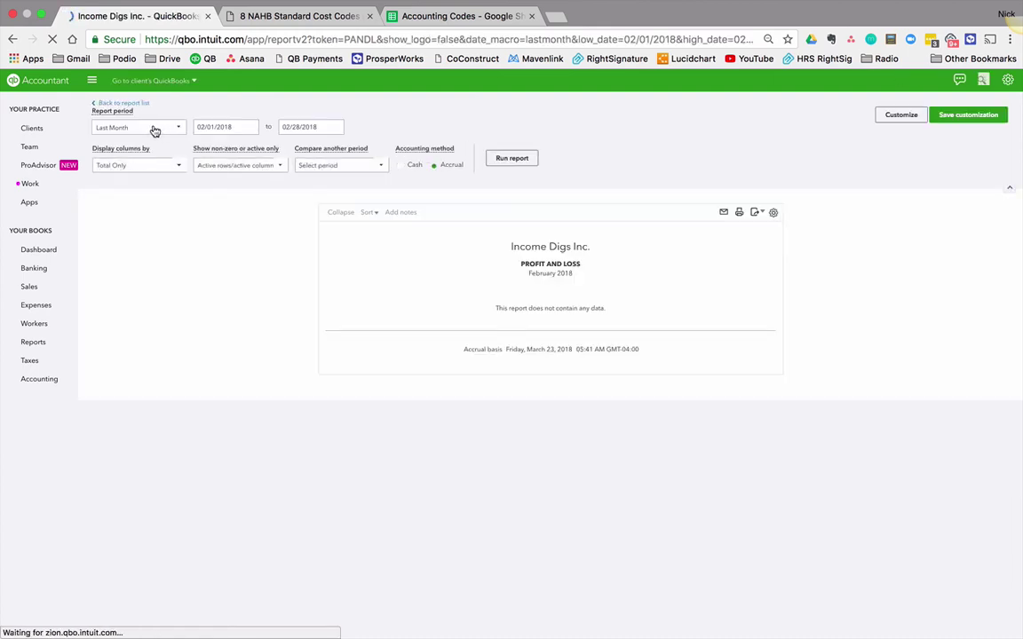
{"action": "left_click", "coordinate": [151, 129]}
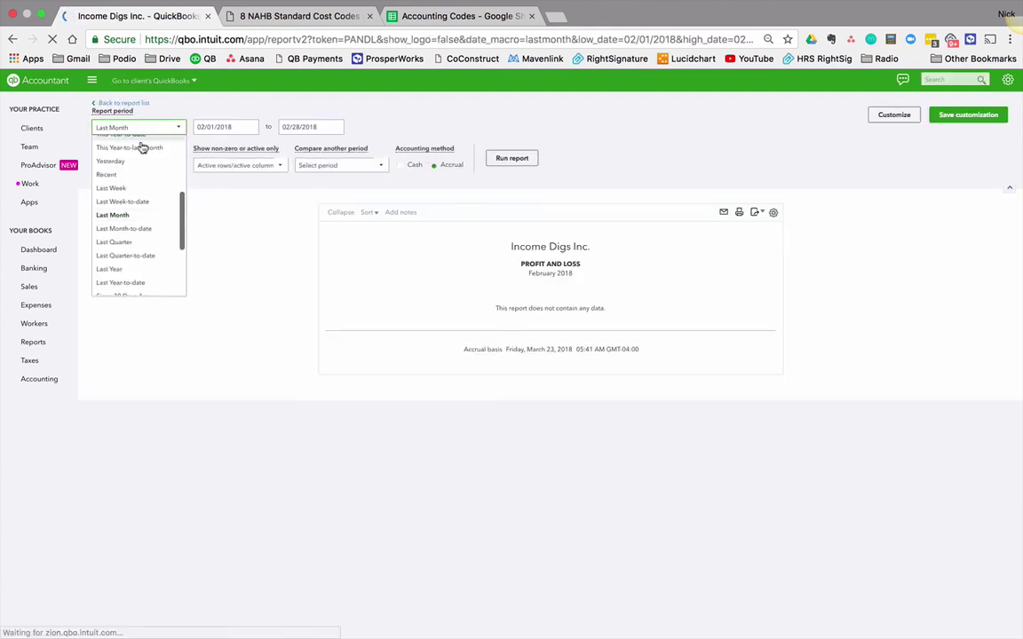
{"action": "scroll", "coordinate": [140, 166], "scroll_direction": "up", "scroll_amount": 3}
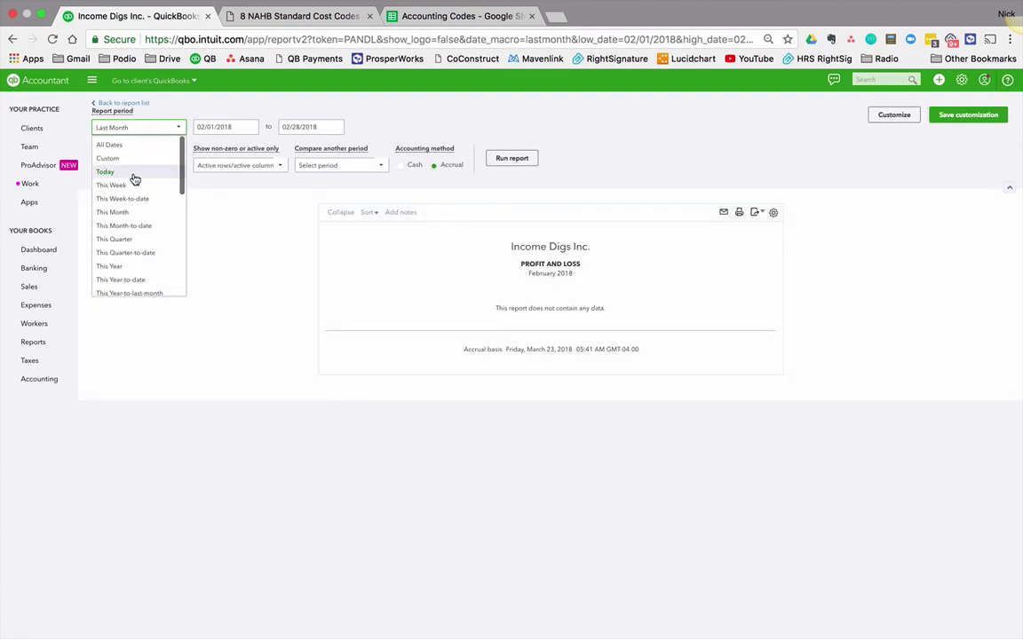
{"action": "left_click", "coordinate": [135, 261]}
{"action": "left_click", "coordinate": [512, 159]}
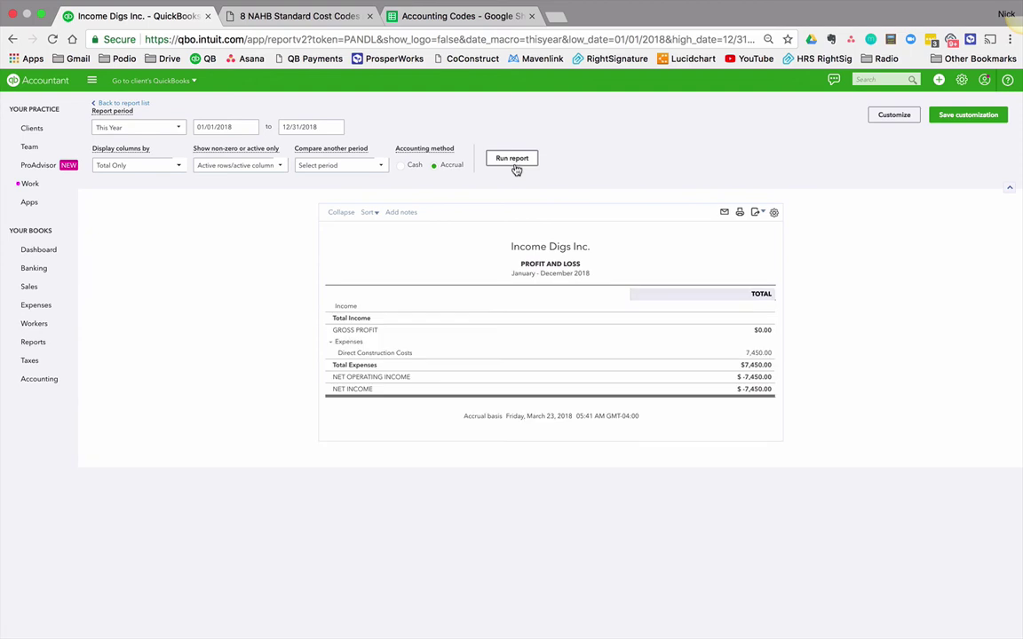
{"action": "left_click", "coordinate": [764, 353]}
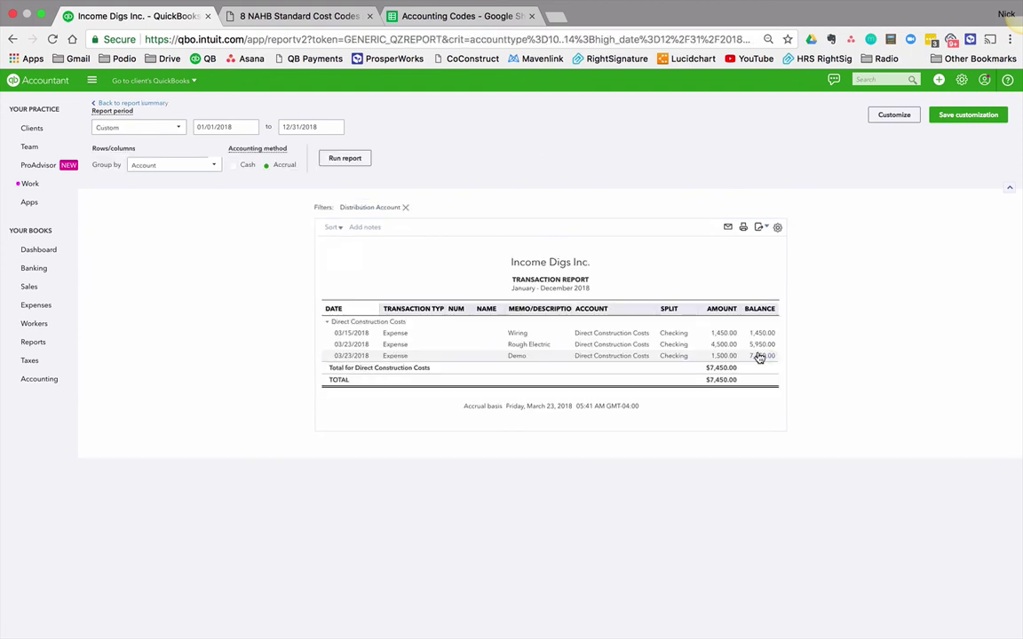
{"action": "left_click", "coordinate": [958, 116]}
{"action": "key", "text": "Tab"}
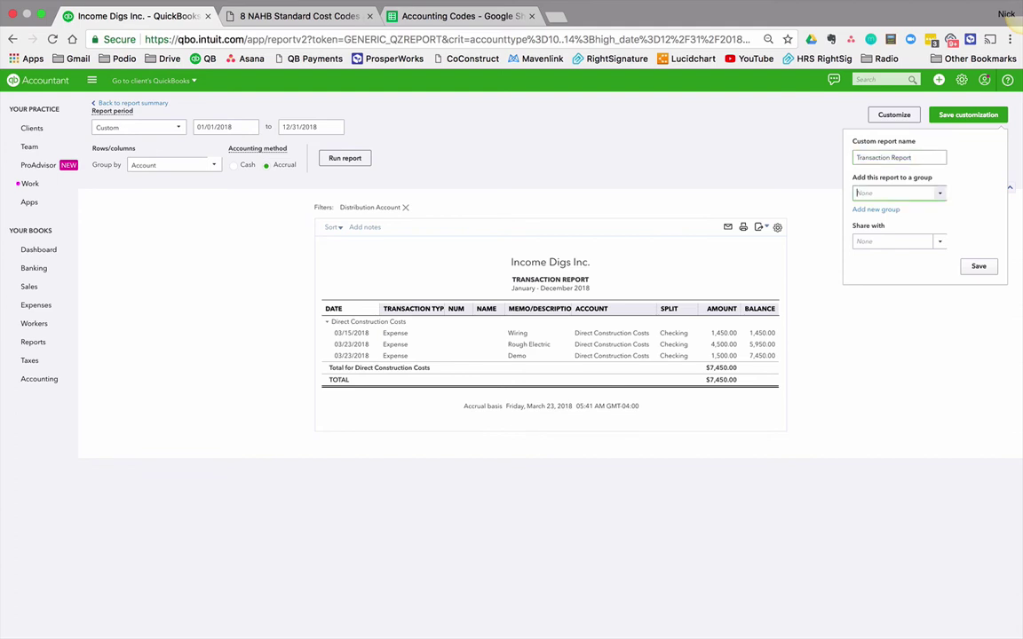
{"action": "left_click", "coordinate": [978, 266]}
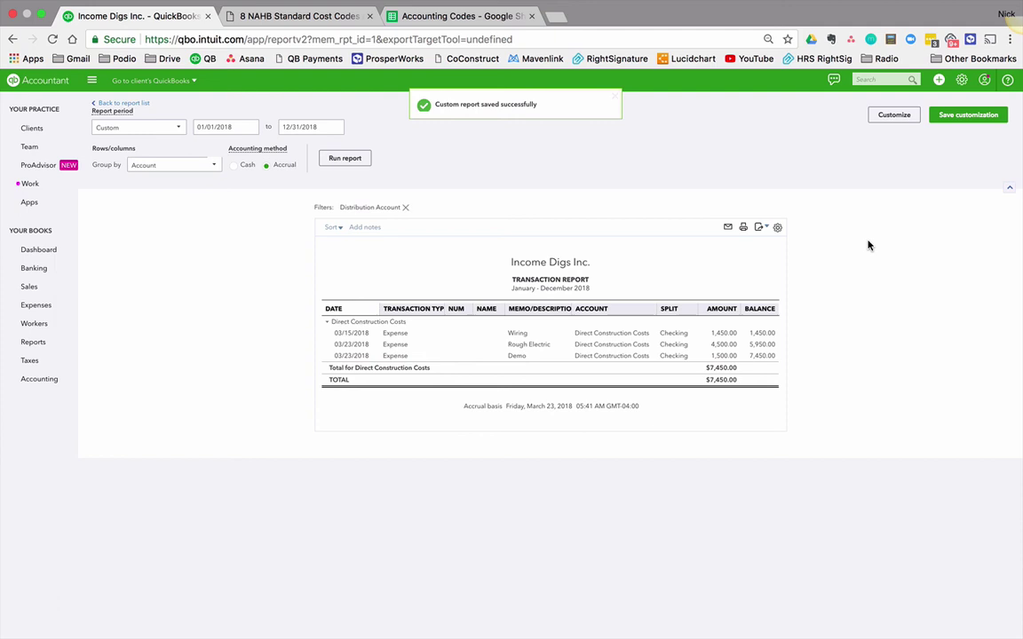
Regroup the transaction report by Product/Service, rerun it, and save the customization
{"action": "left_click", "coordinate": [163, 169]}
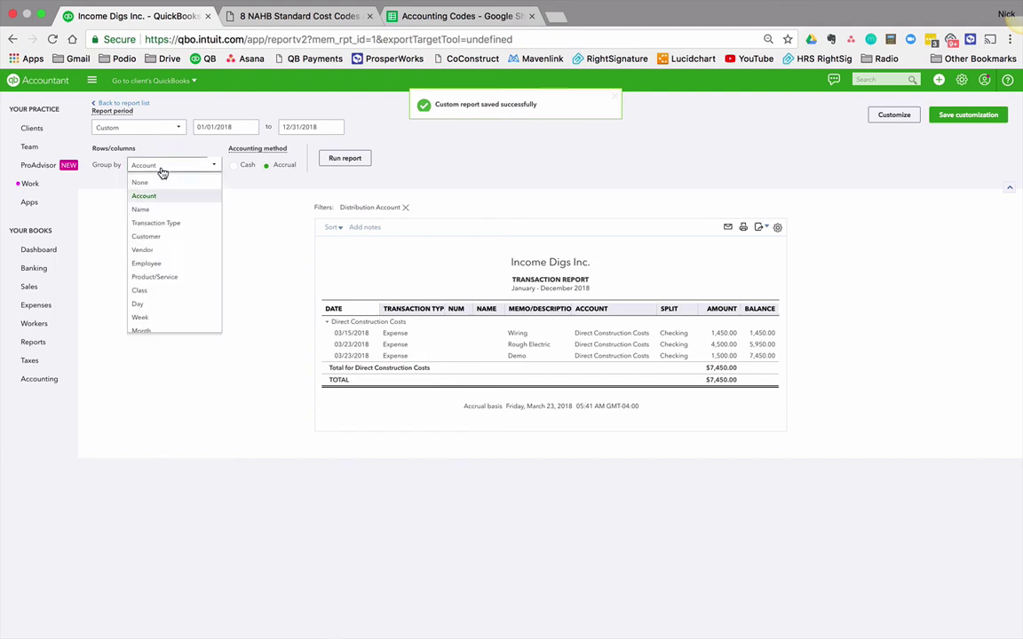
{"action": "left_click", "coordinate": [165, 277]}
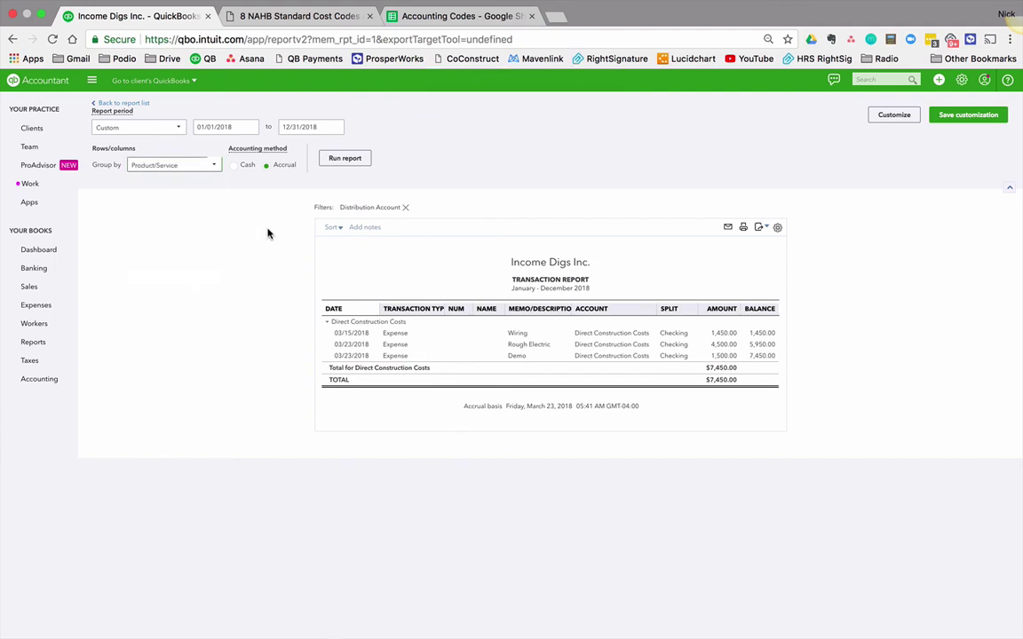
{"action": "left_click", "coordinate": [346, 162]}
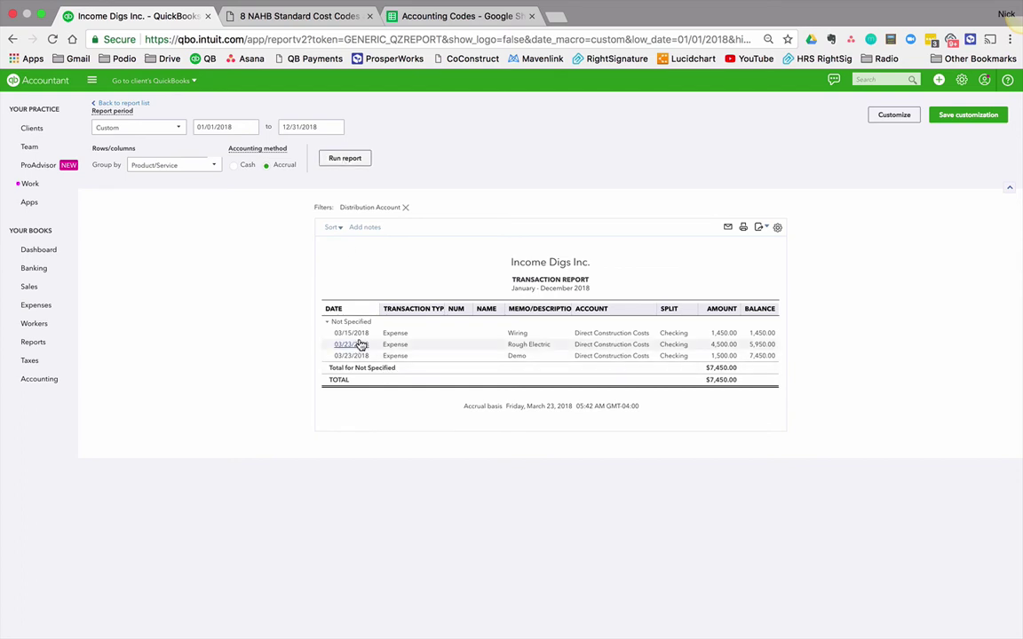
{"action": "left_click", "coordinate": [956, 118]}
{"action": "left_click", "coordinate": [975, 264]}
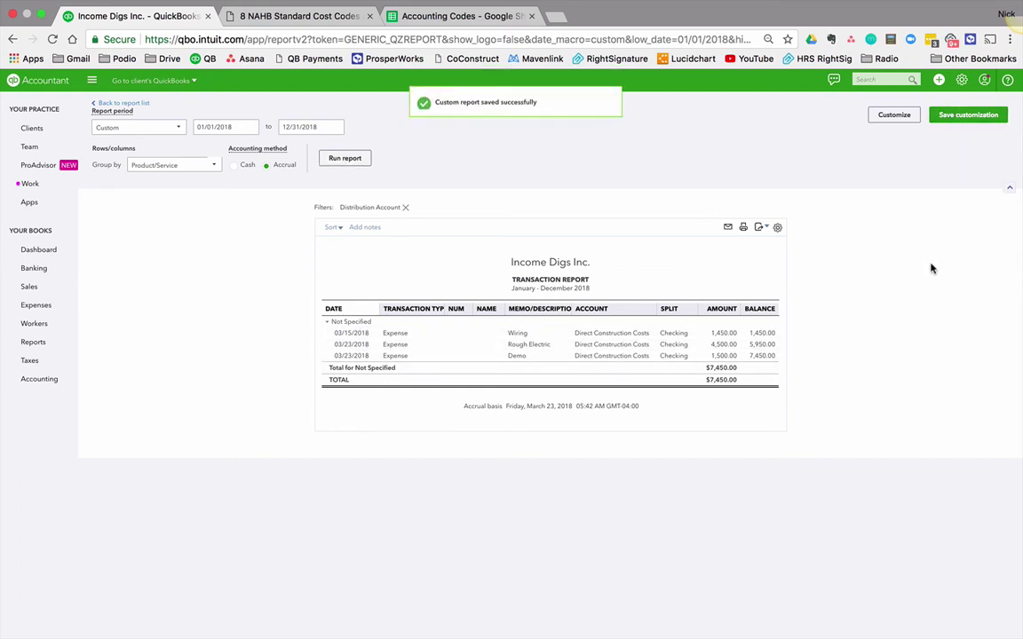
Open the Wiring expense and add a Rough Electric item line described 'Wiring' at rate 1,450
{"action": "left_click", "coordinate": [606, 335]}
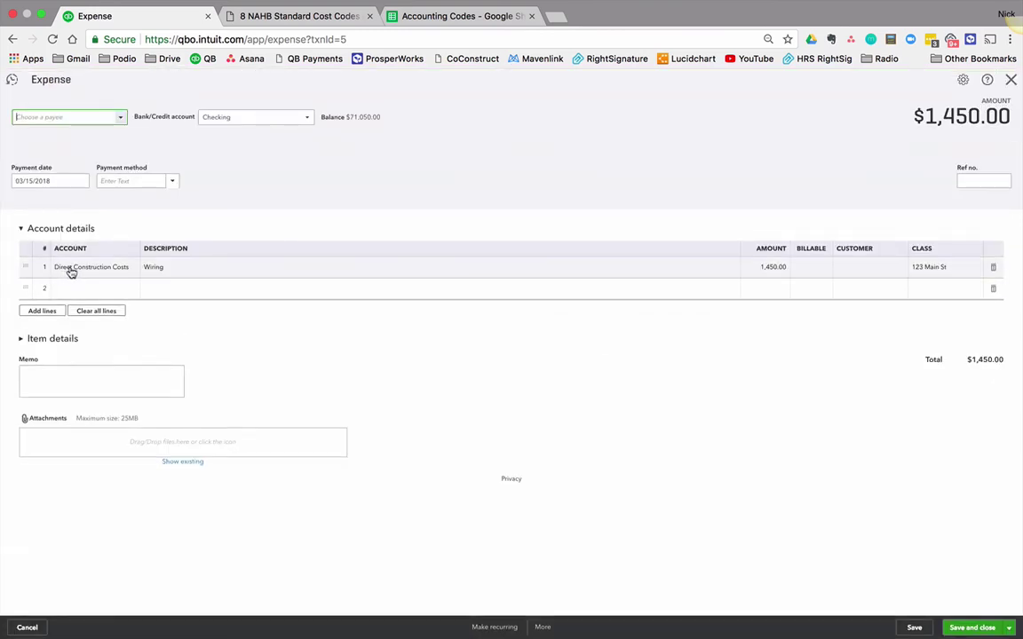
{"action": "left_click", "coordinate": [21, 341]}
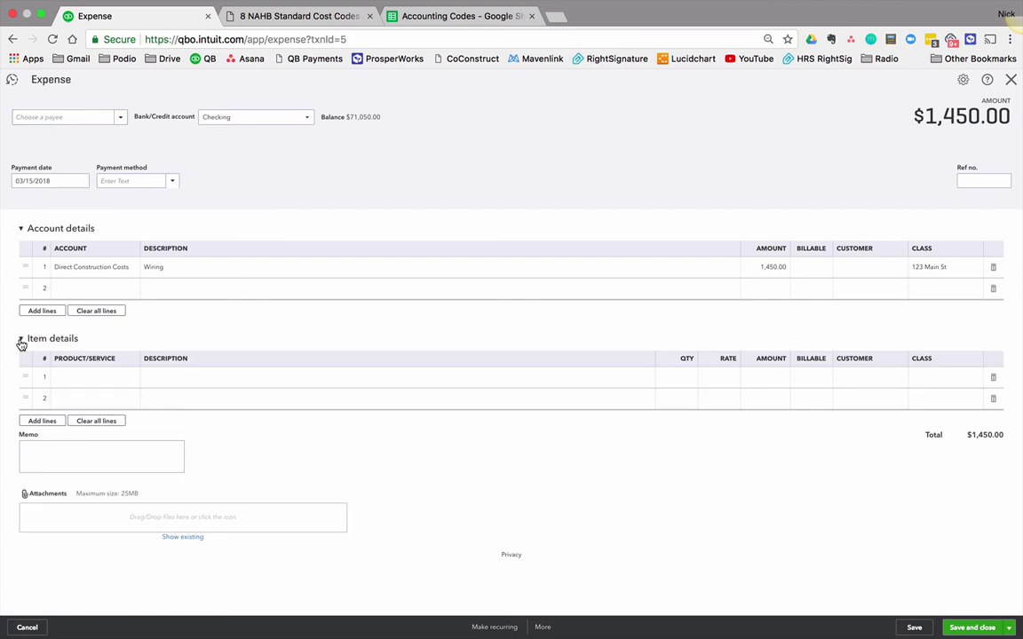
{"action": "left_click", "coordinate": [80, 380]}
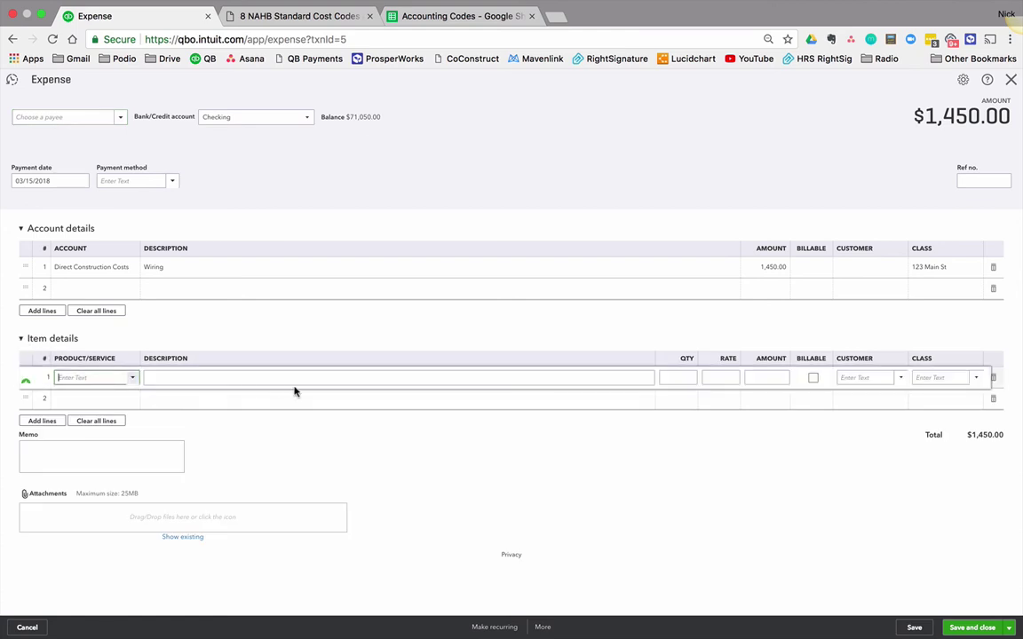
{"action": "type", "text": "roug"}
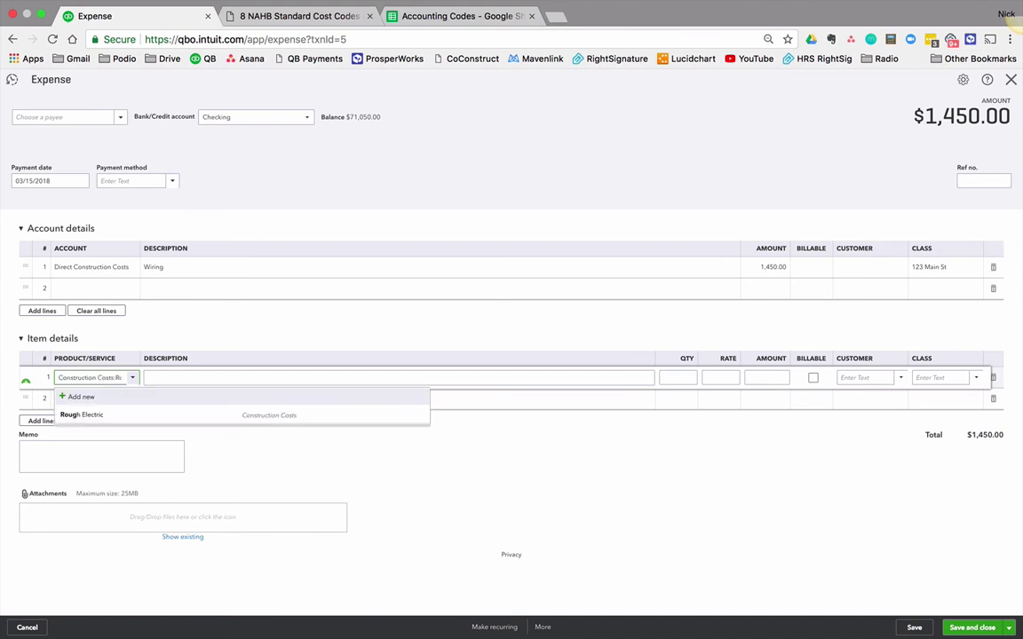
{"action": "left_click", "coordinate": [212, 417]}
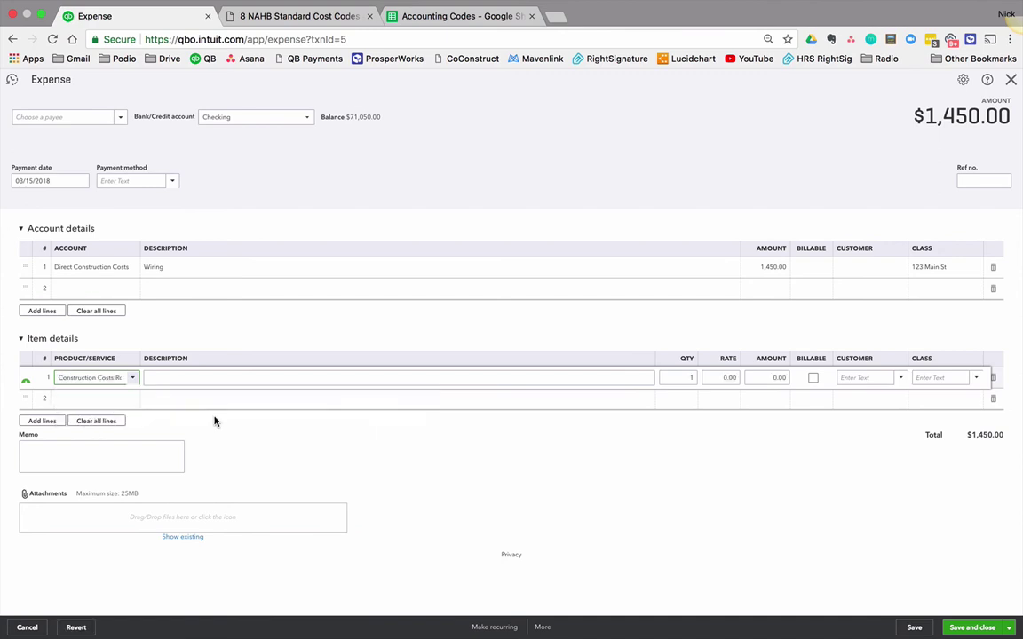
{"action": "left_click", "coordinate": [220, 379]}
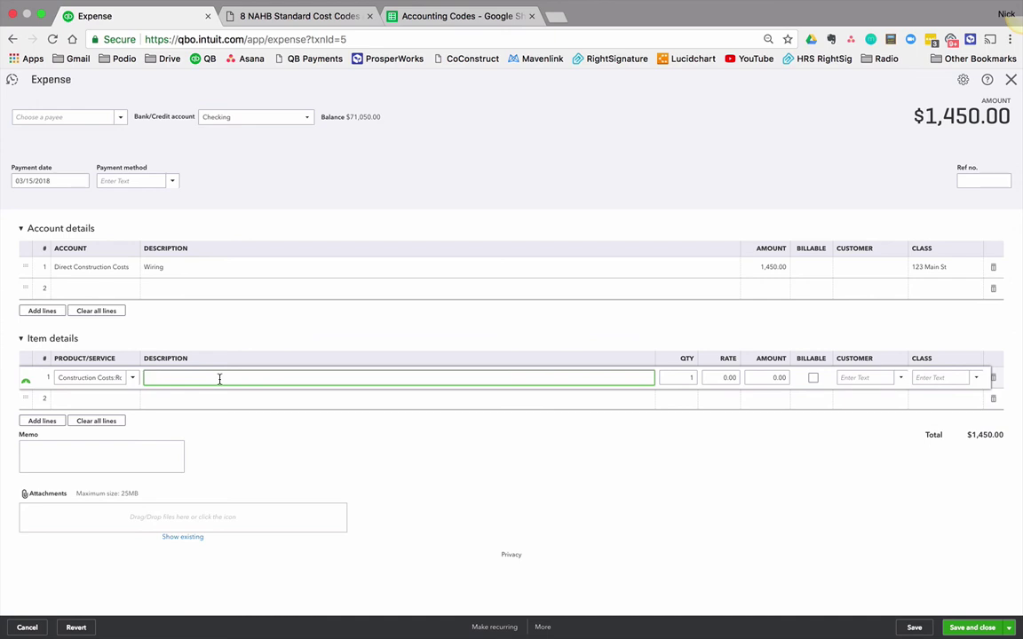
{"action": "type", "text": "Wiring"}
{"action": "key", "text": "Tab"}
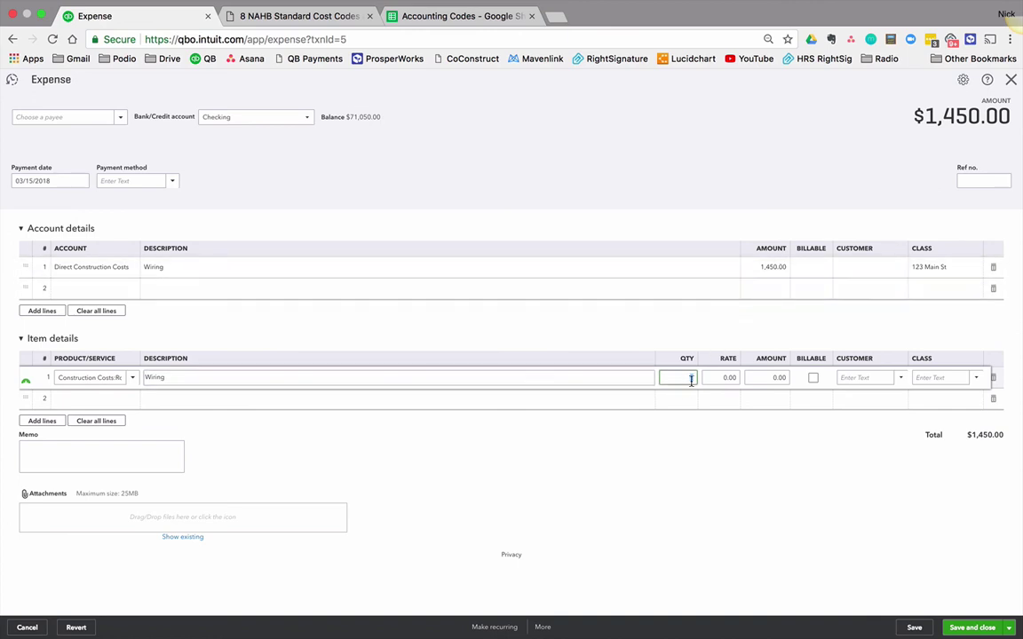
{"action": "left_click", "coordinate": [728, 377]}
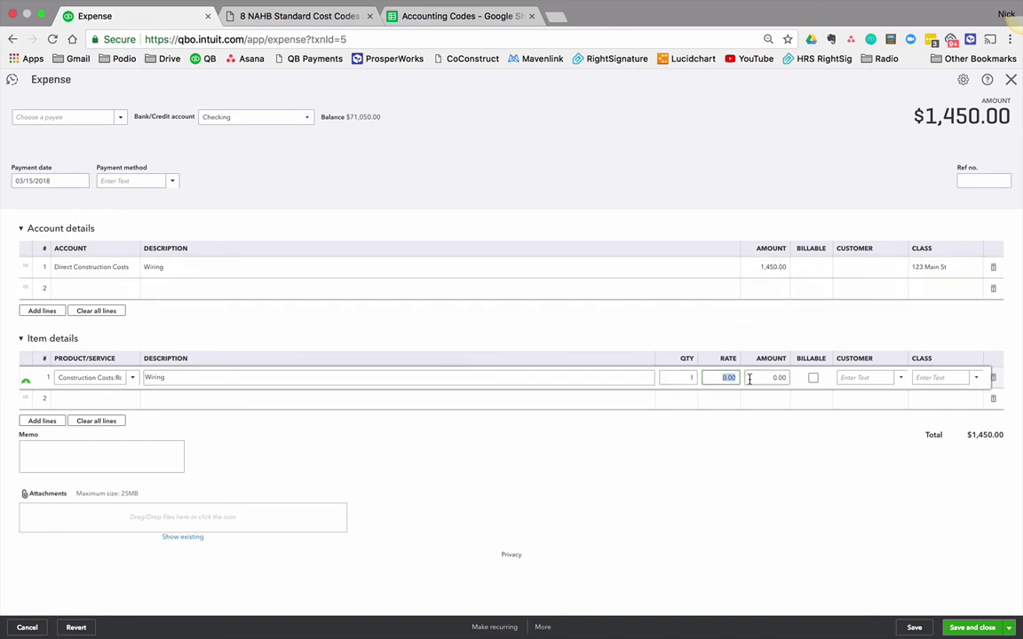
{"action": "type", "text": "1450"}
{"action": "key", "text": "Tab"}
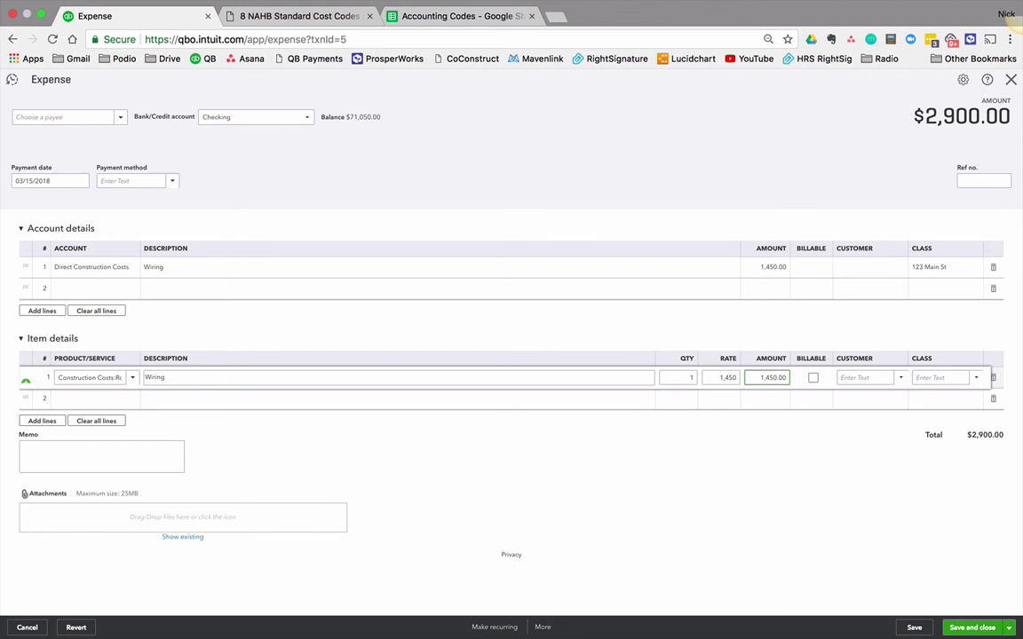
Give the item line class 123 Main St, delete the account line, and save the expense
{"action": "left_click", "coordinate": [939, 379]}
{"action": "type", "text": "123 Main St"}
{"action": "key", "text": "Tab"}
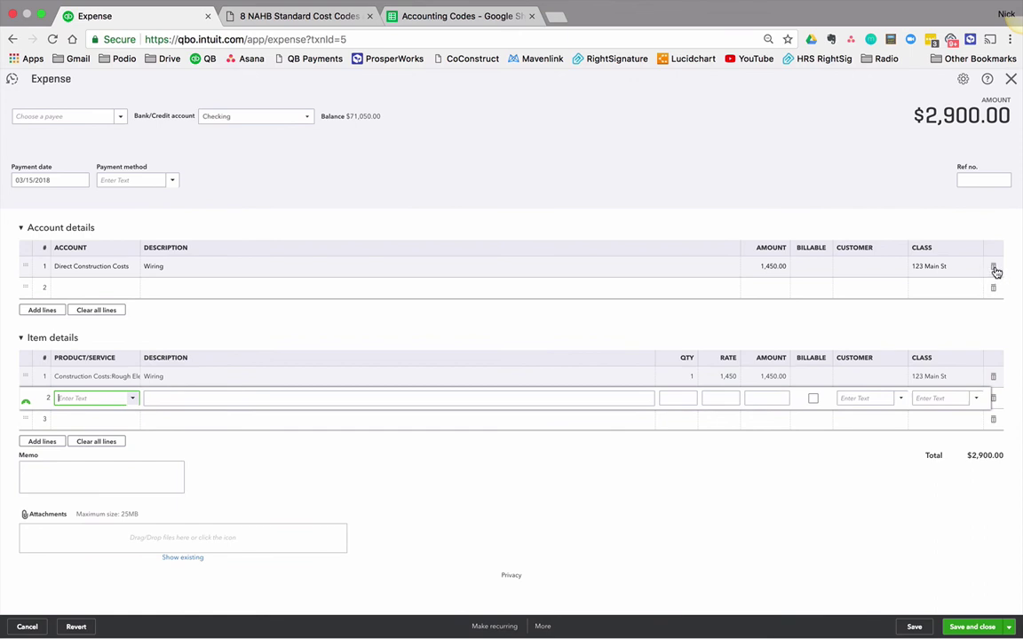
{"action": "left_click", "coordinate": [995, 269]}
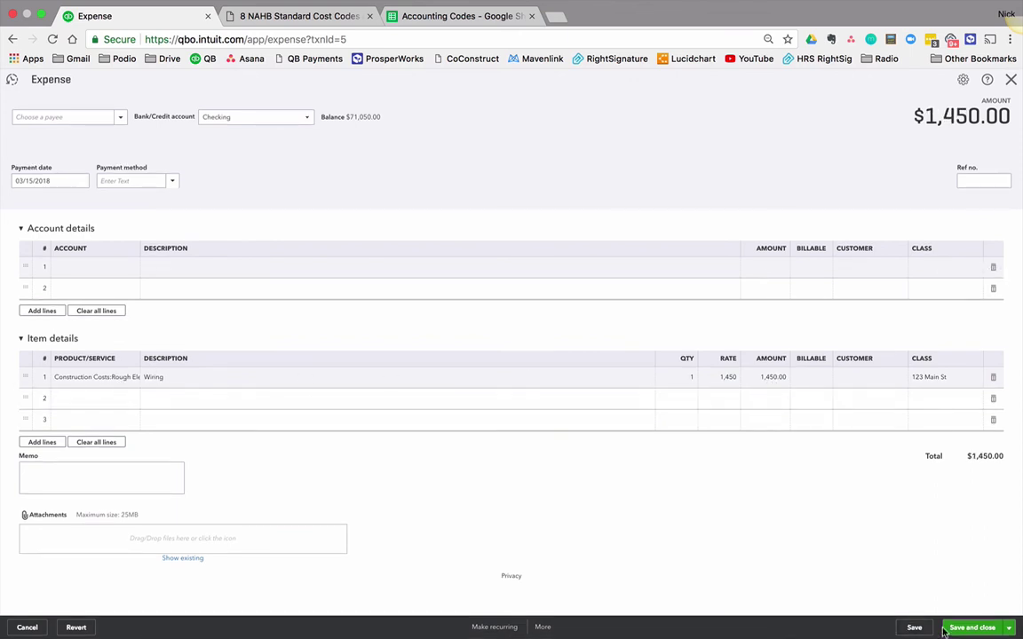
{"action": "left_click", "coordinate": [972, 628]}
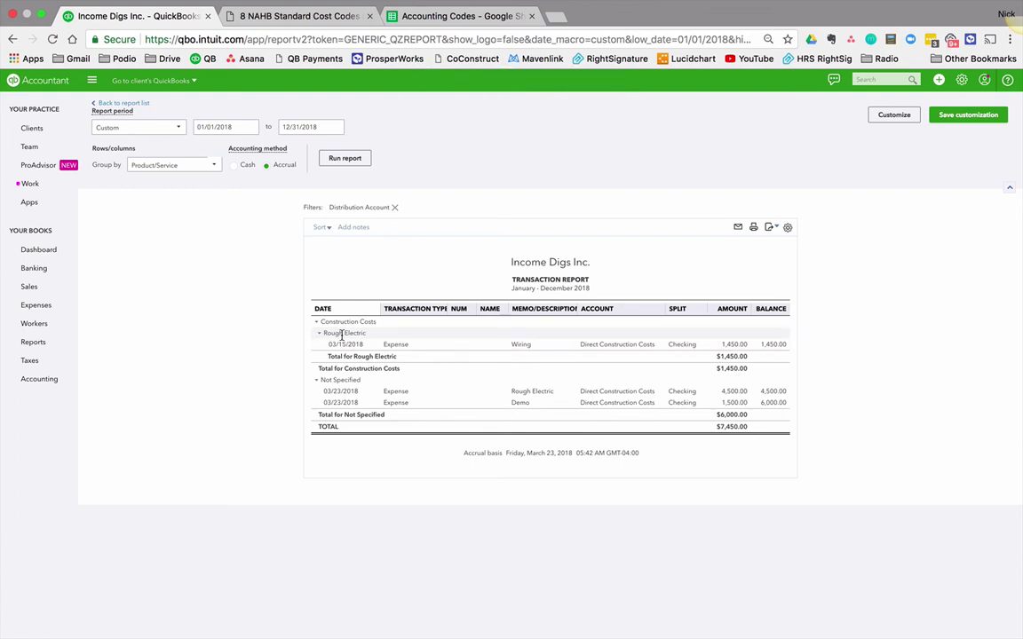
Open the 03/23 expense and set item line 1's product to Rough Electric
{"action": "left_click", "coordinate": [619, 393]}
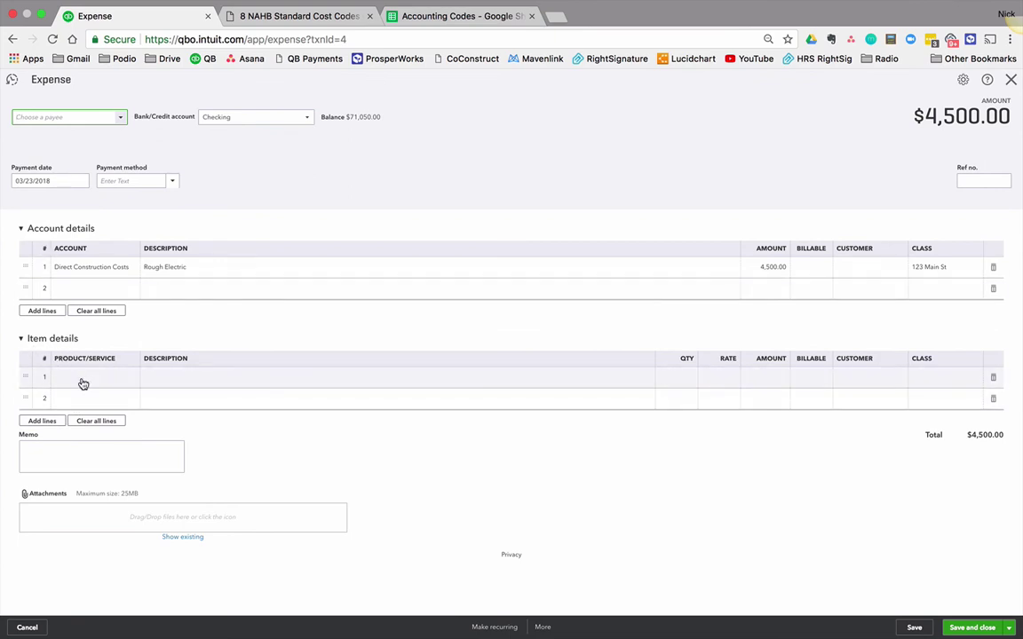
{"action": "left_click", "coordinate": [83, 384]}
{"action": "type", "text": "ro"}
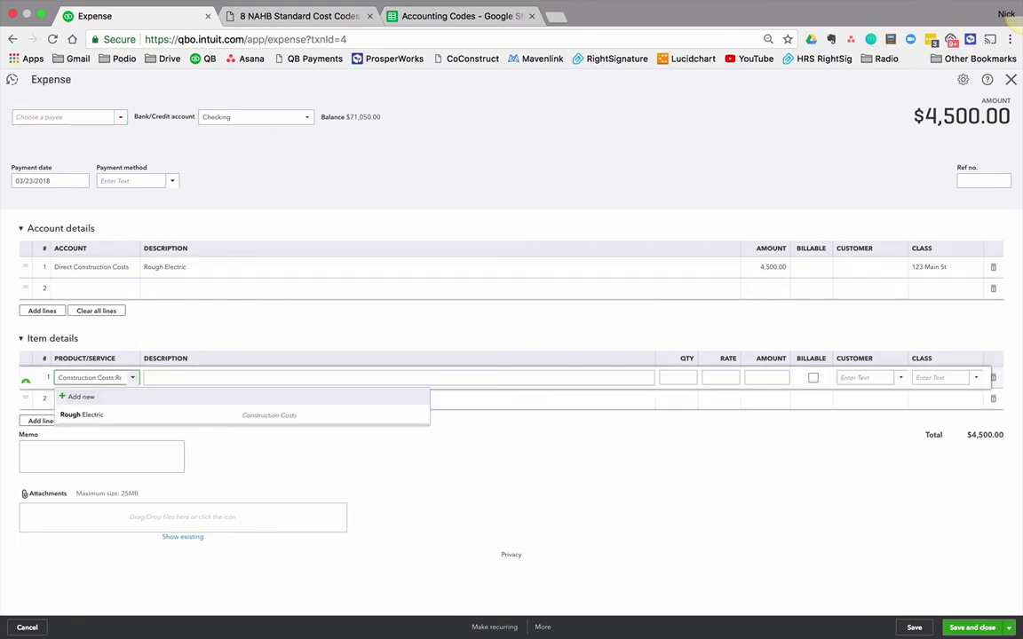
{"action": "left_click", "coordinate": [78, 414]}
Fill line 1 as 'Labor', quantity 16 at rate 100, class 123 Main St
{"action": "left_click", "coordinate": [201, 377]}
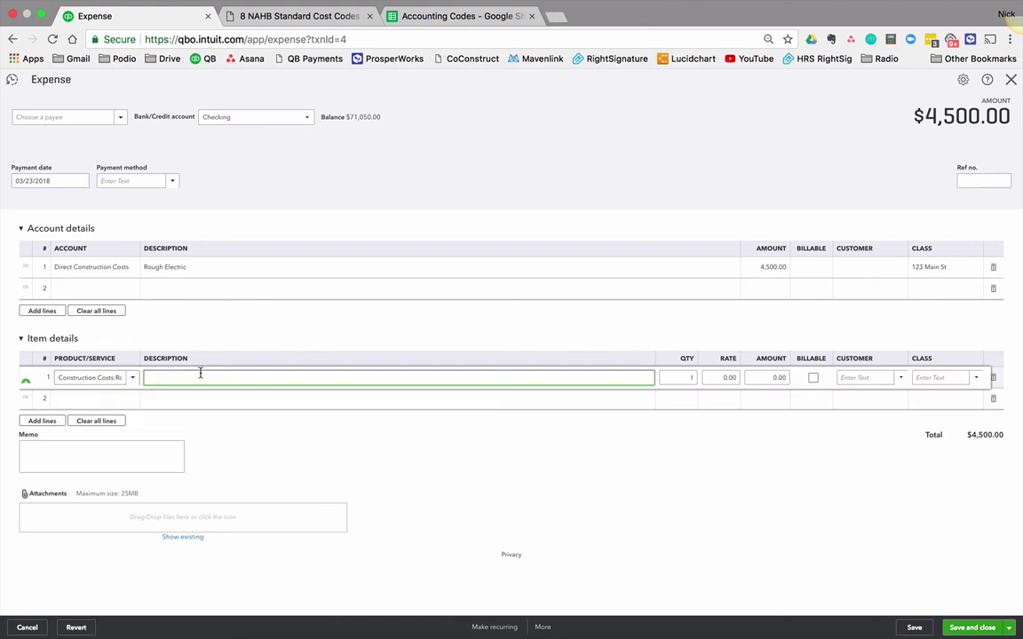
{"action": "type", "text": "Labor"}
{"action": "key", "text": "Tab"}
{"action": "key", "text": "Tab"}
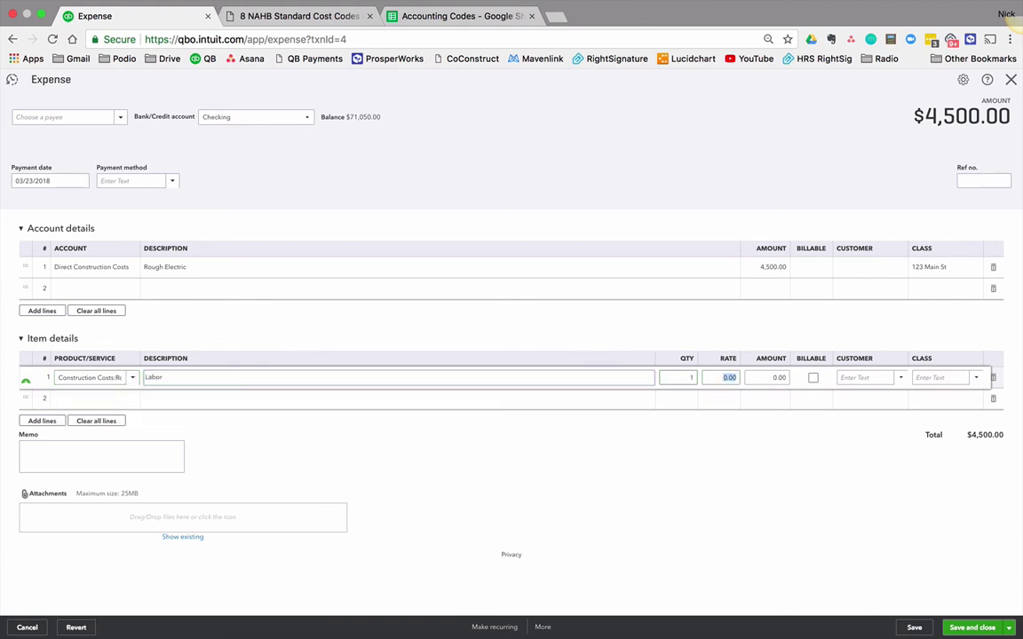
{"action": "key", "text": "shift+Tab"}
{"action": "type", "text": "8"}
{"action": "key", "text": "Tab"}
{"action": "type", "text": "100"}
{"action": "key", "text": "shift+Tab"}
{"action": "type", "text": "16"}
{"action": "key", "text": "Tab"}
{"action": "key", "text": "Tab"}
{"action": "key", "text": "Tab"}
{"action": "key", "text": "Tab"}
{"action": "key", "text": "Tab"}
{"action": "type", "text": "123"}
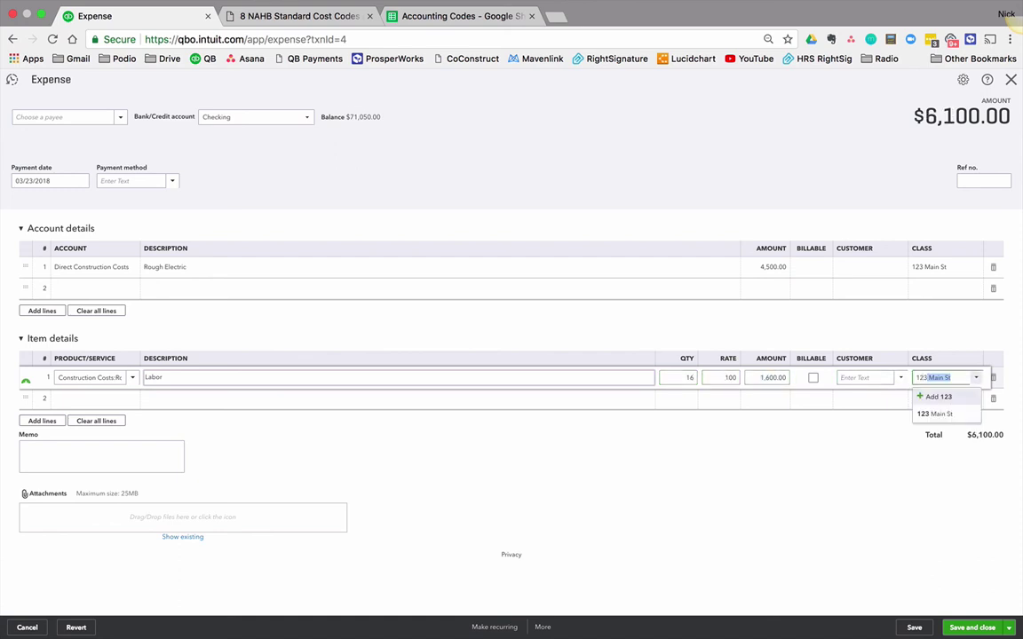
{"action": "key", "text": "Tab"}
{"action": "type", "text": "Rough"}
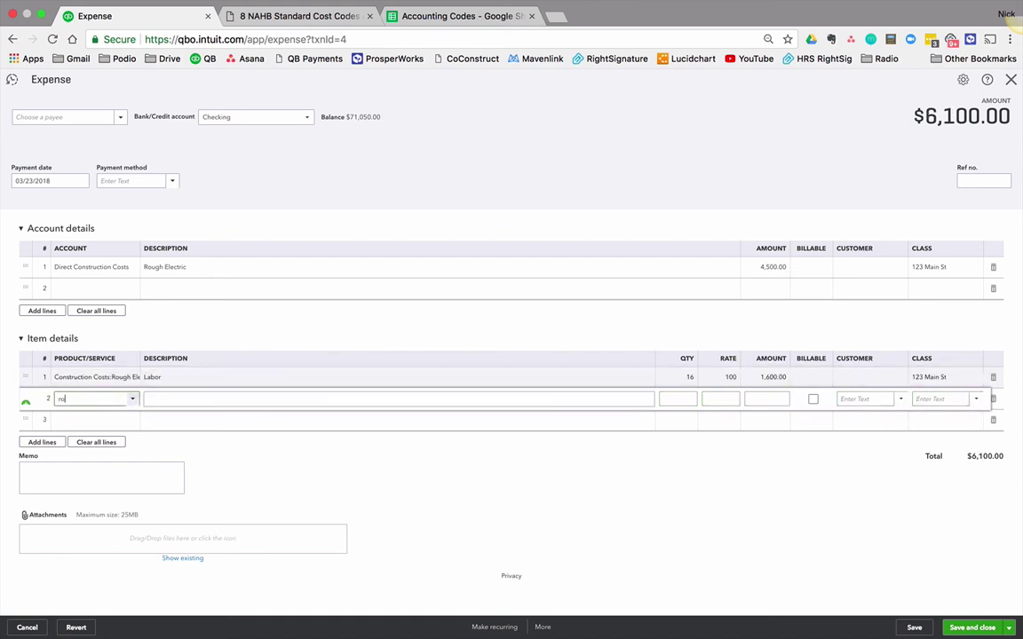
{"action": "key", "text": "Tab"}
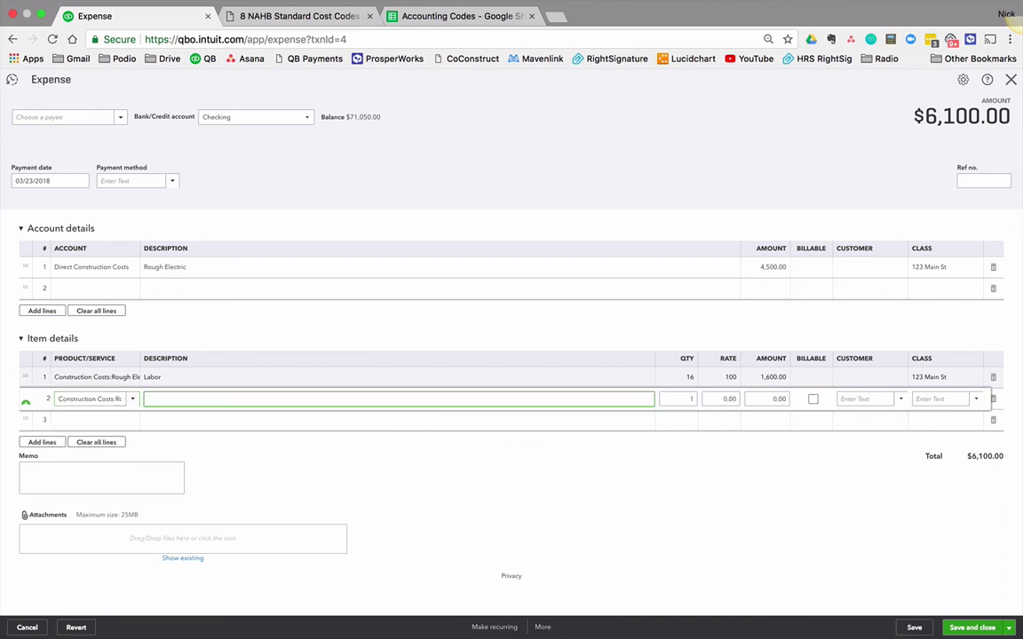
{"action": "type", "text": "Materials"}
{"action": "key", "text": "Tab"}
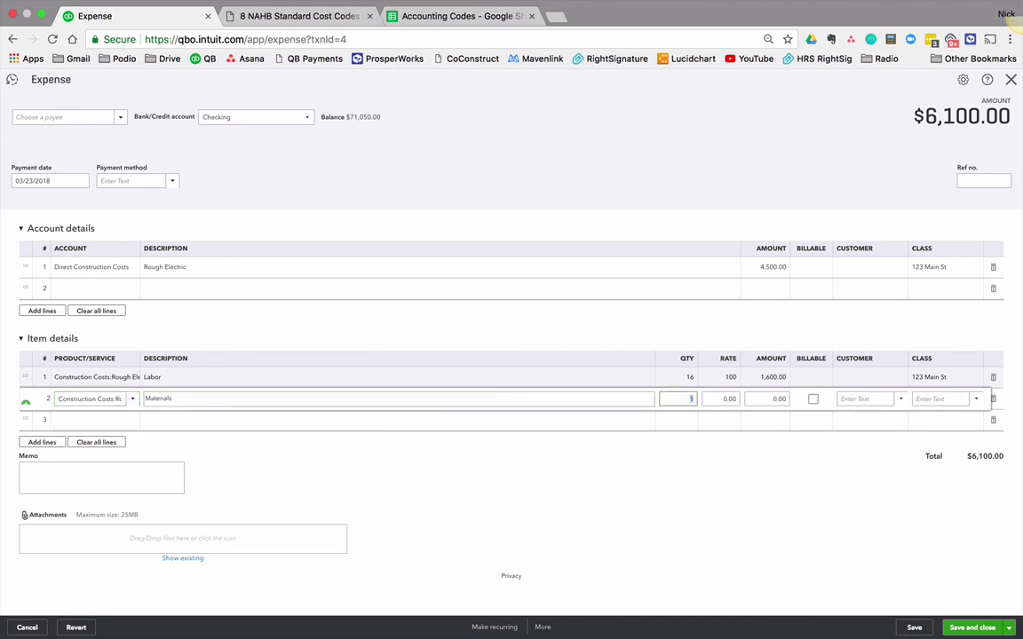
{"action": "key", "text": "Tab"}
{"action": "type", "text": "4500-1600"}
{"action": "key", "text": "Tab"}
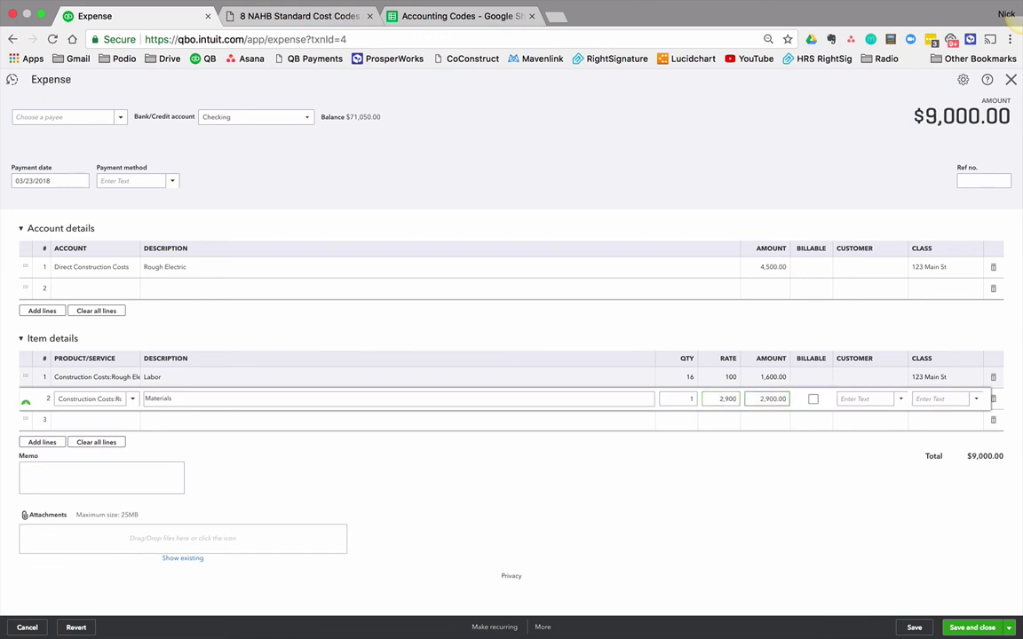
{"action": "key", "text": "Tab"}
{"action": "key", "text": "Tab"}
{"action": "key", "text": "Tab"}
{"action": "key", "text": "Tab"}
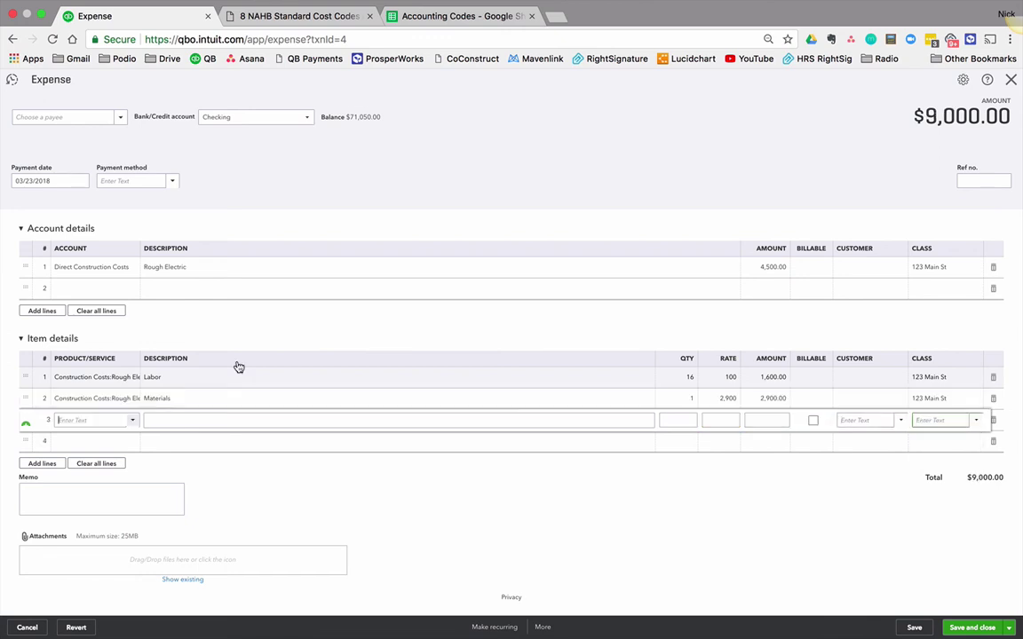
{"action": "left_click", "coordinate": [993, 267]}
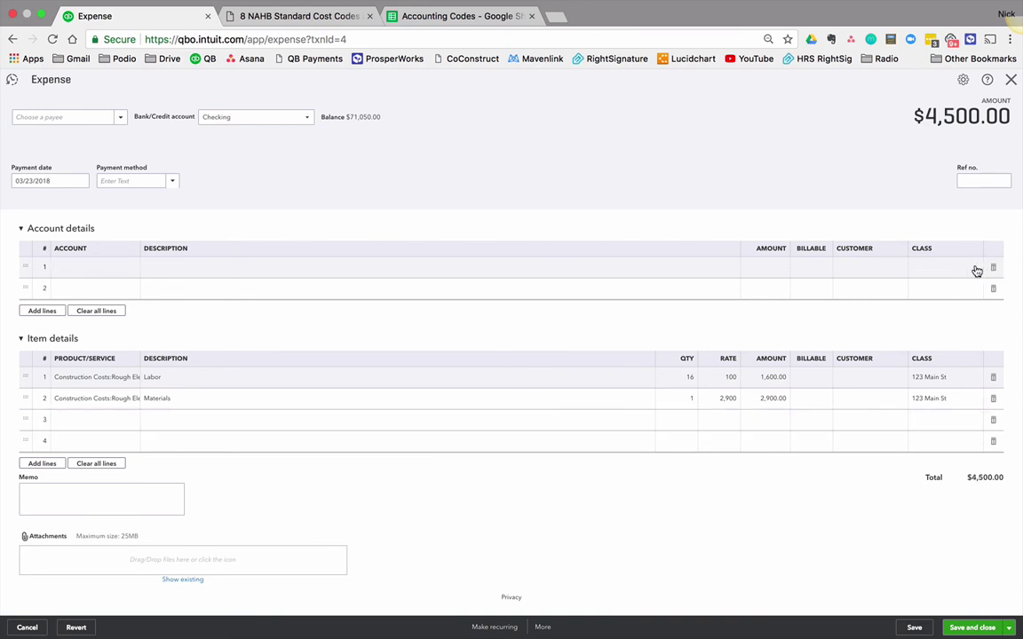
{"action": "left_click", "coordinate": [968, 628]}
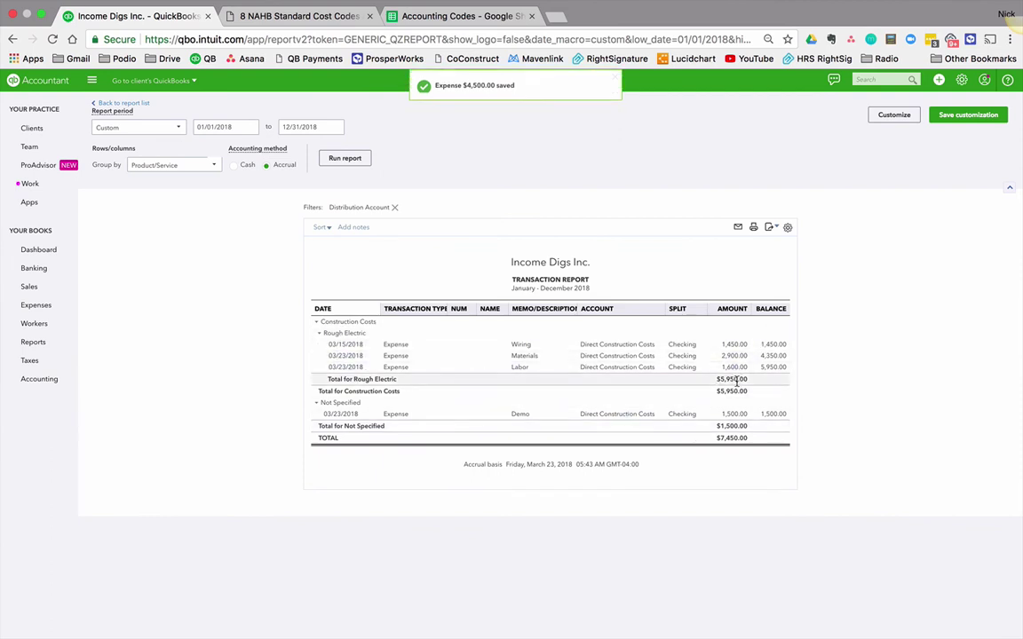
{"action": "left_click", "coordinate": [648, 414]}
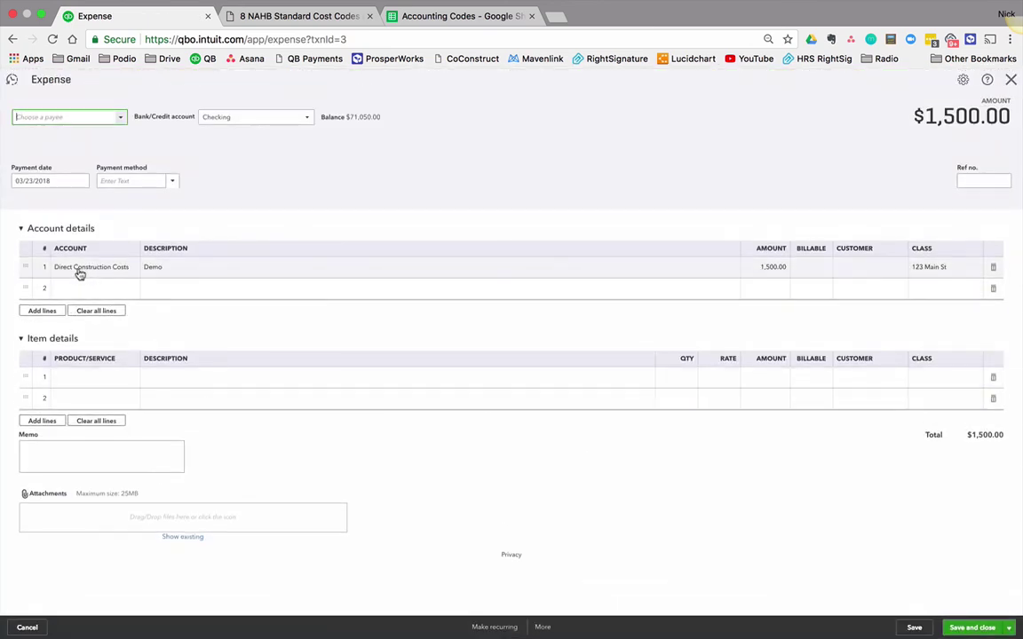
Recode the Demo expense as Demolition, 'Dumpster + Labor', rate 1,500, class 123 Main St, dropping the account line
{"action": "left_click", "coordinate": [96, 392]}
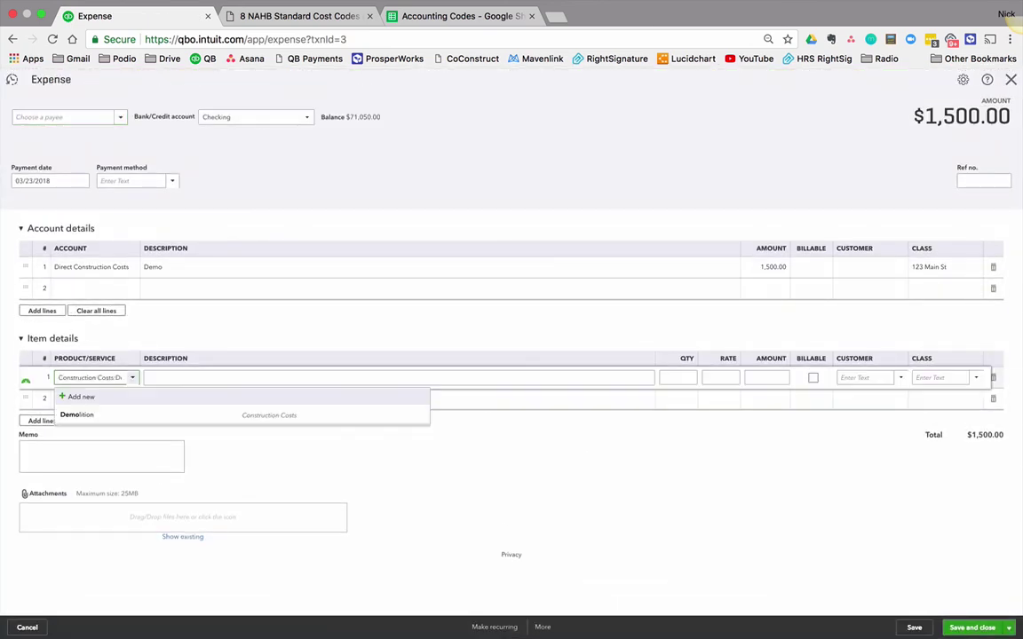
{"action": "left_click", "coordinate": [98, 413]}
{"action": "left_click", "coordinate": [282, 380]}
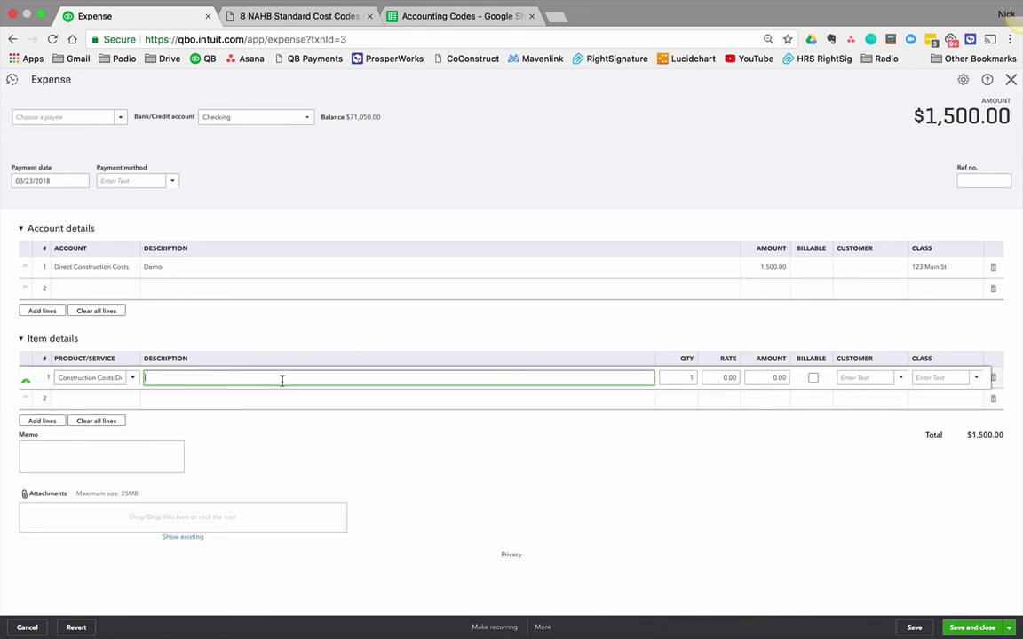
{"action": "type", "text": "Dumpster + Labor"}
{"action": "key", "text": "Tab"}
{"action": "key", "text": "Tab"}
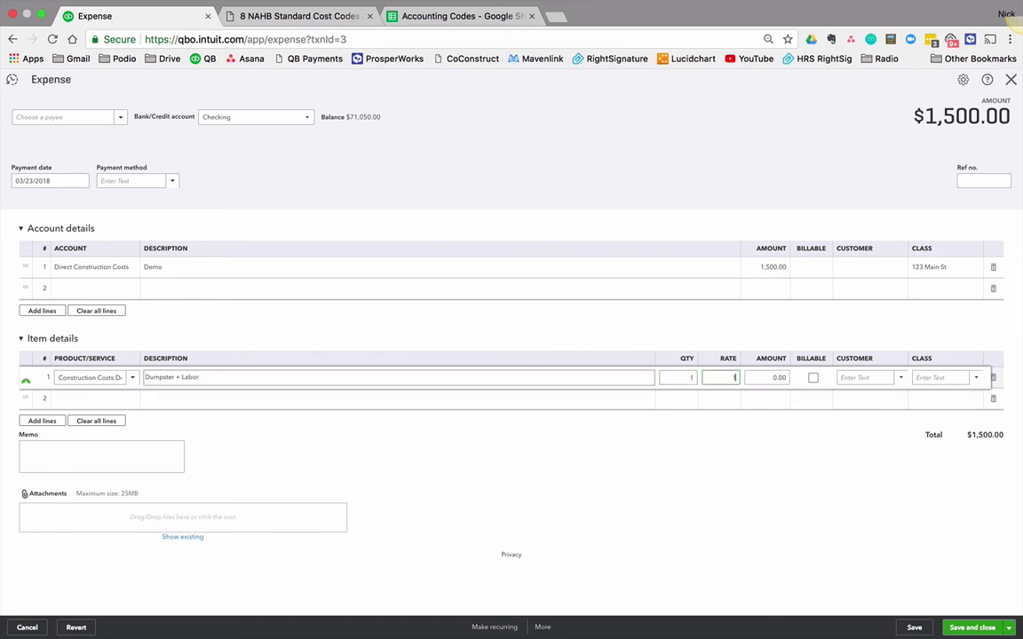
{"action": "type", "text": "1500"}
{"action": "key", "text": "Tab"}
{"action": "left_click", "coordinate": [958, 378]}
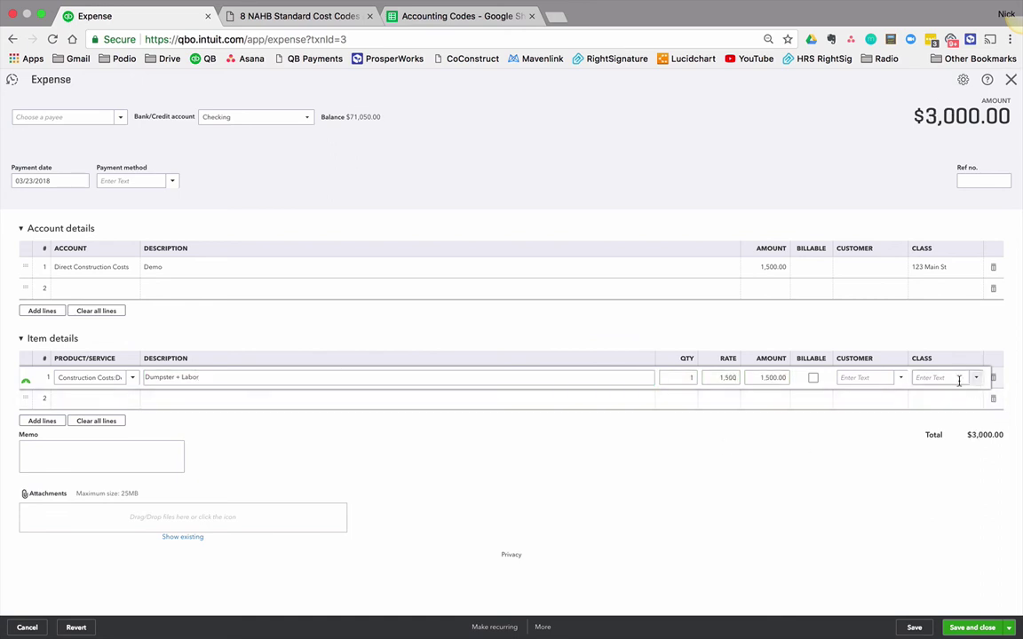
{"action": "type", "text": "123"}
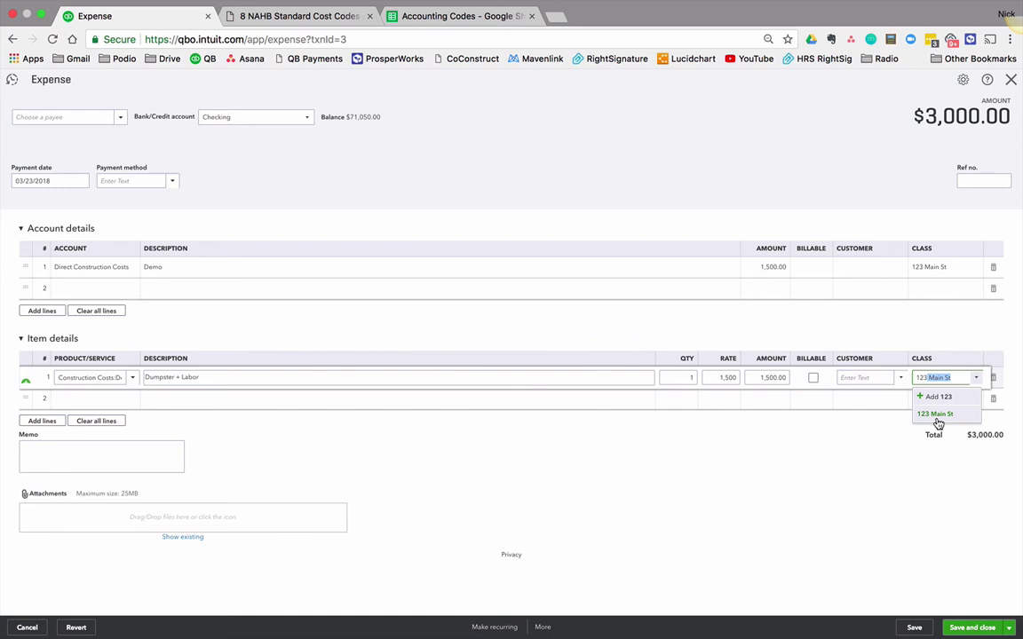
{"action": "left_click", "coordinate": [933, 414]}
{"action": "left_click", "coordinate": [993, 267]}
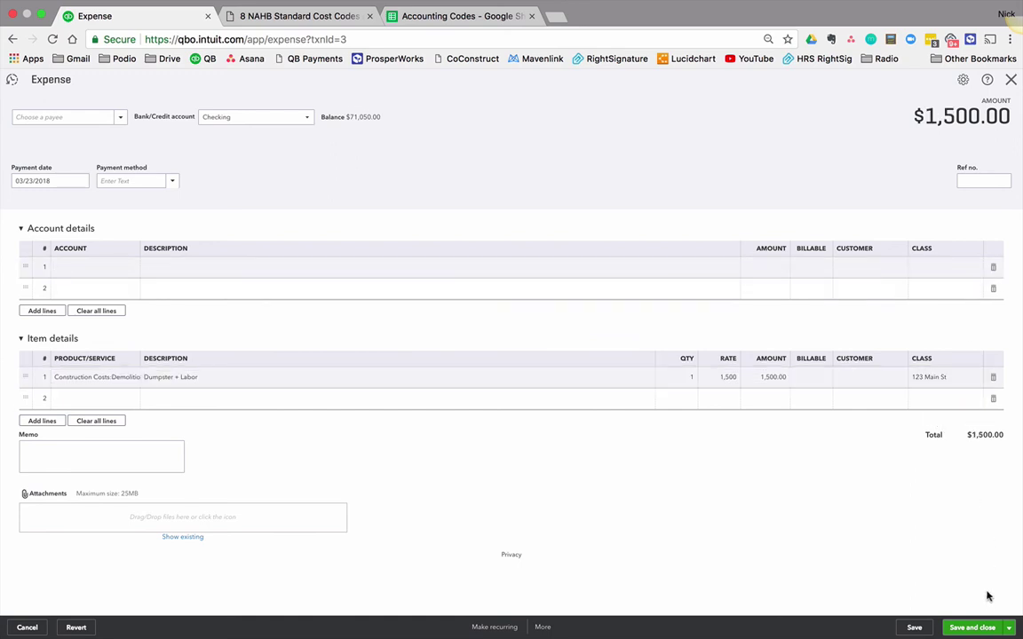
{"action": "left_click", "coordinate": [973, 628]}
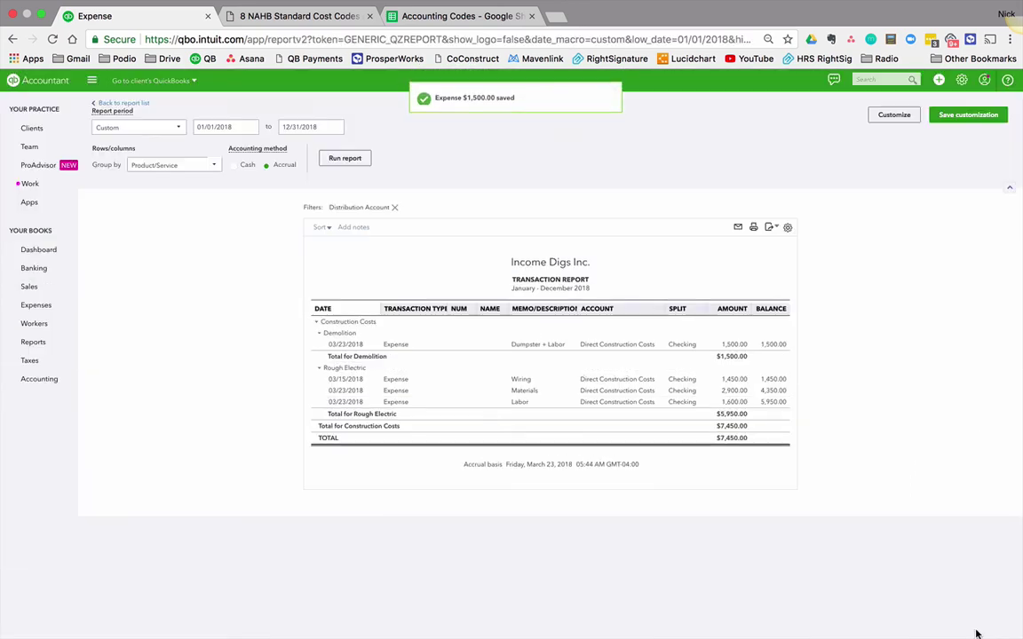